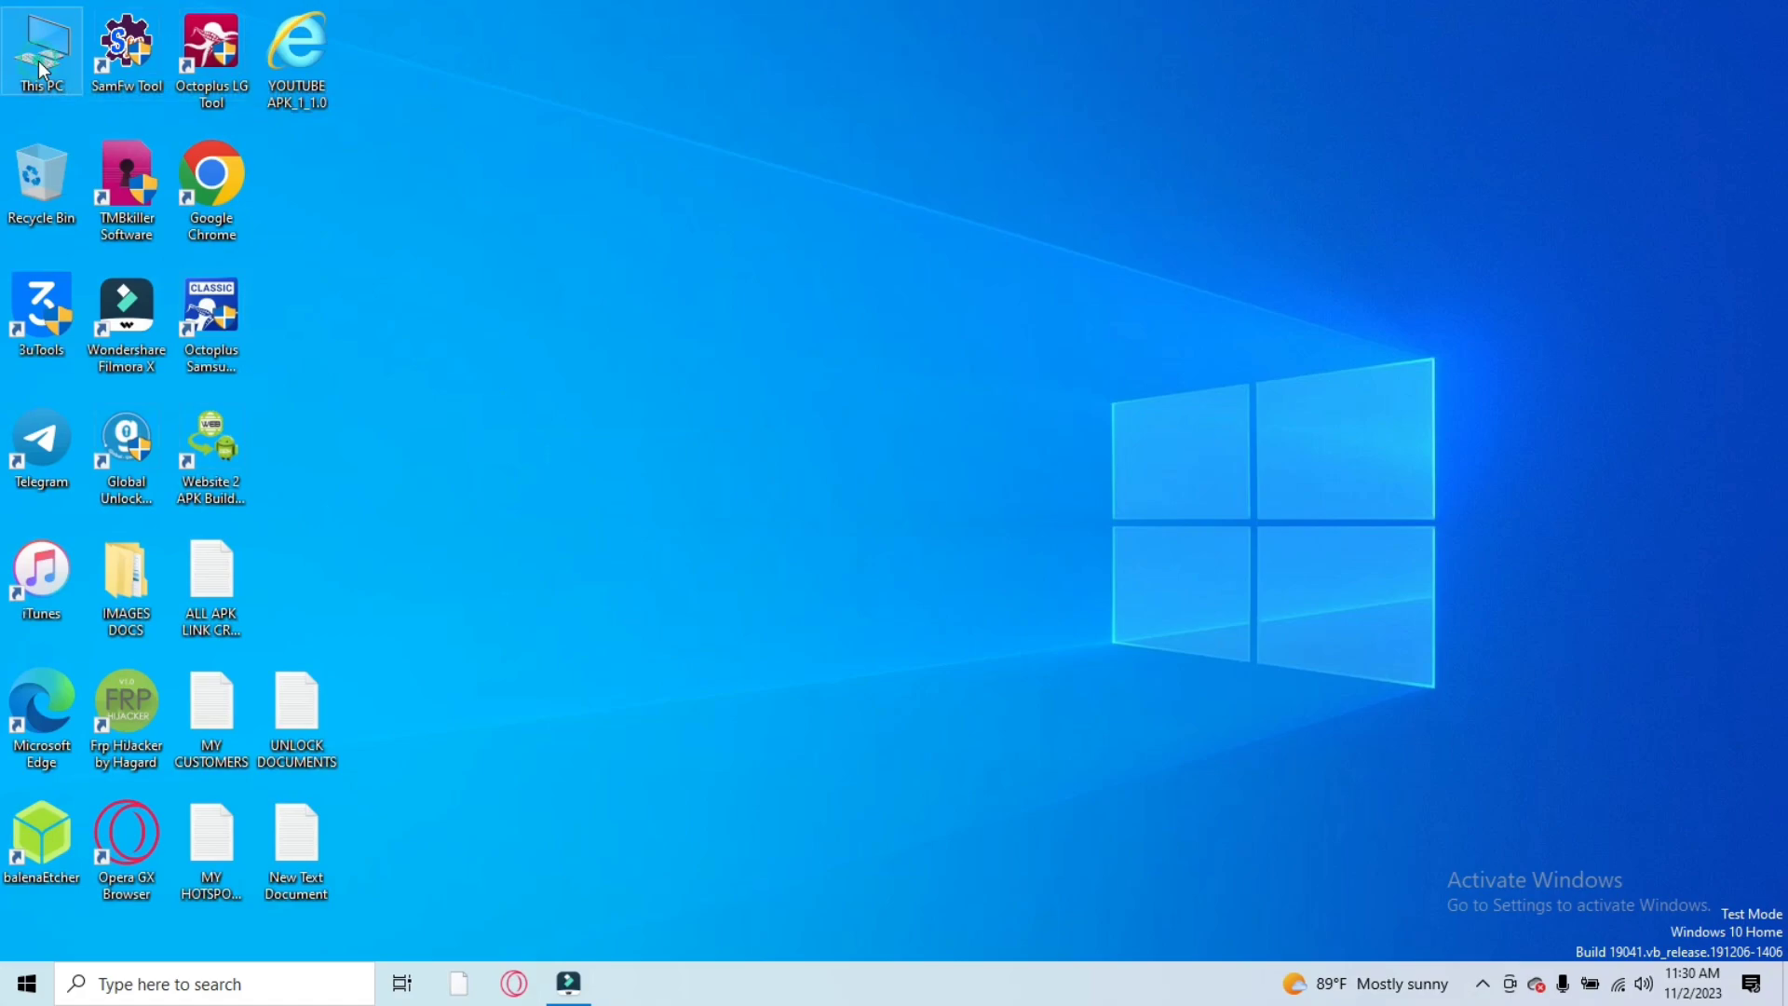
# Open the Odin3_v3.14.1 folder located under MES TOOLS and Odin3-v3.14.1 on the DEGATECHNOLOGIES 2023 (G:) drive
pyautogui.doubleClick(41, 67)
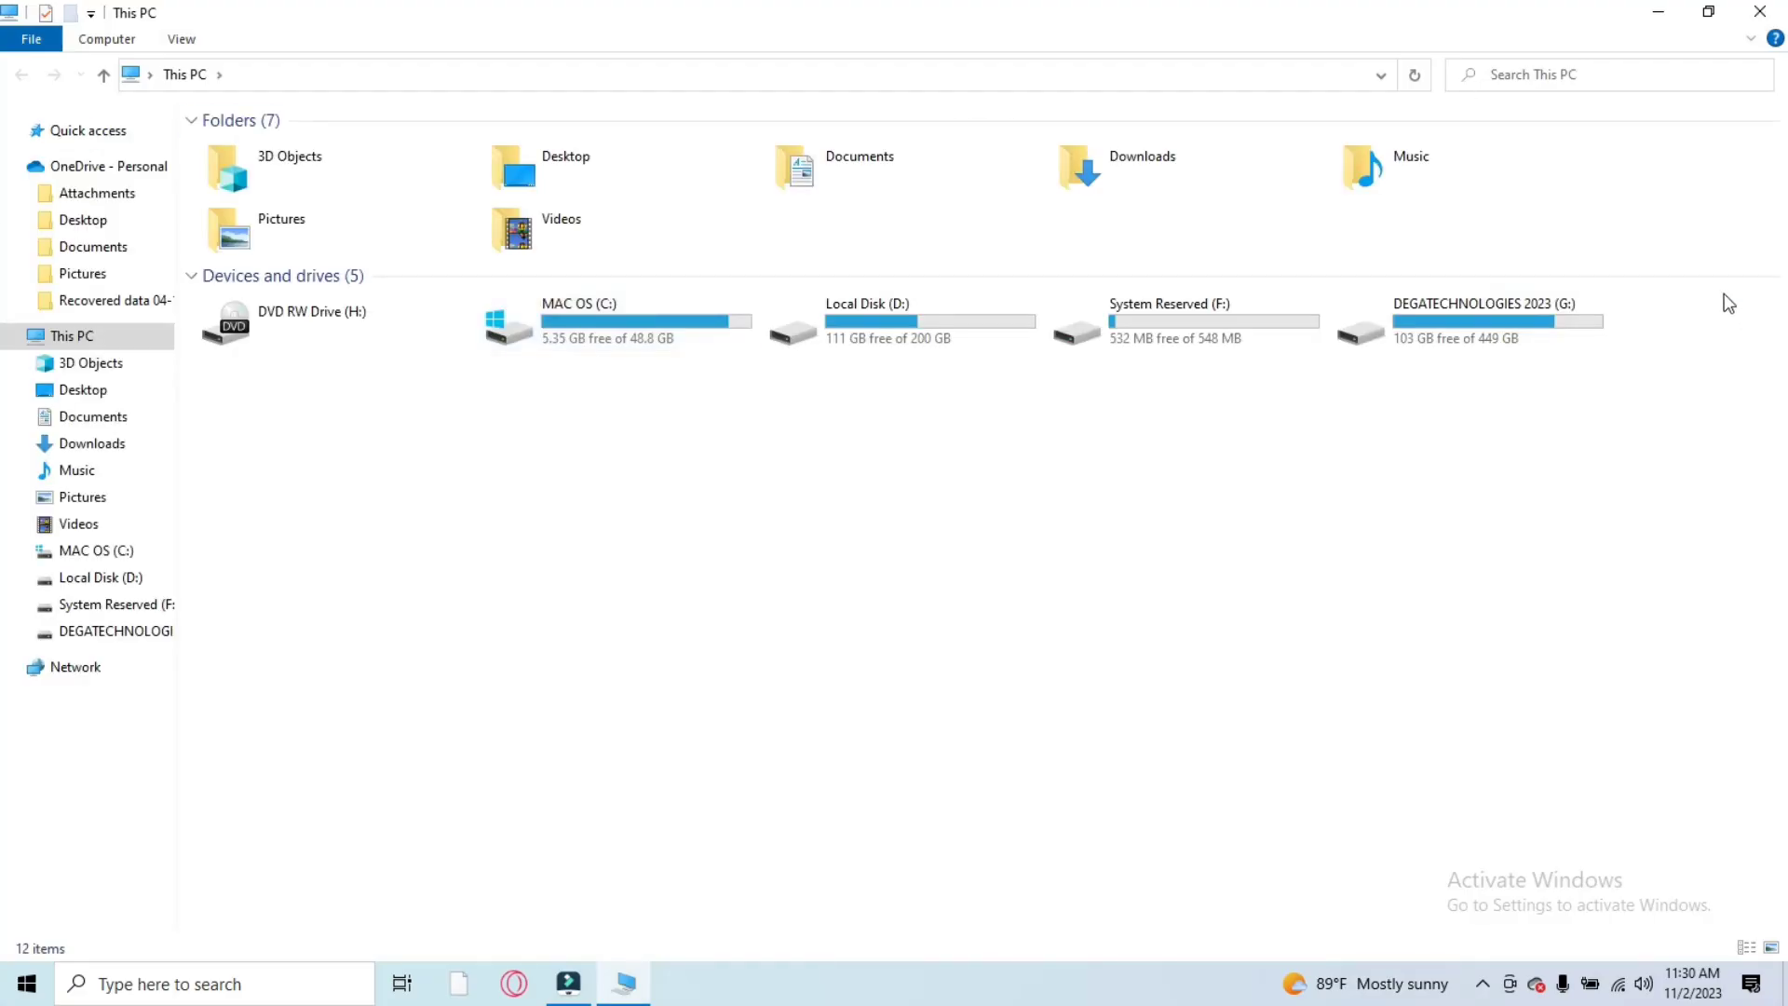
pyautogui.doubleClick(1490, 317)
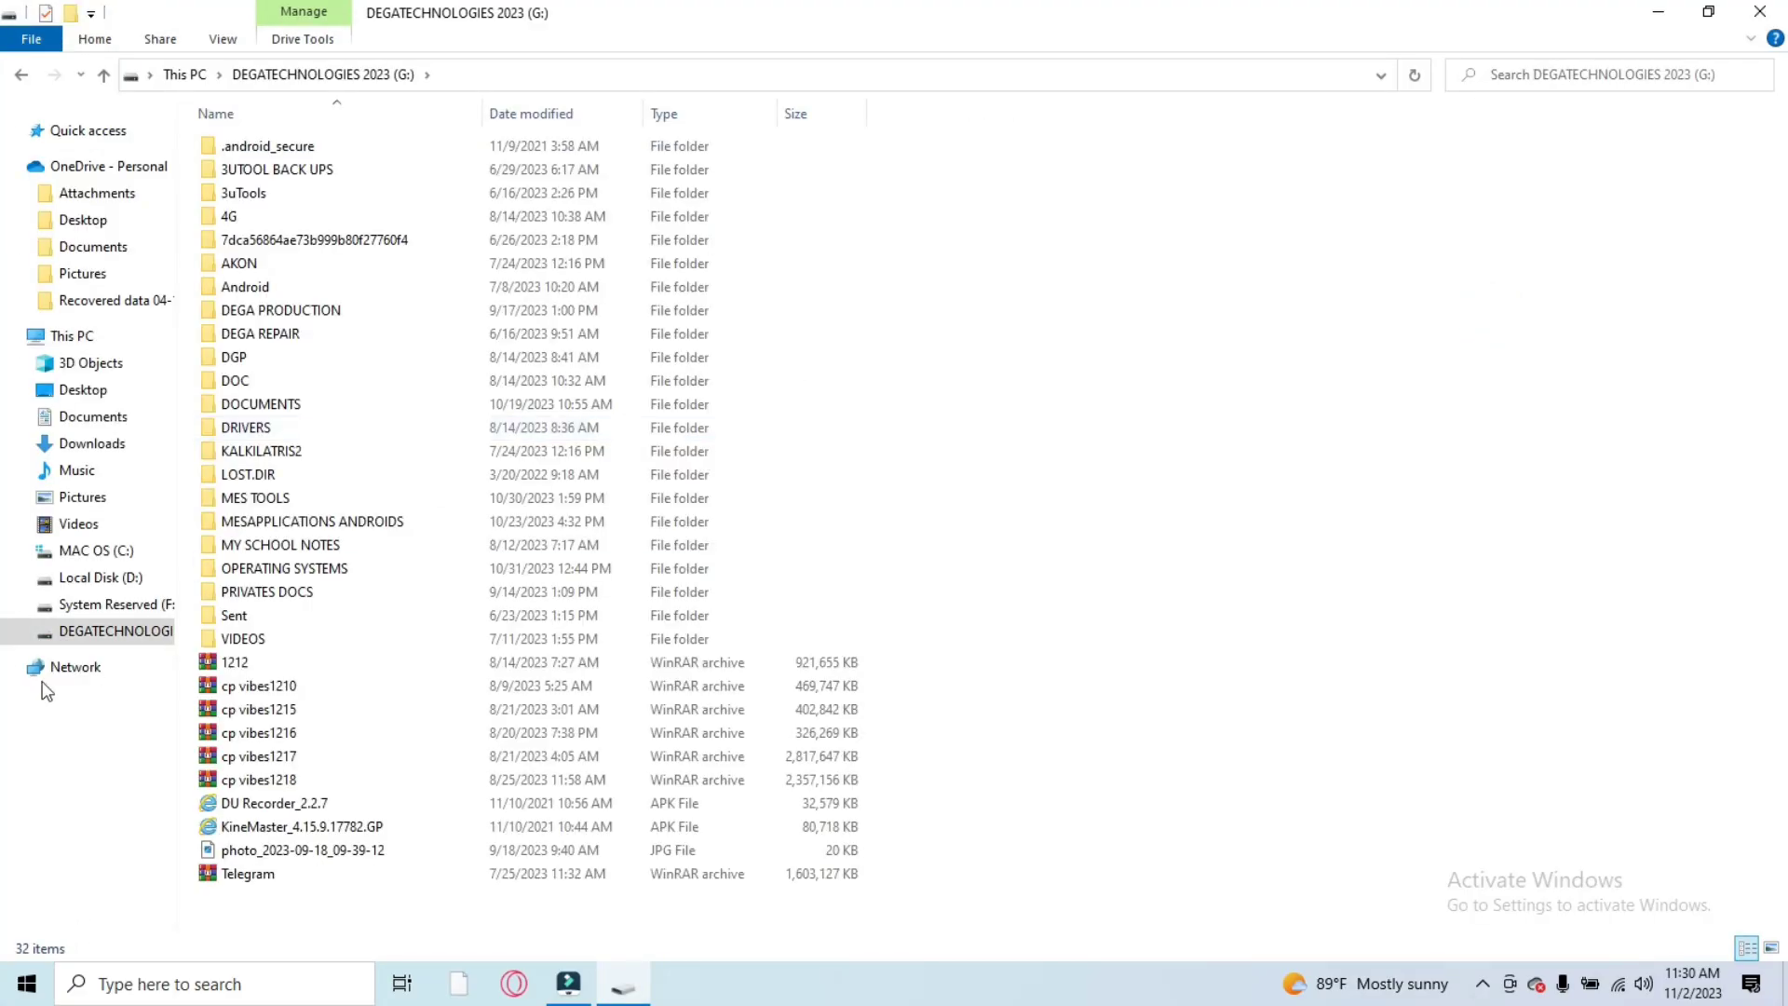
pyautogui.click(275, 505)
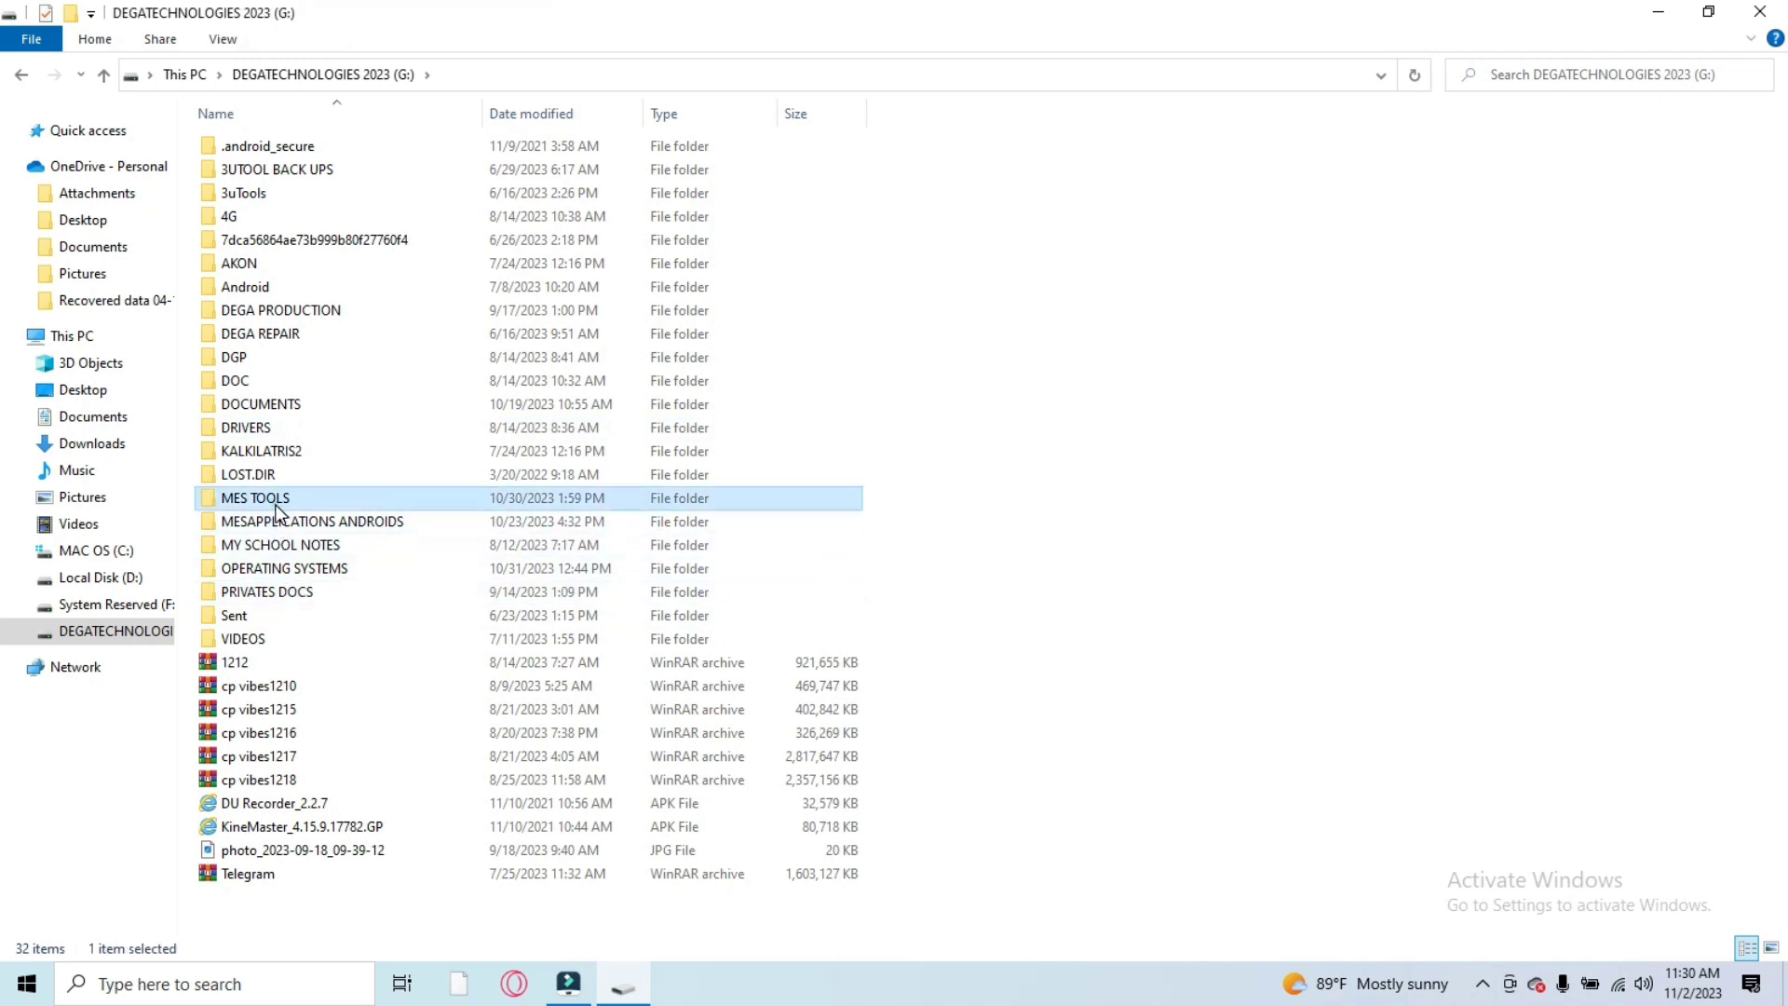
pyautogui.doubleClick(276, 508)
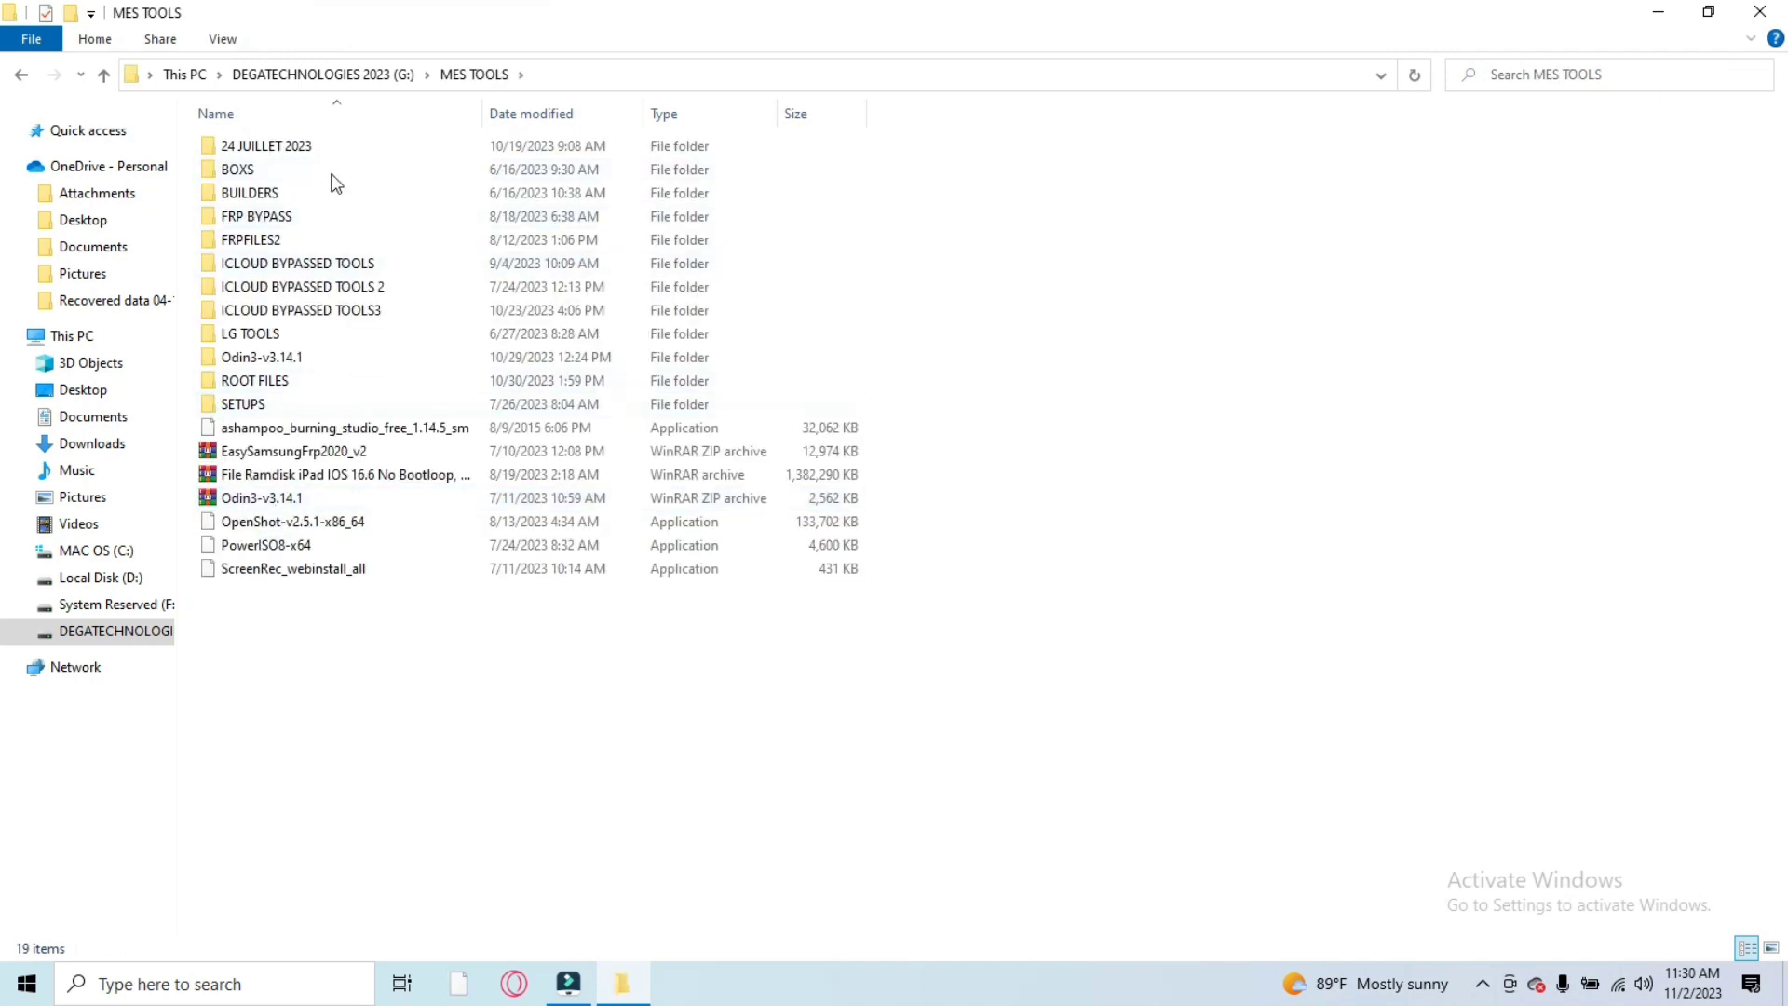
pyautogui.click(300, 358)
pyautogui.doubleClick(300, 358)
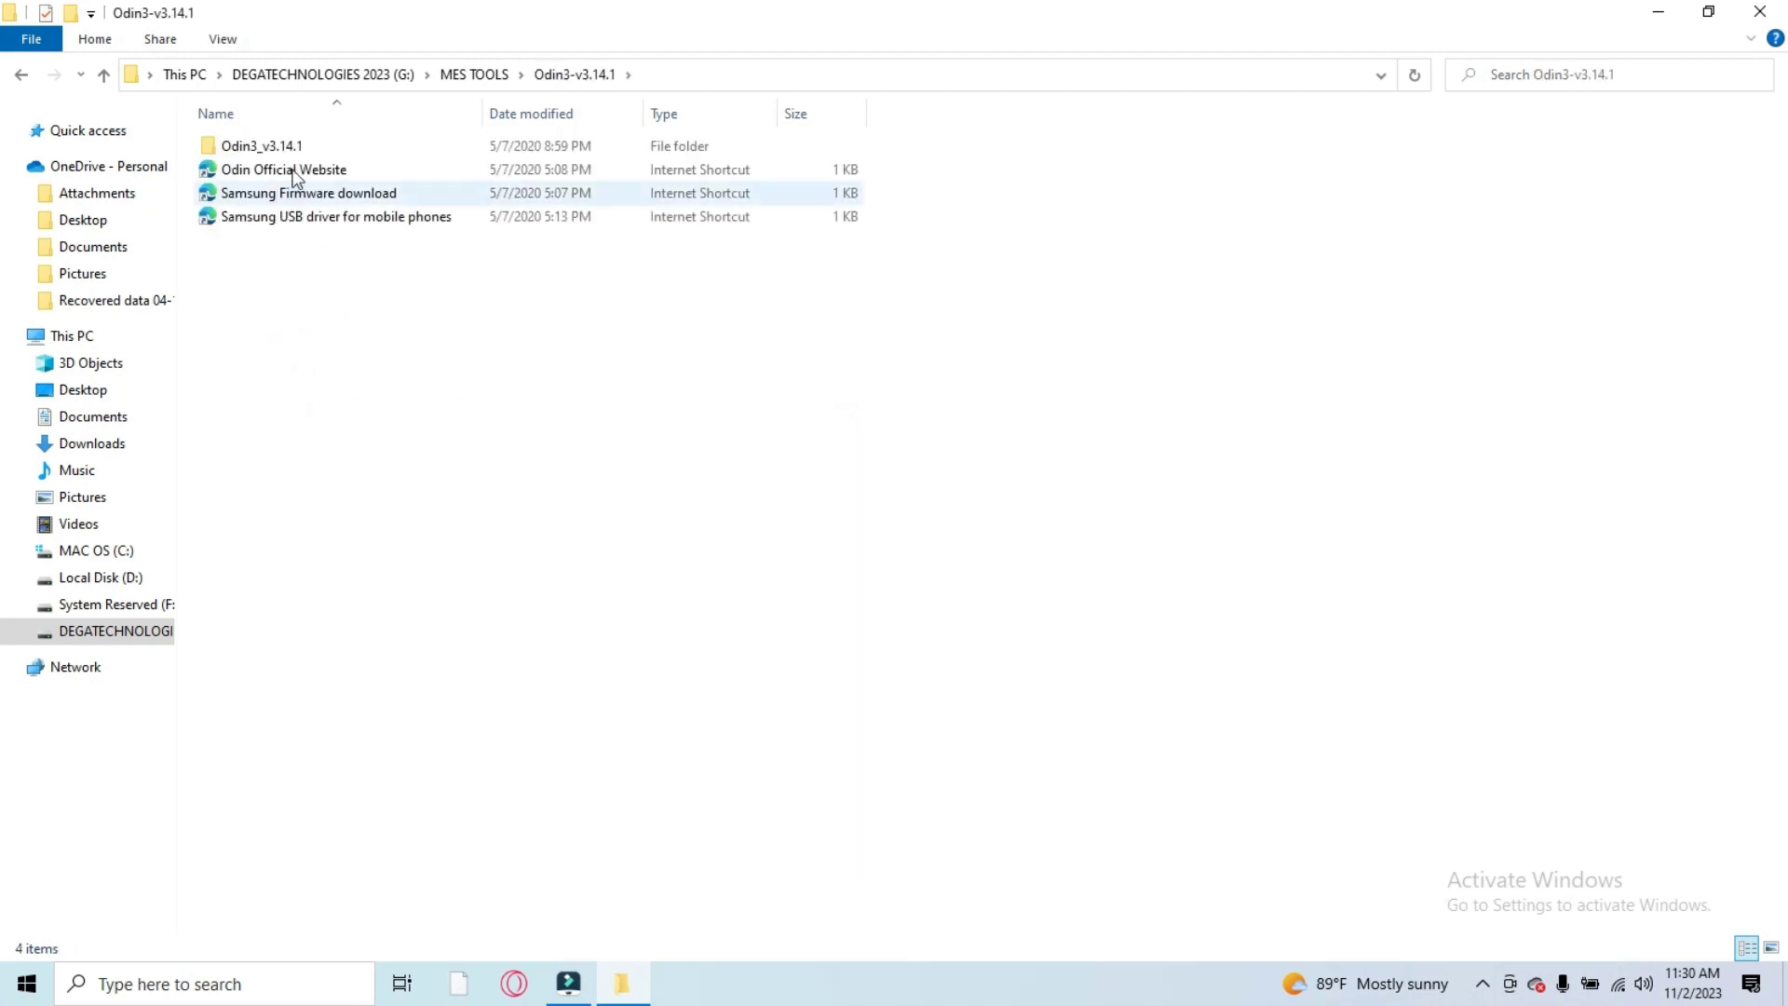
pyautogui.click(292, 149)
pyautogui.doubleClick(292, 149)
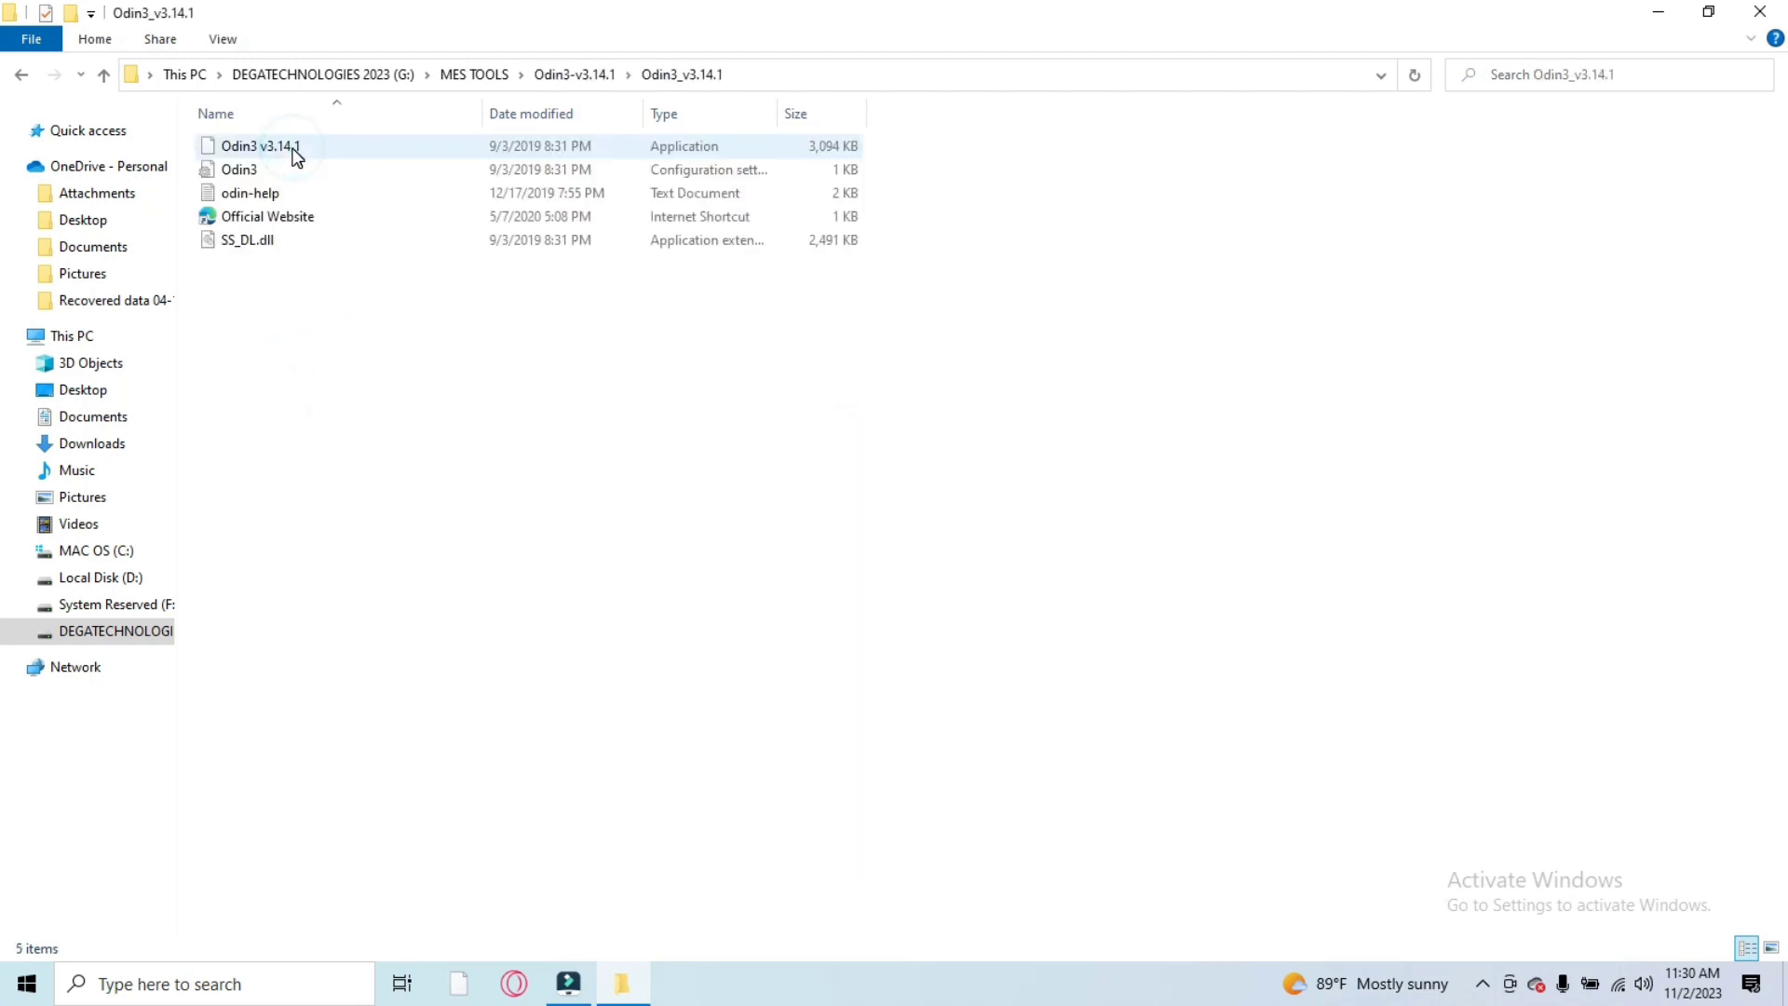
# Launch the Odin3 v3.14.1 application, closing the folder window and acknowledging the startup notice
pyautogui.click(252, 149)
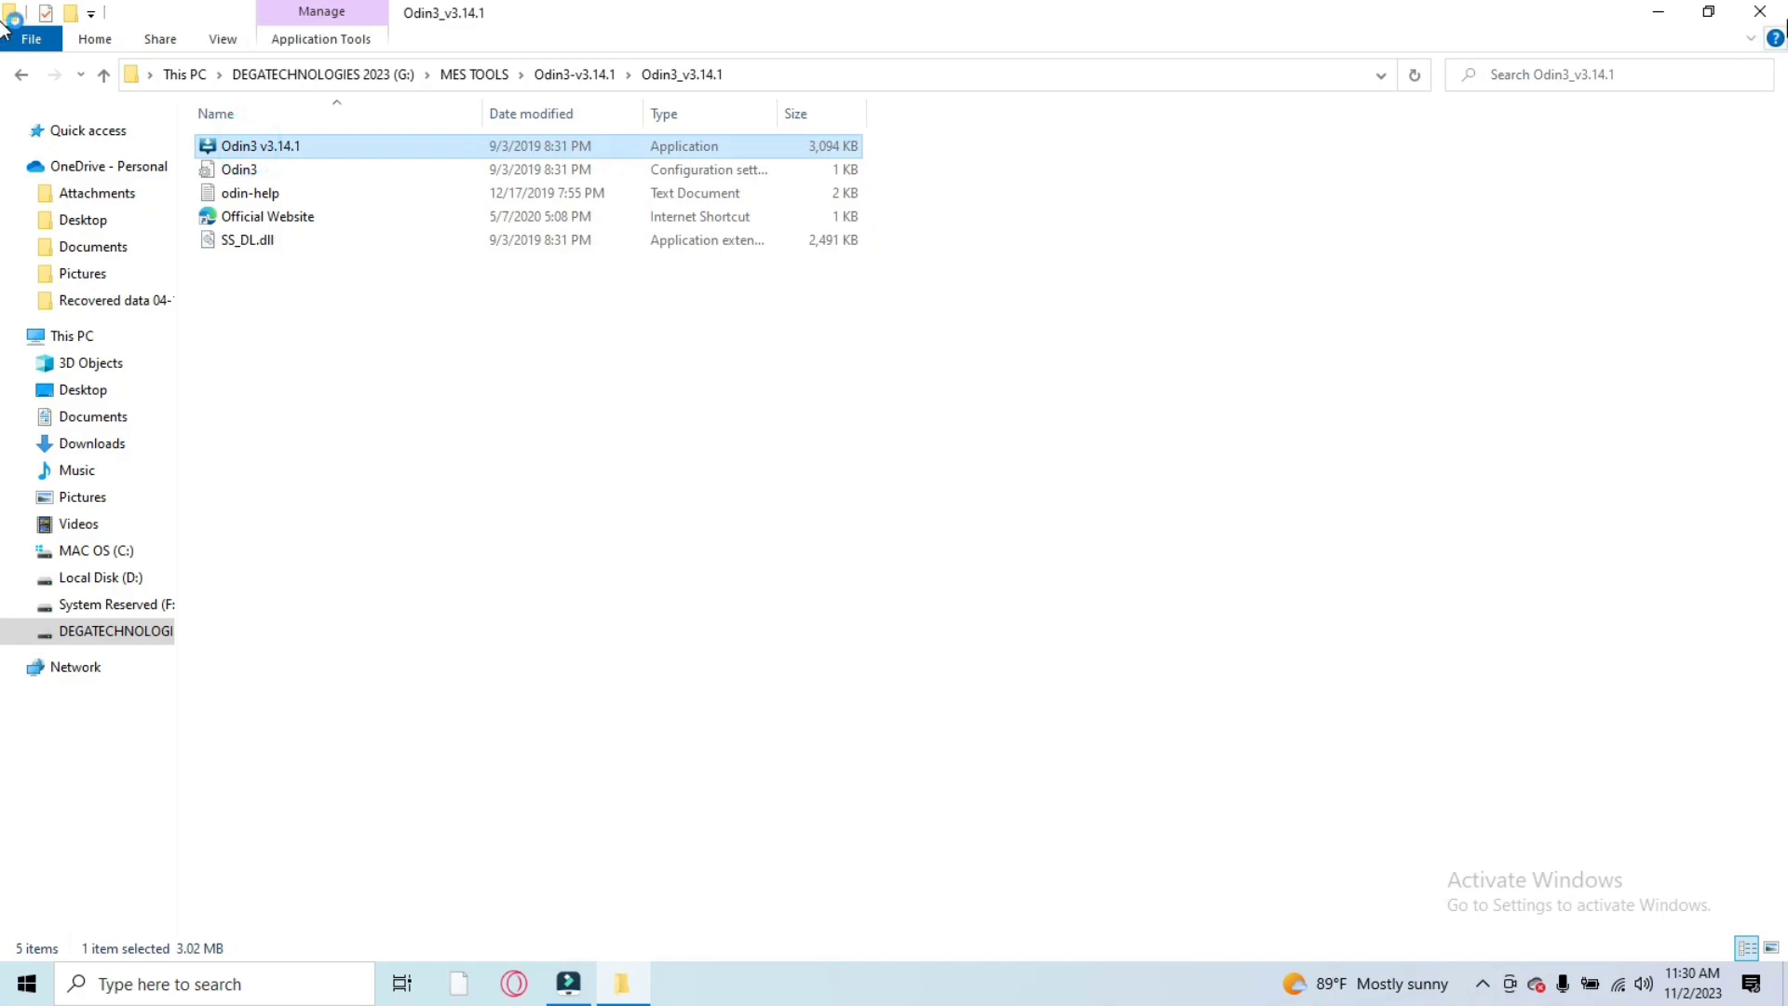
pyautogui.click(1759, 13)
pyautogui.rightClick(702, 116)
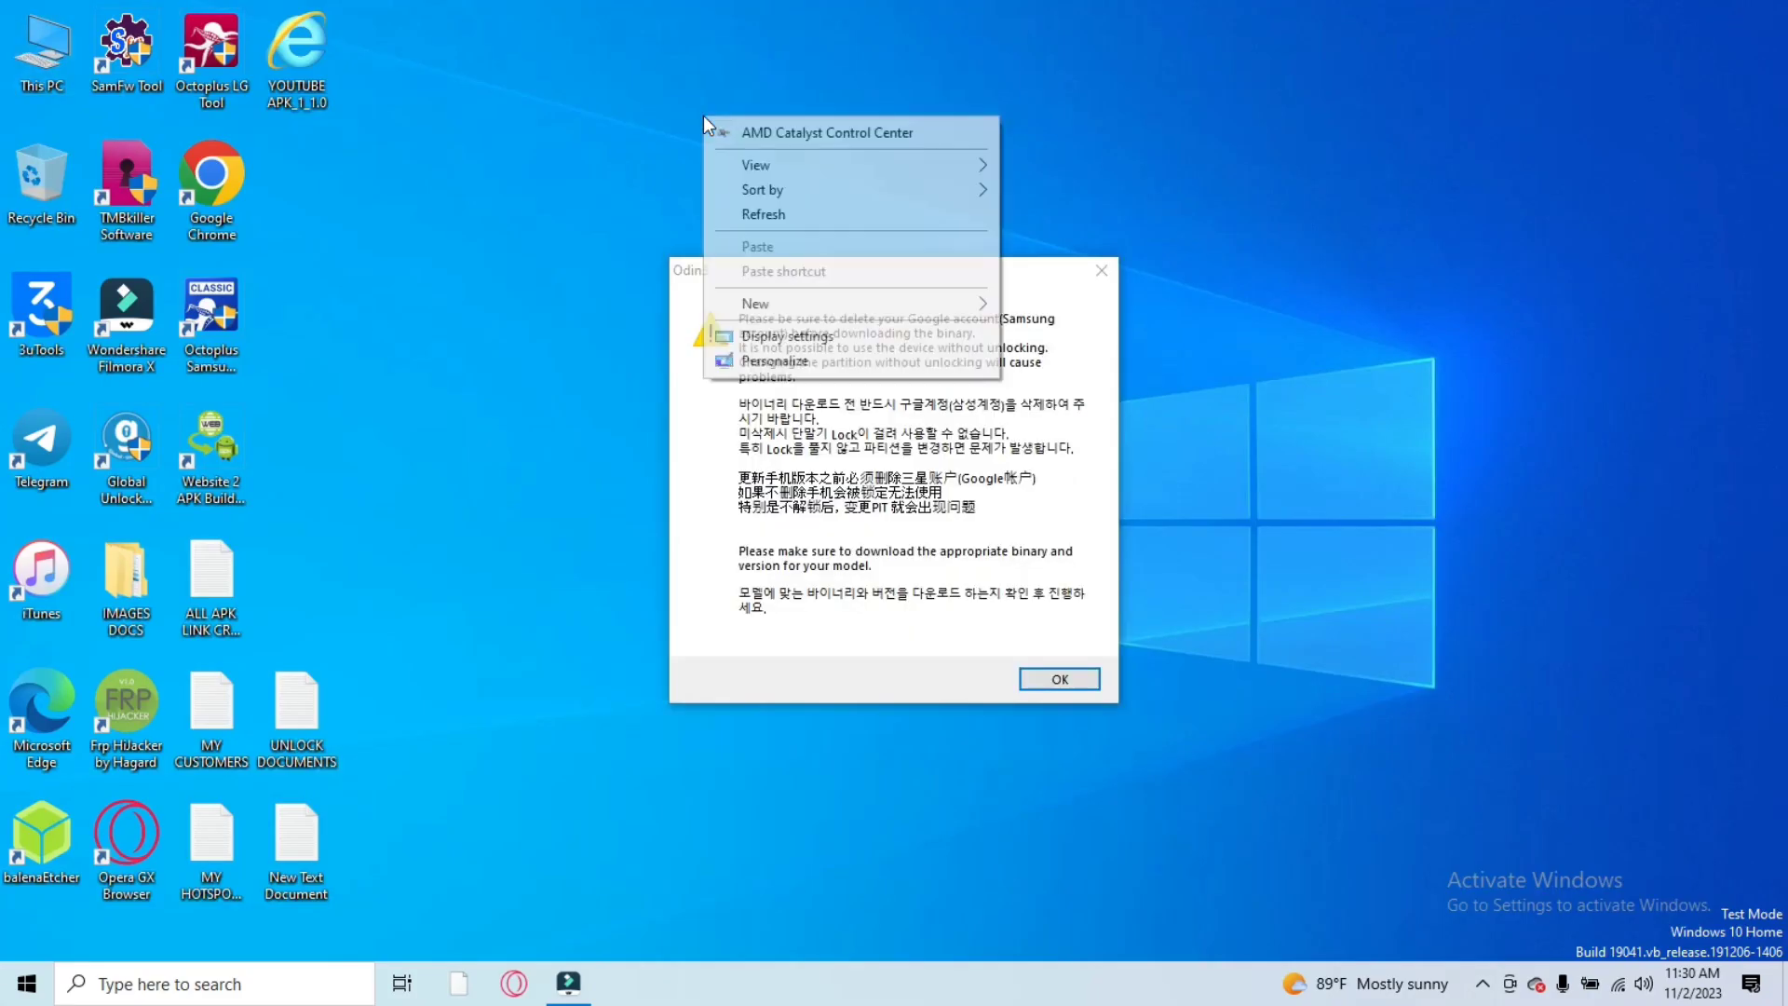
pyautogui.click(768, 214)
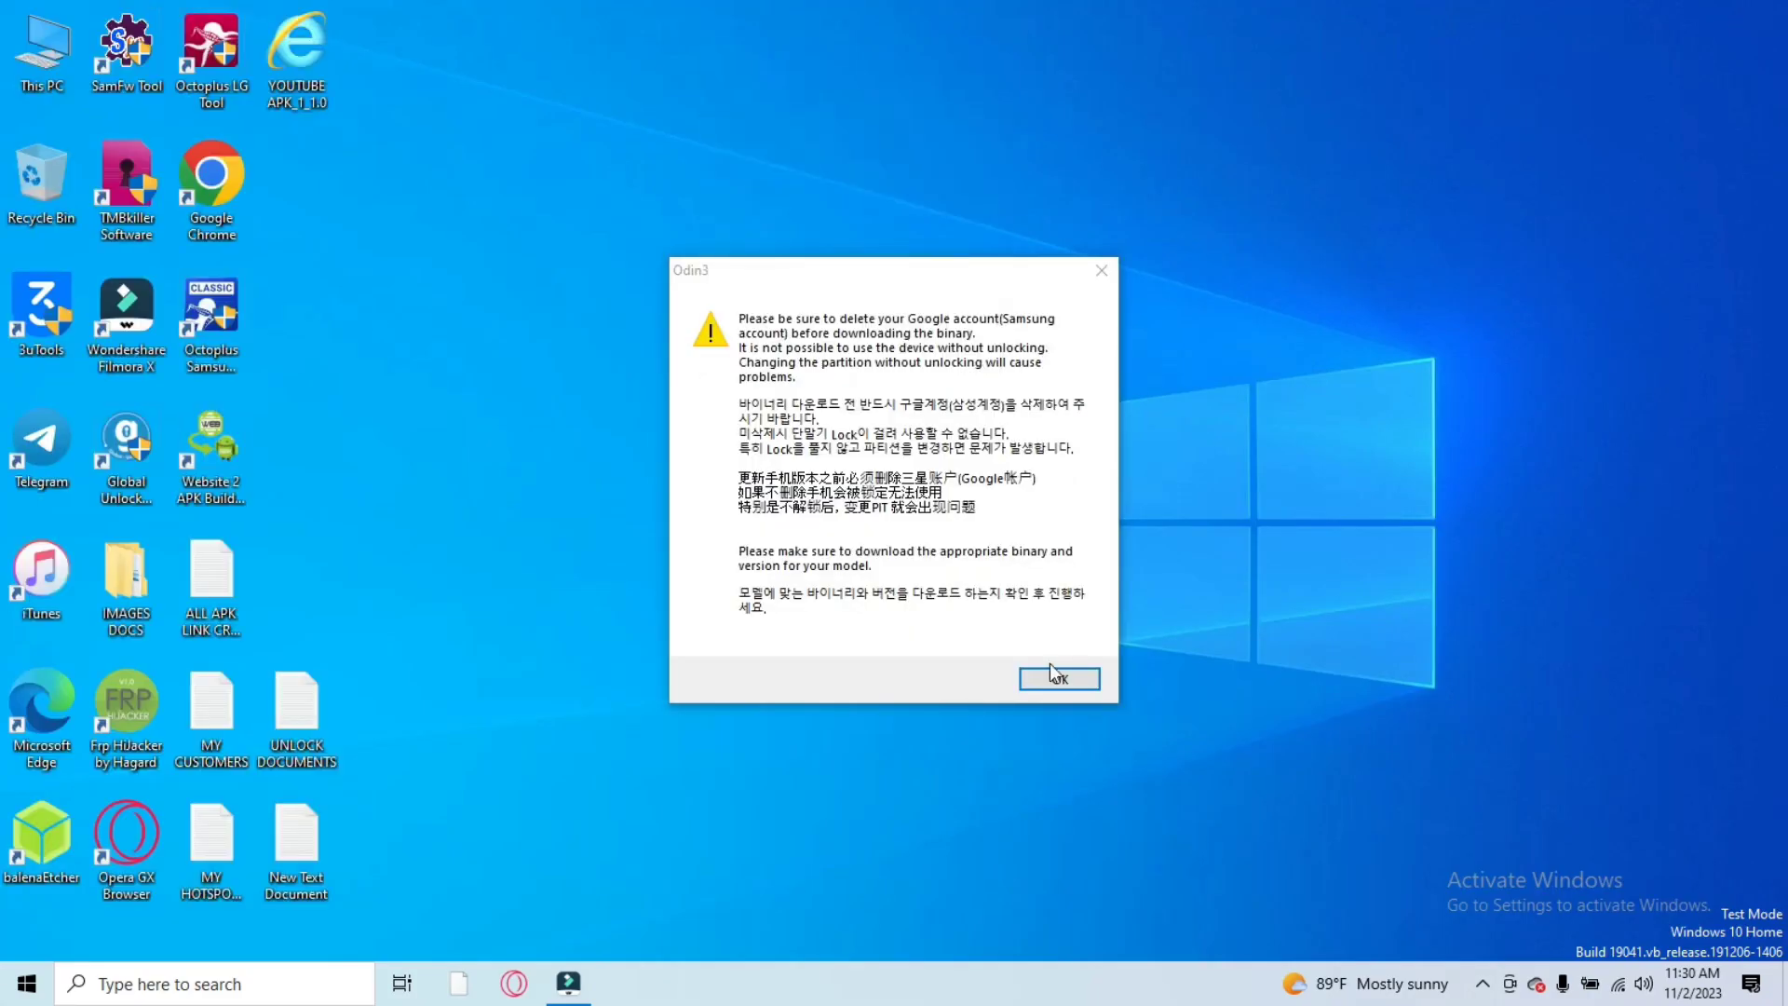
pyautogui.click(1054, 669)
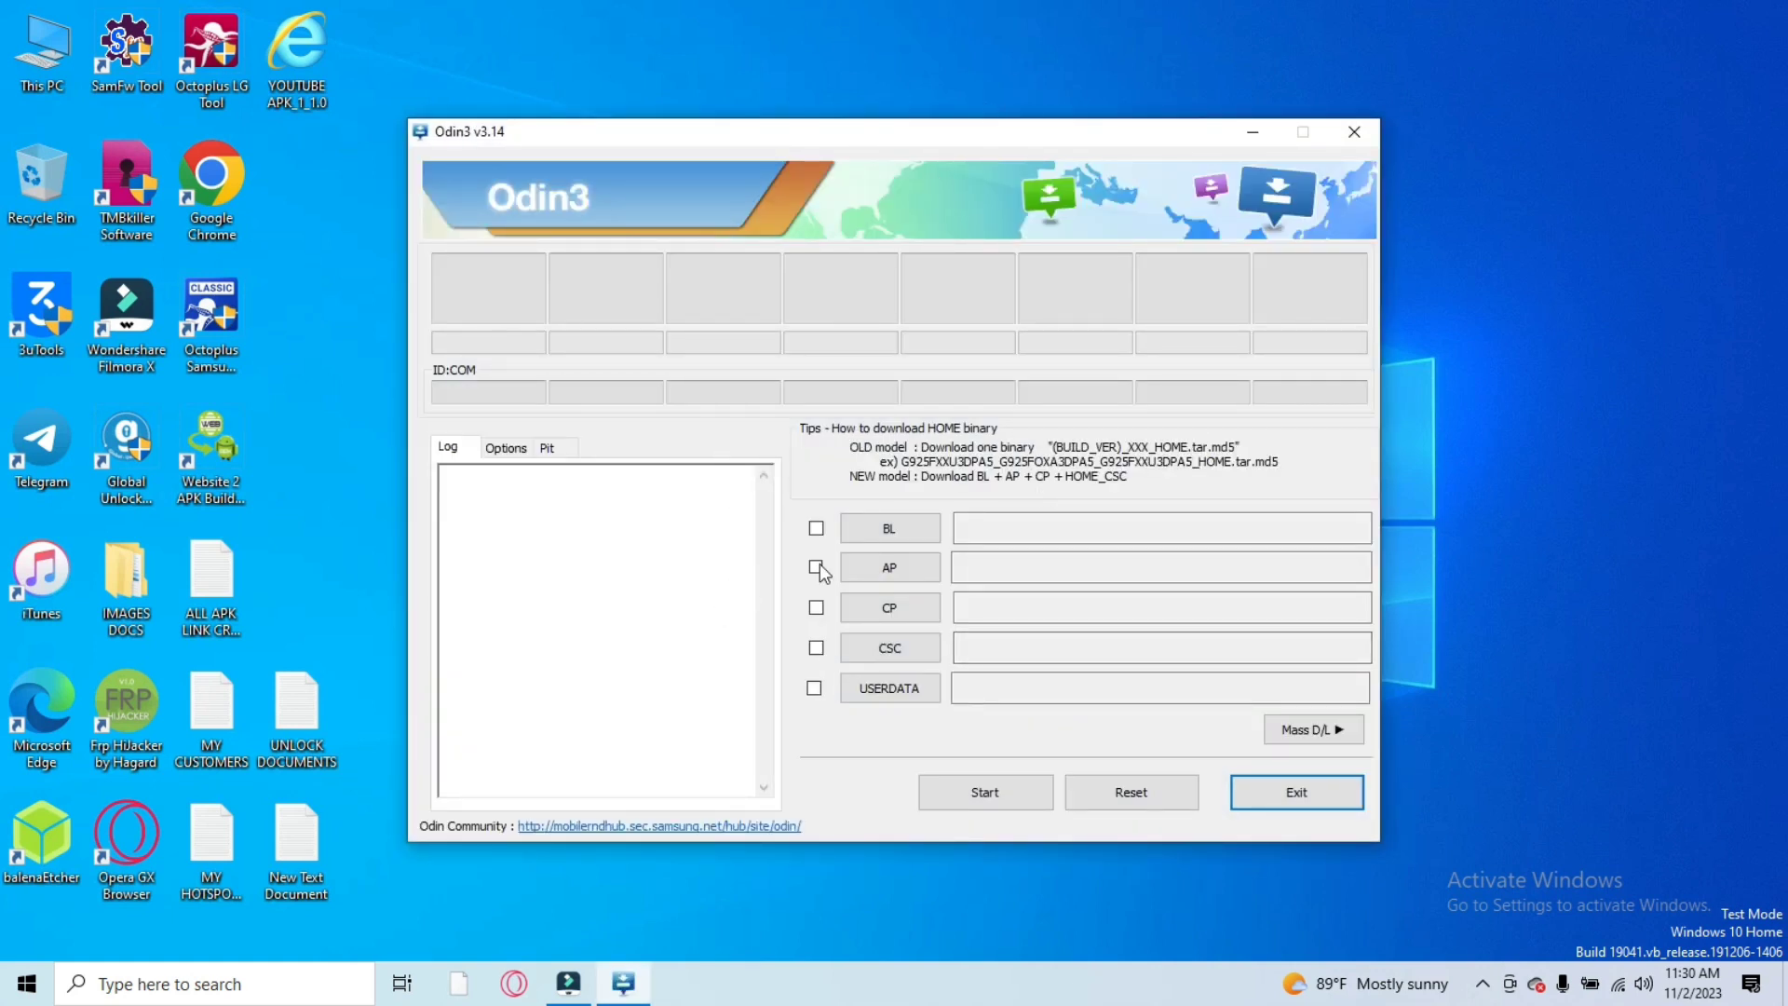
# Load the BL_G550TUVU2AQC4 firmware file into the BL slot and the AP_G550TUVU2AQC4 file into the AP slot
pyautogui.click(921, 528)
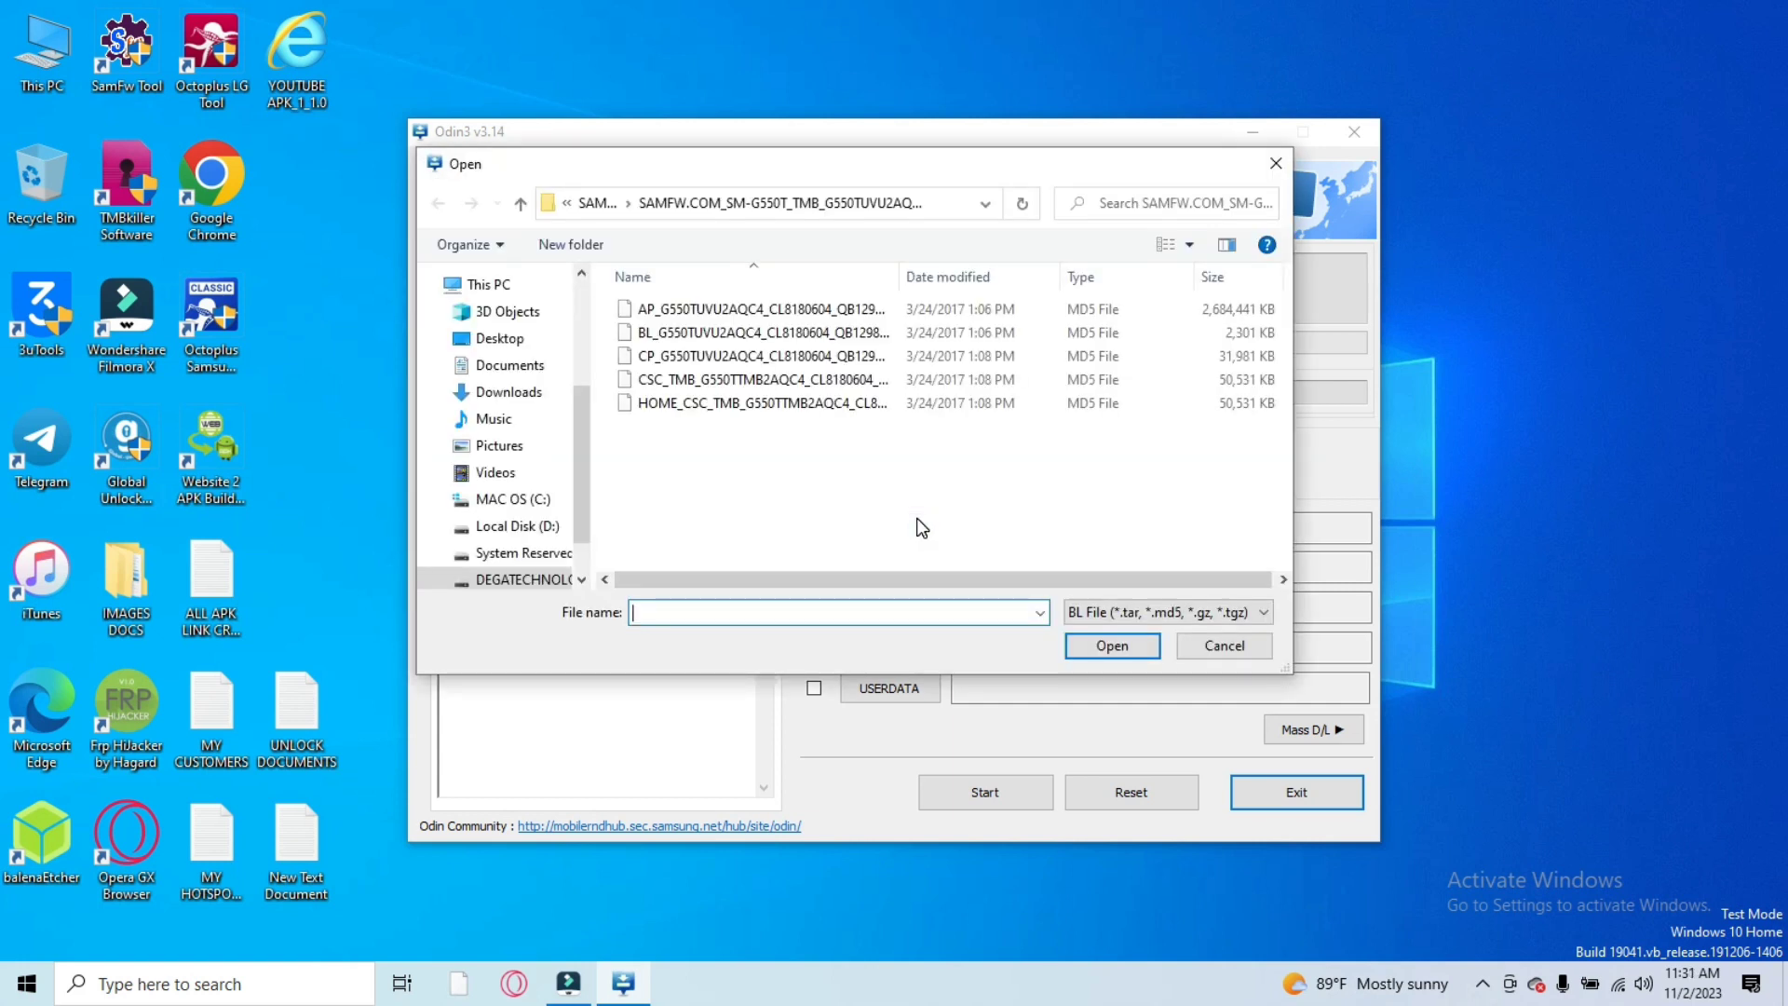
pyautogui.doubleClick(719, 335)
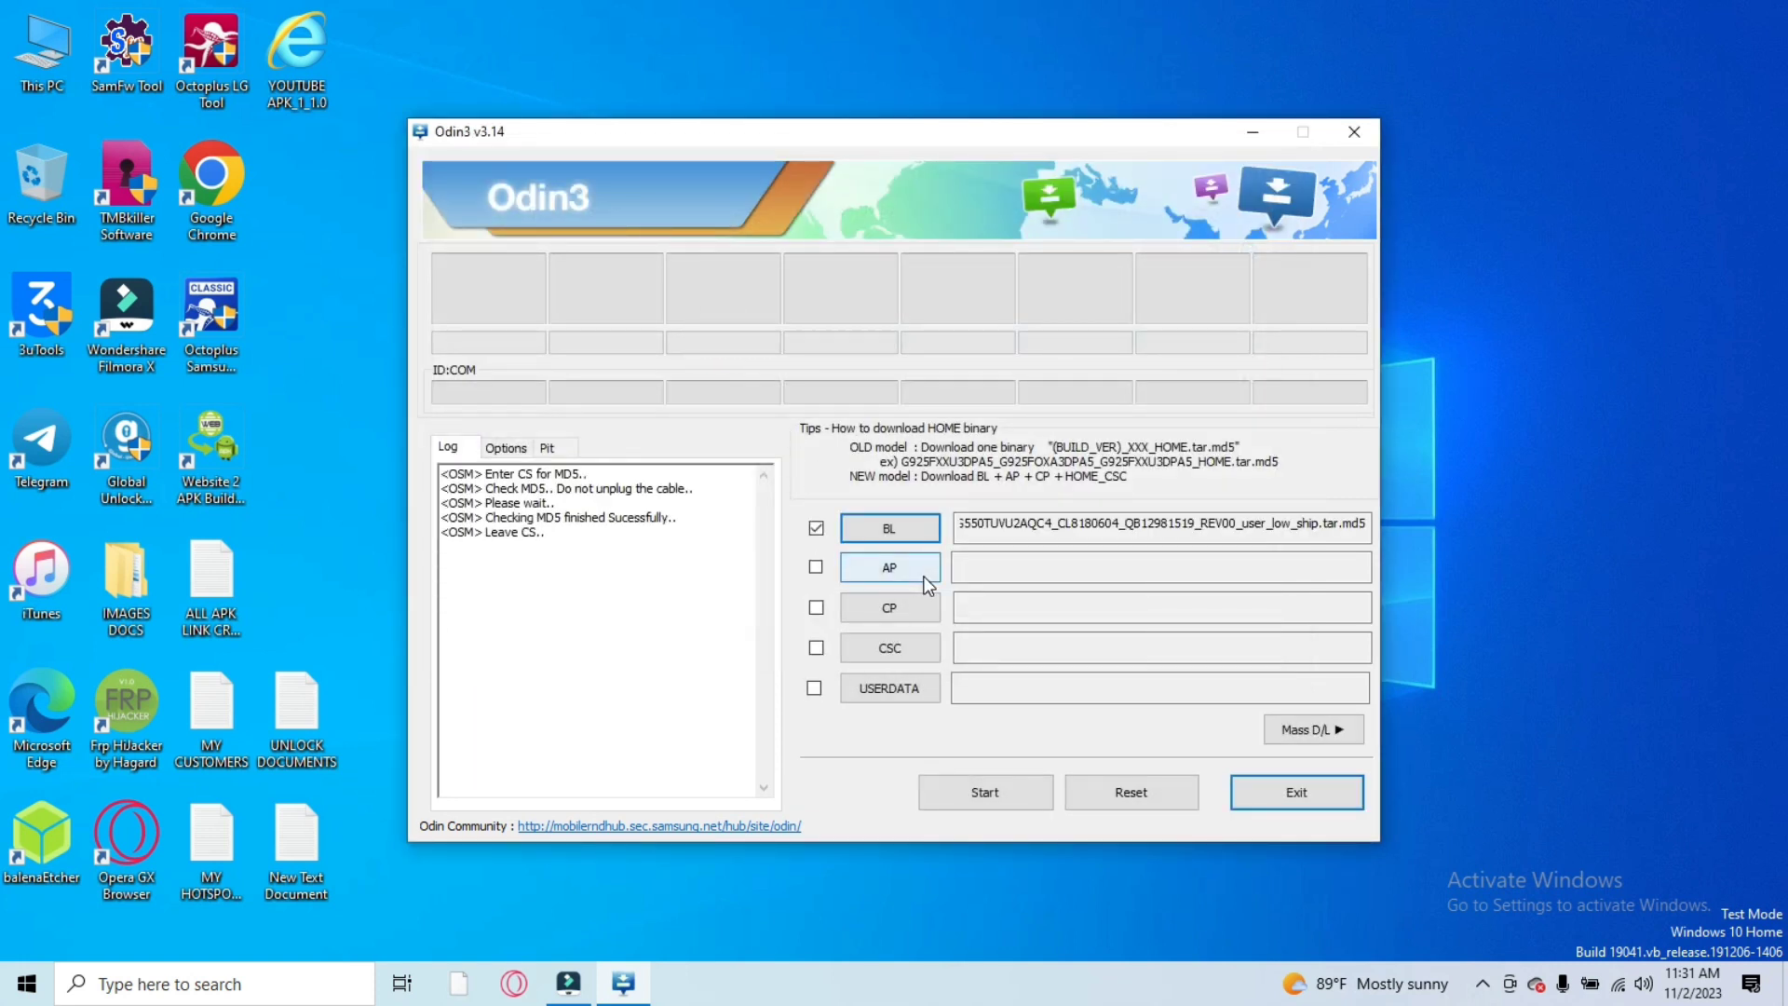
pyautogui.click(927, 582)
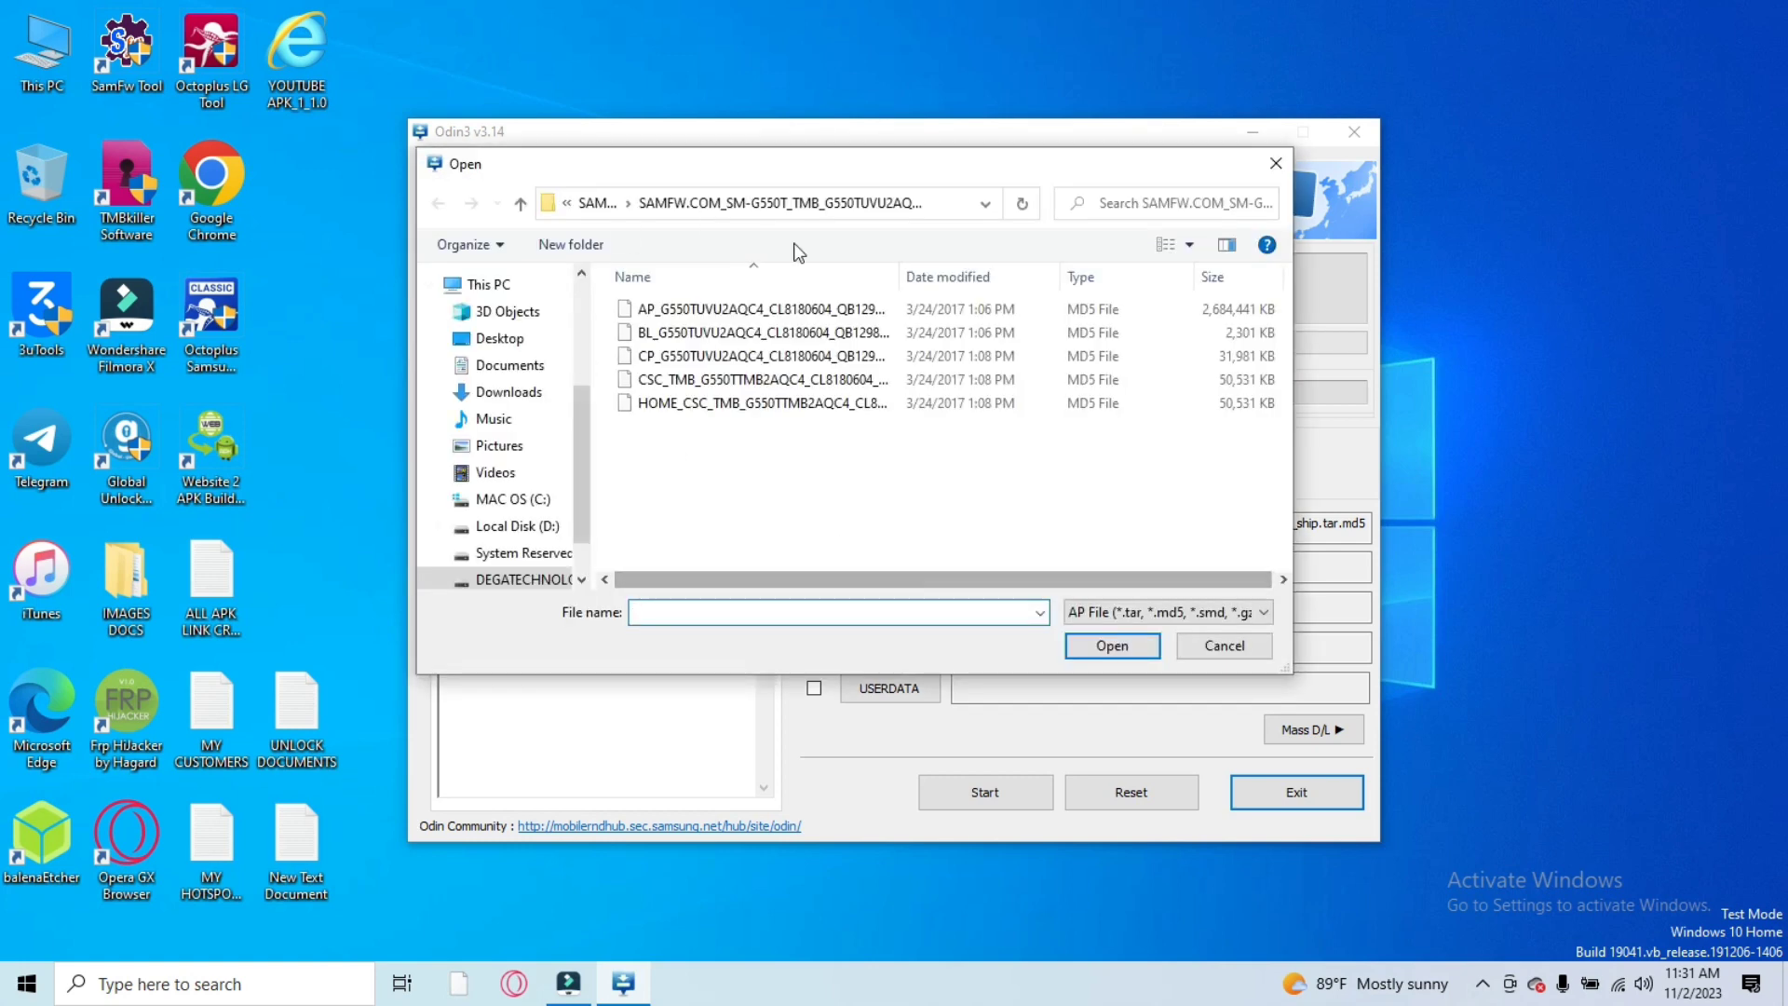
pyautogui.click(708, 310)
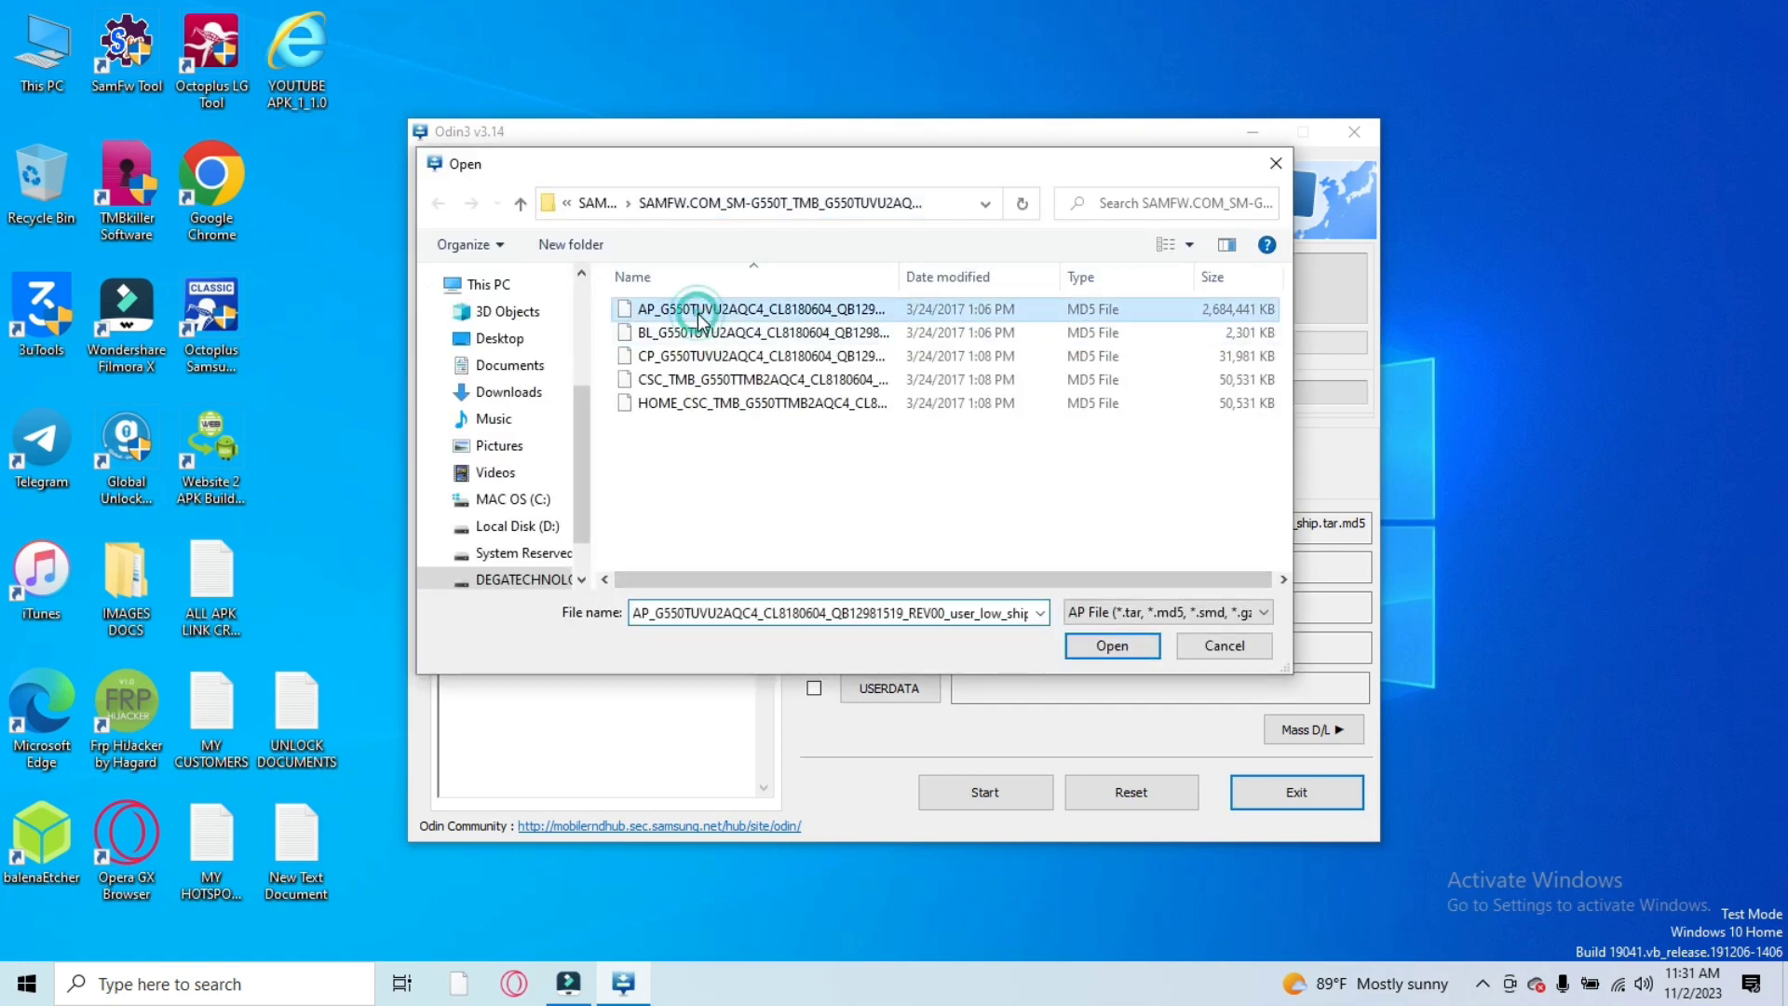
pyautogui.doubleClick(694, 309)
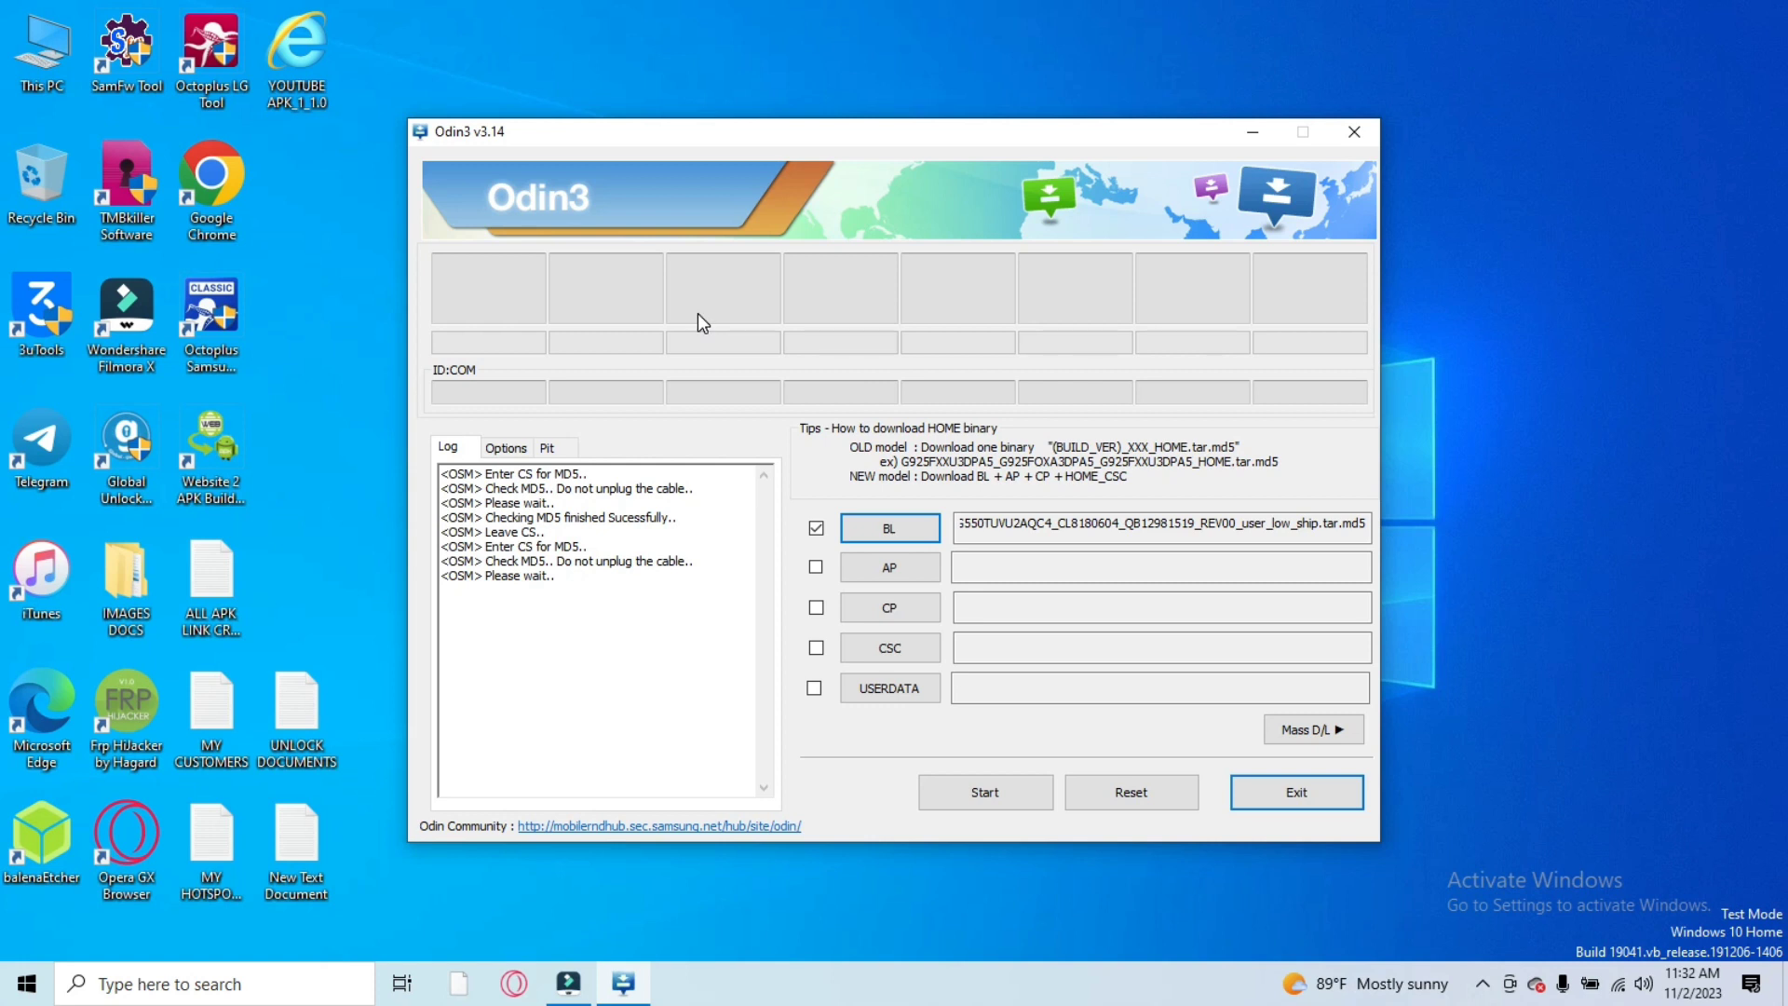
pyautogui.rightClick(1586, 95)
pyautogui.click(1593, 194)
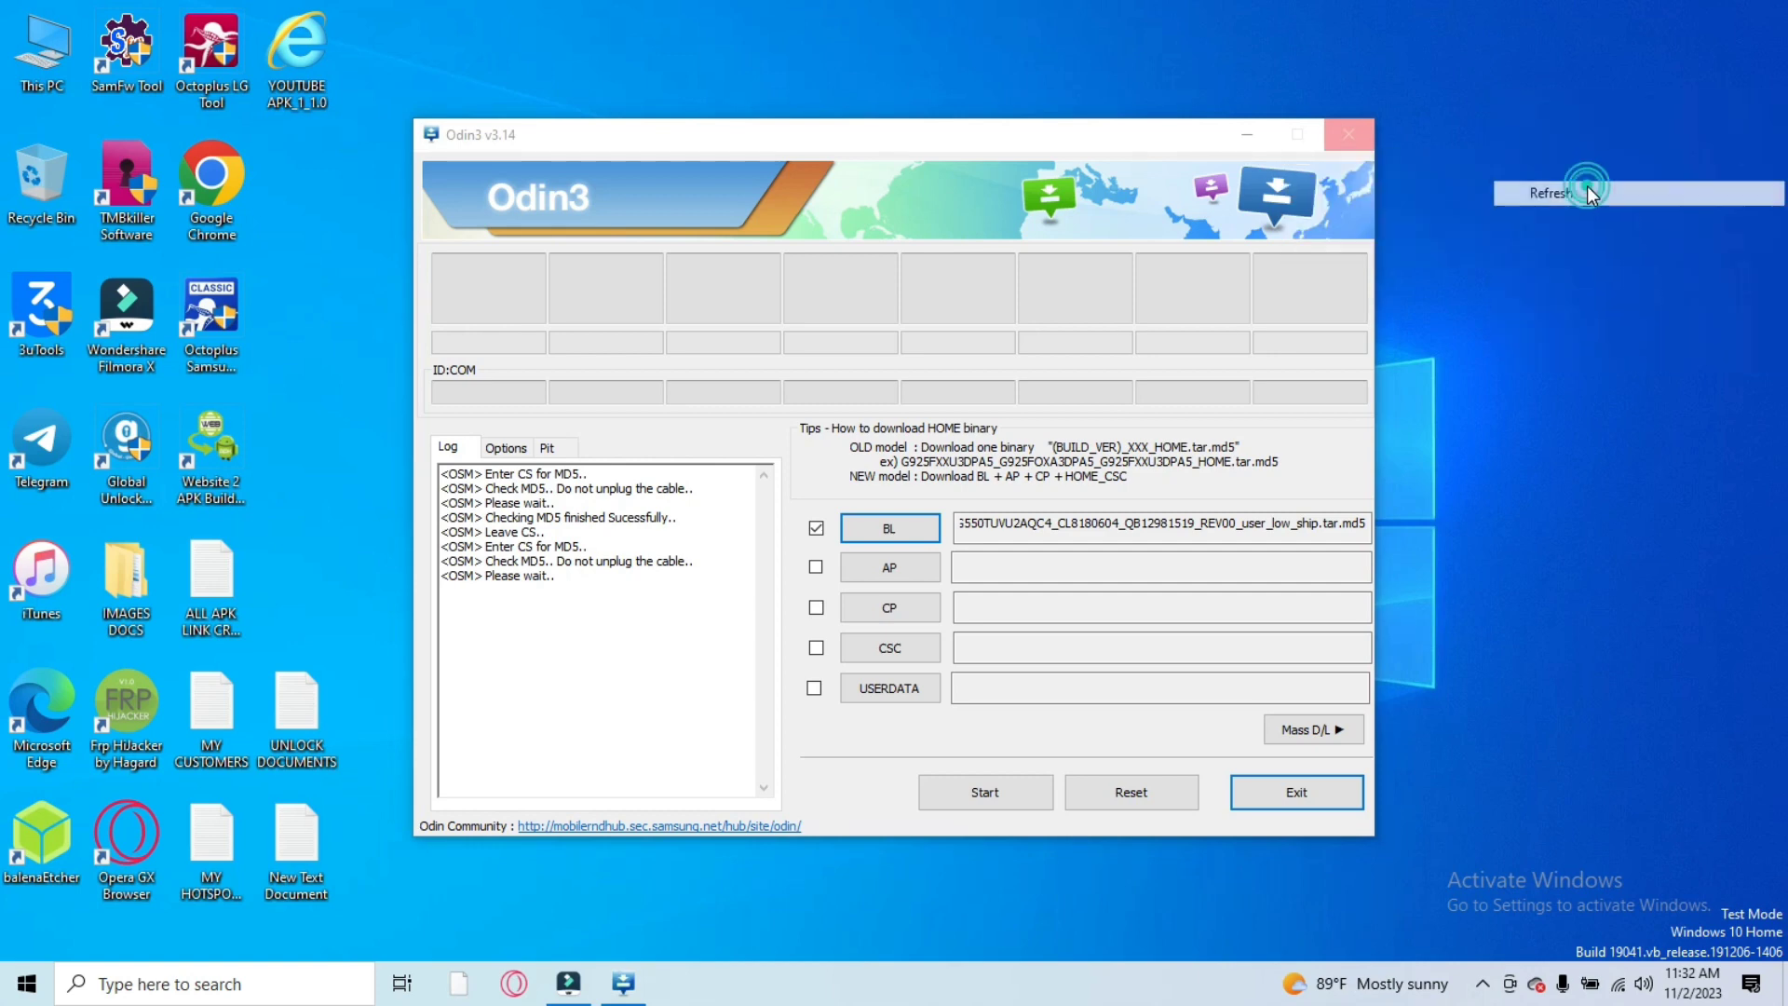
pyautogui.rightClick(1588, 186)
pyautogui.click(1586, 285)
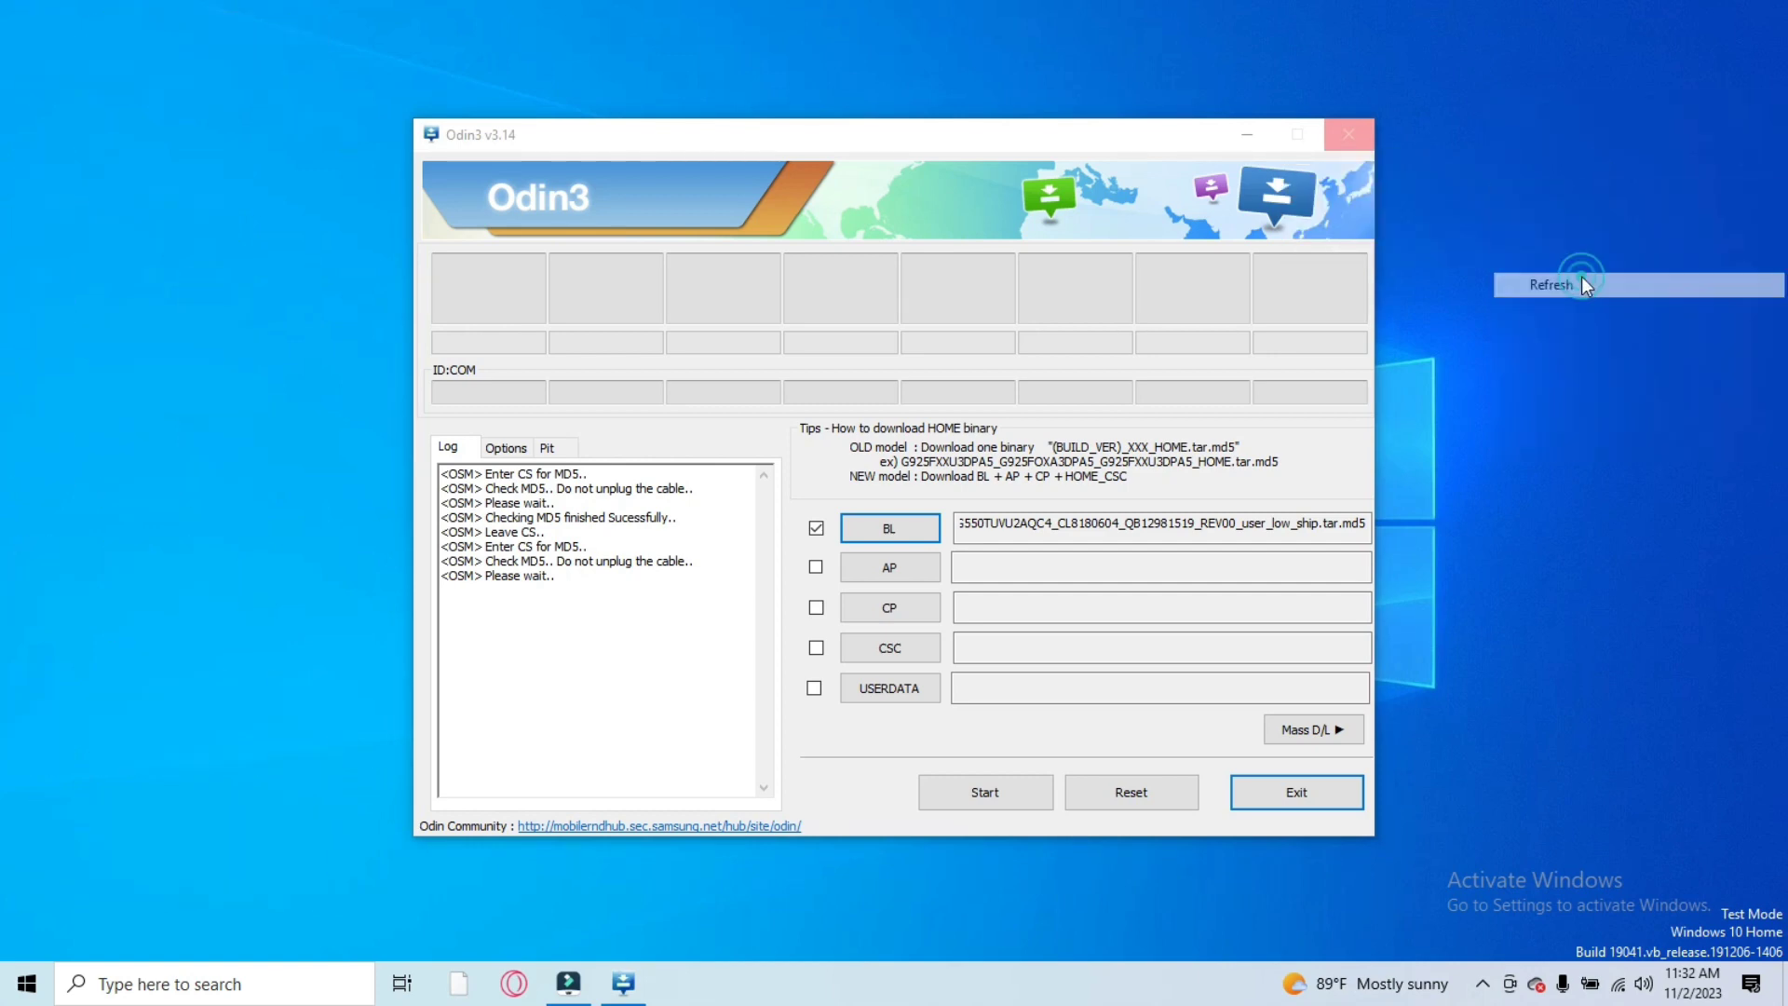
pyautogui.rightClick(1581, 276)
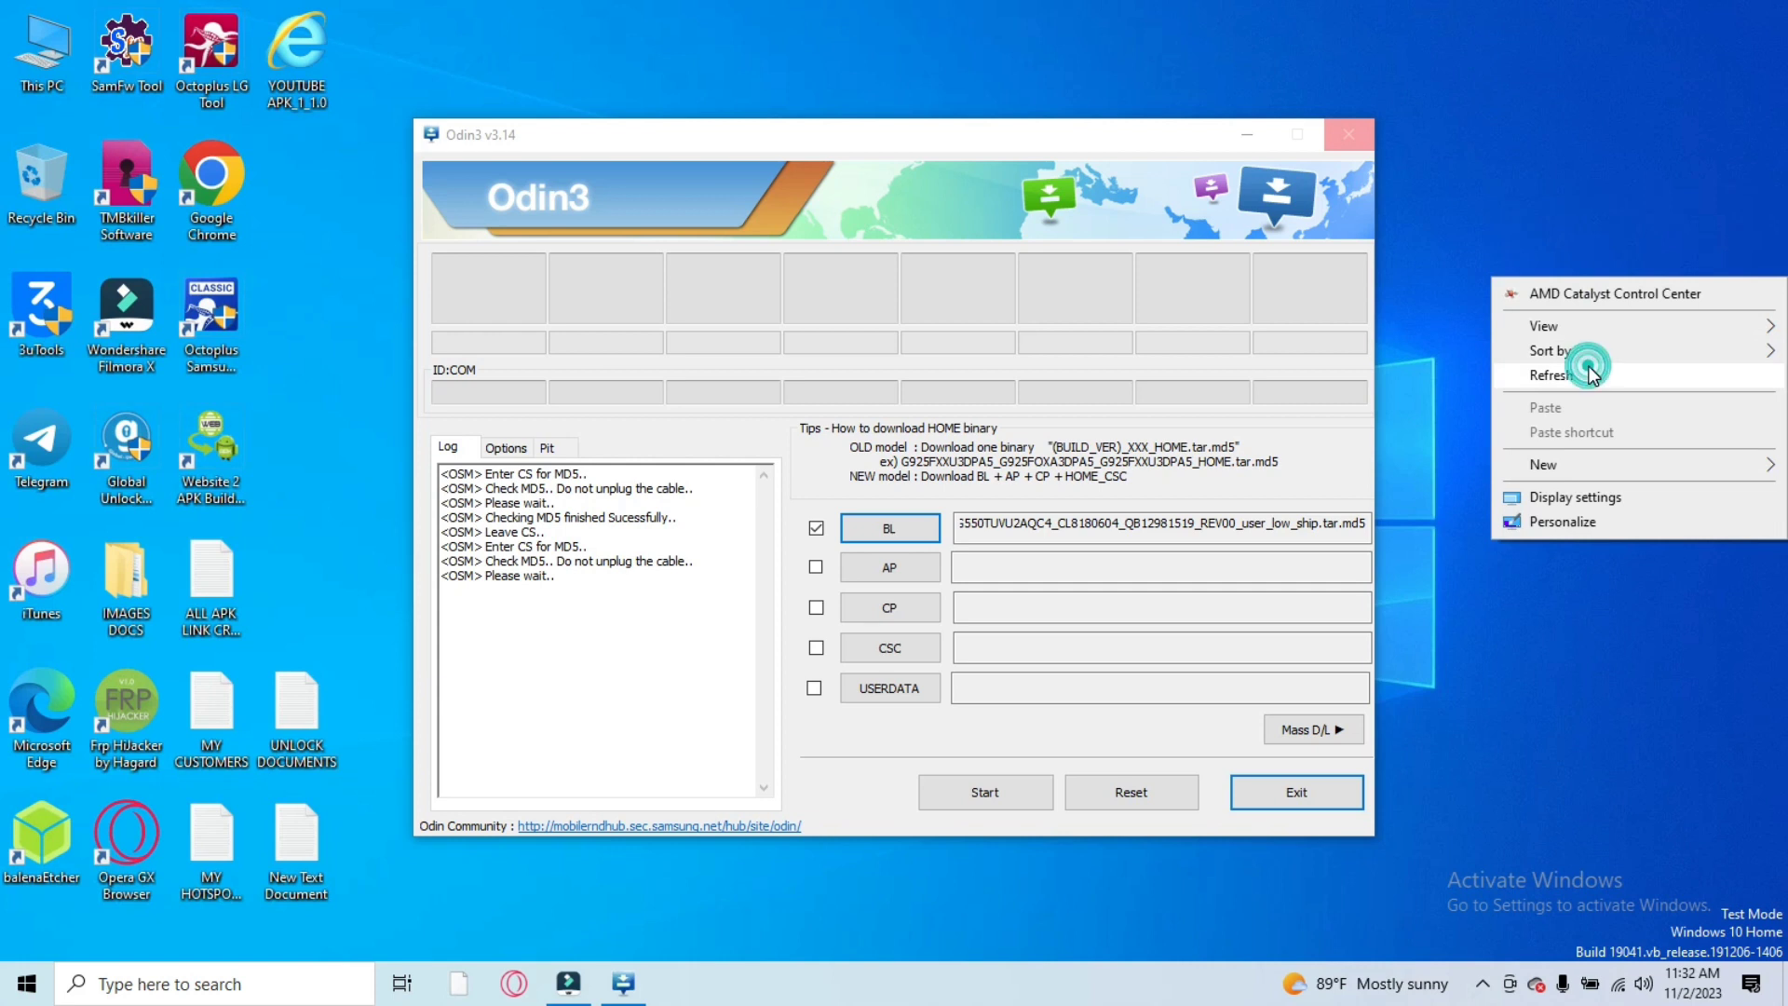
pyautogui.click(1590, 373)
pyautogui.rightClick(1589, 365)
pyautogui.click(1582, 457)
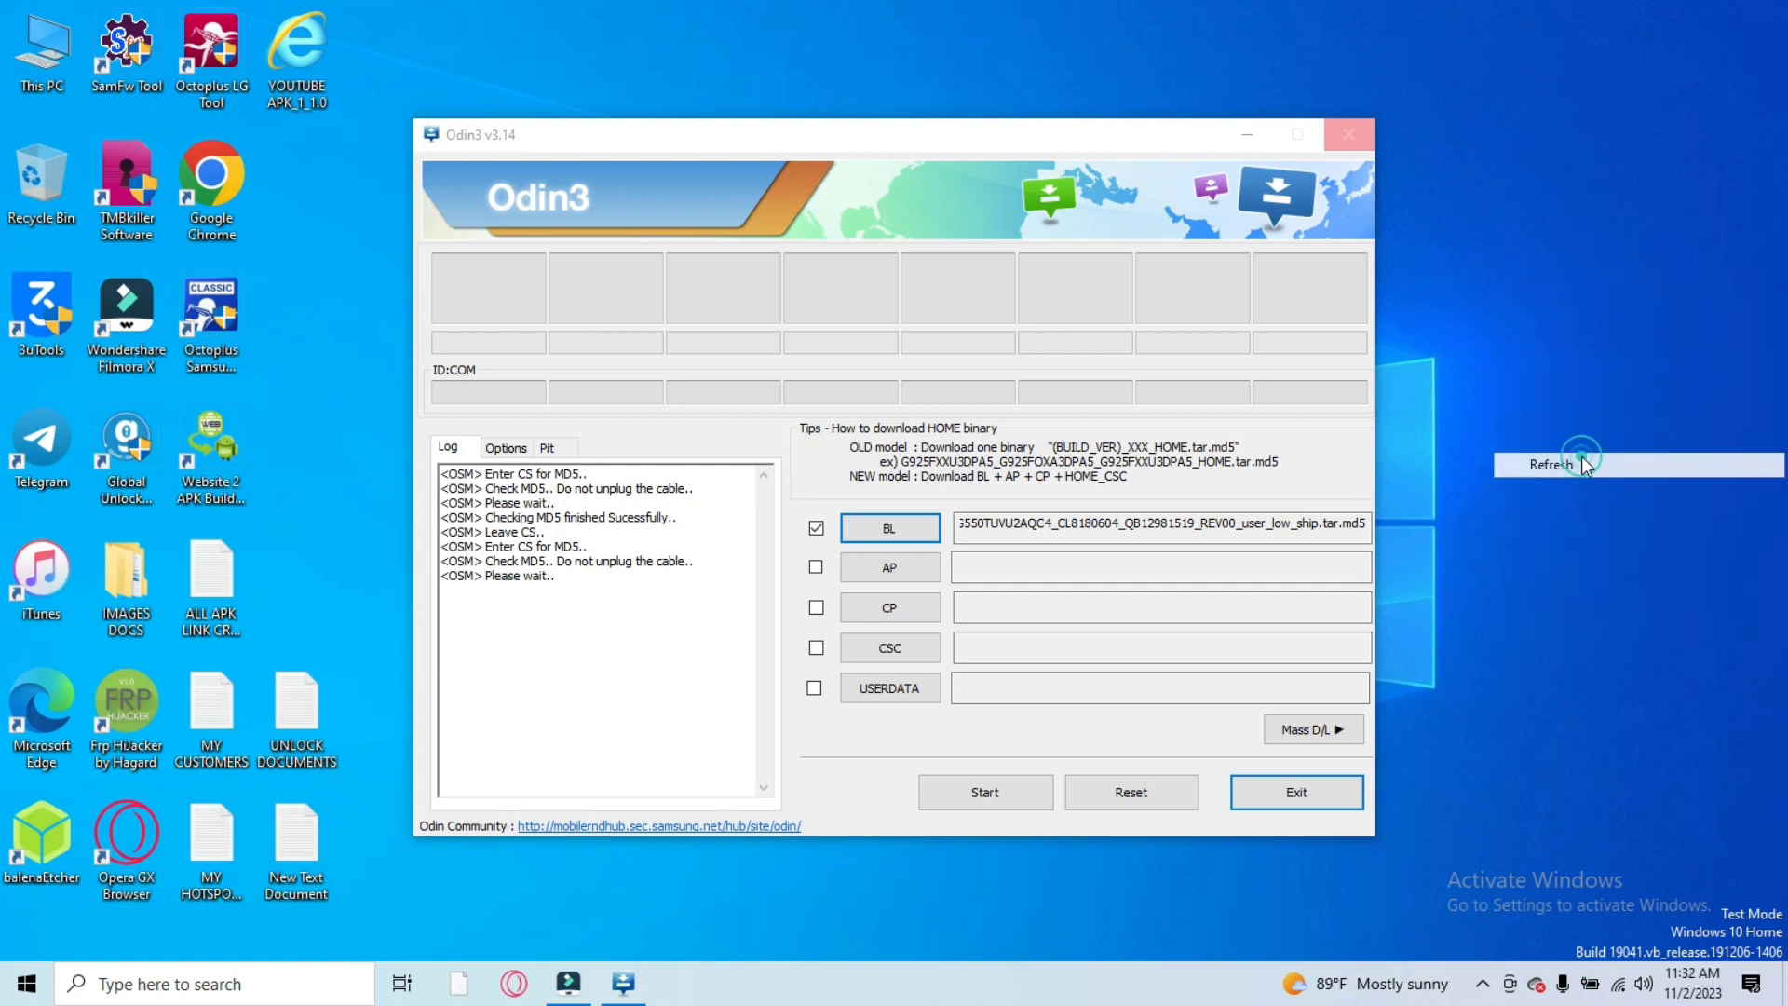
pyautogui.rightClick(1582, 456)
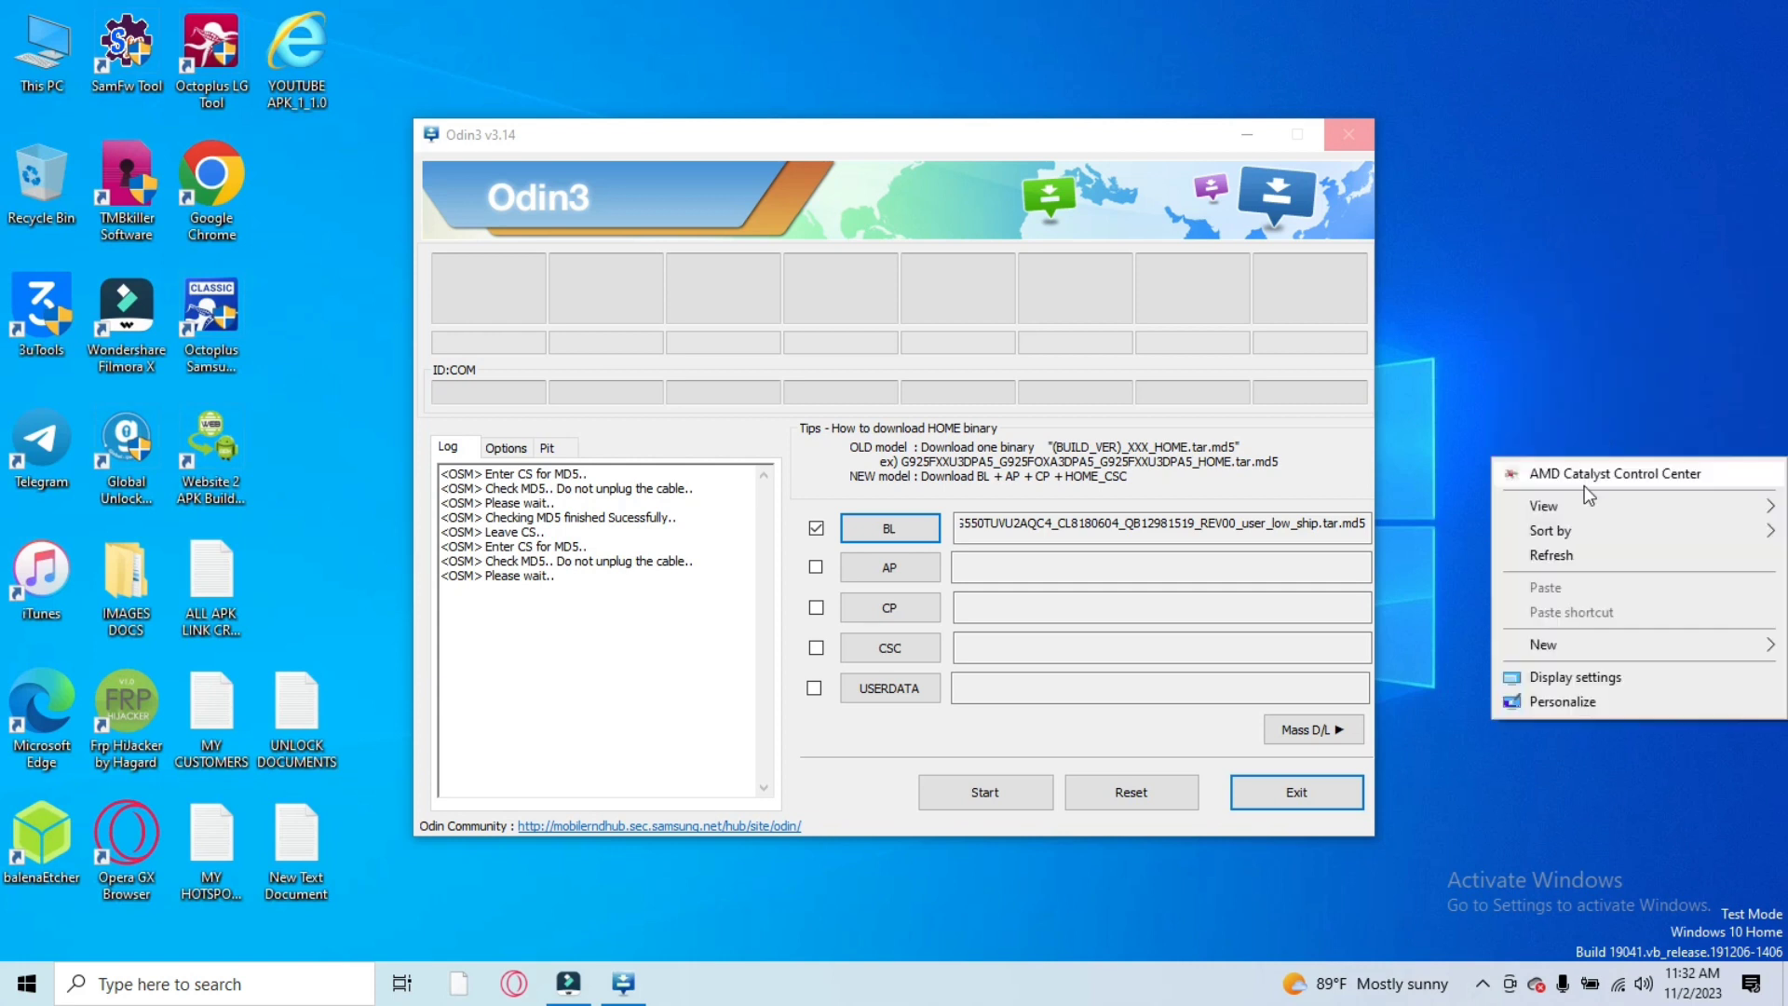
pyautogui.click(1574, 553)
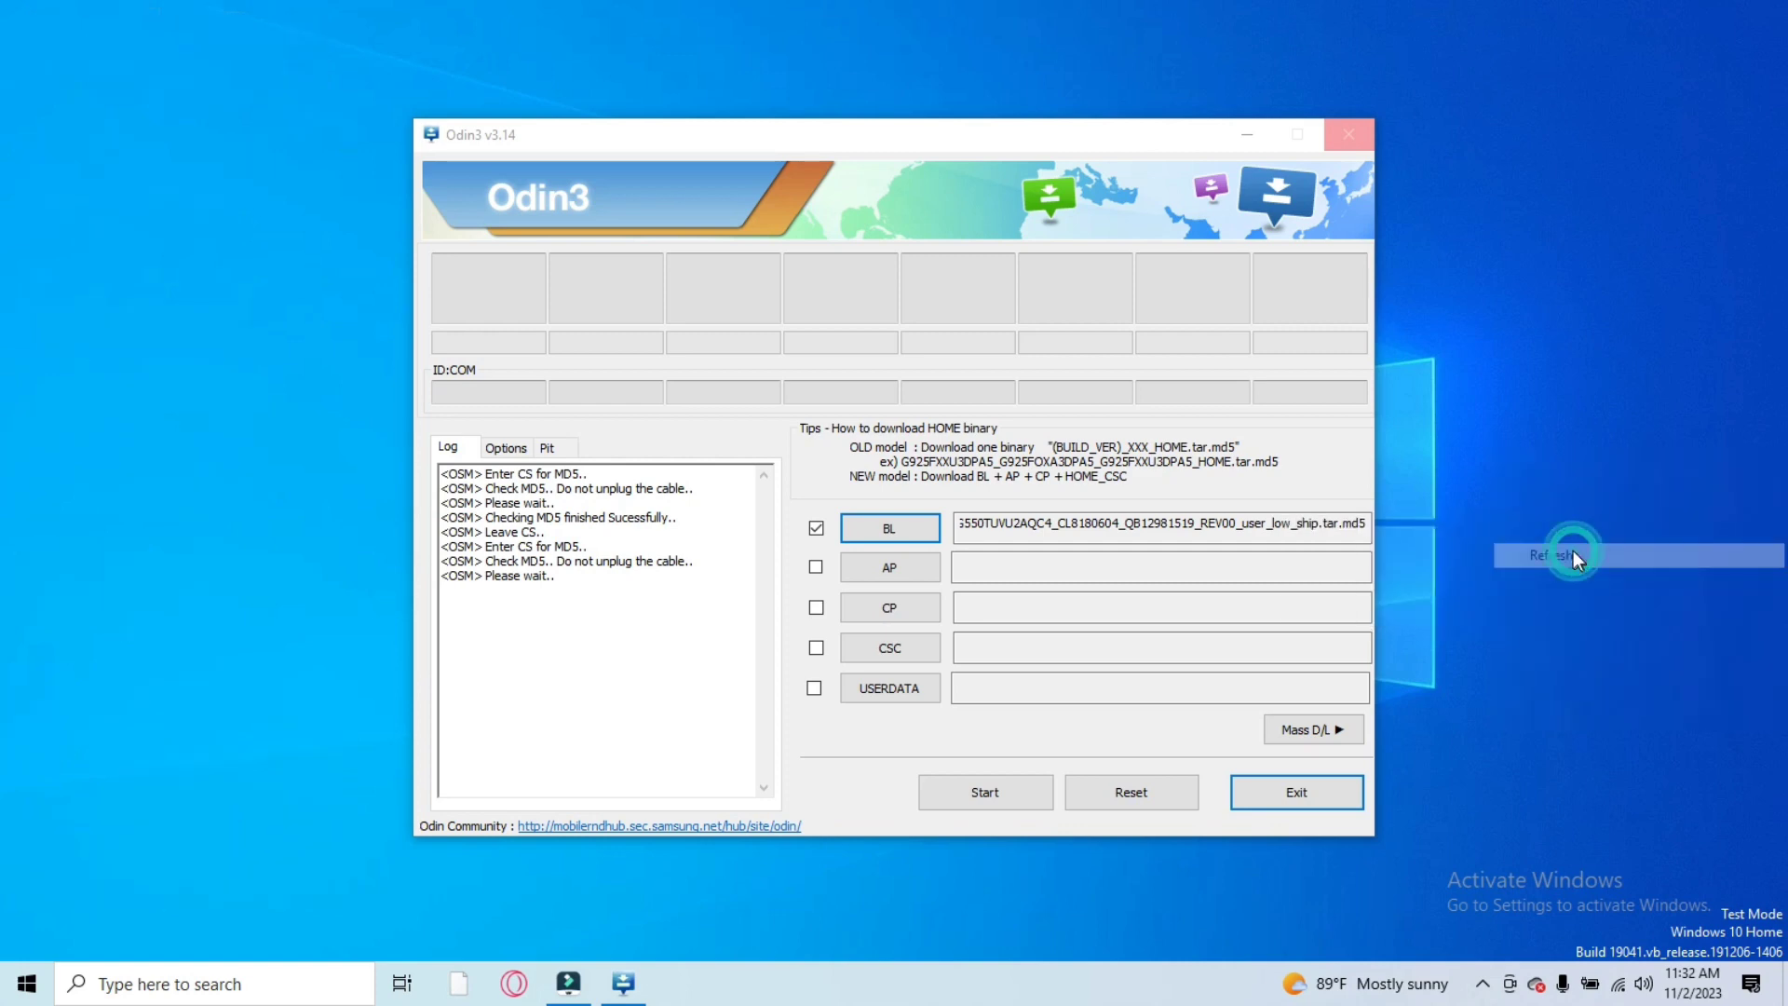
pyautogui.rightClick(1573, 302)
pyautogui.click(1570, 403)
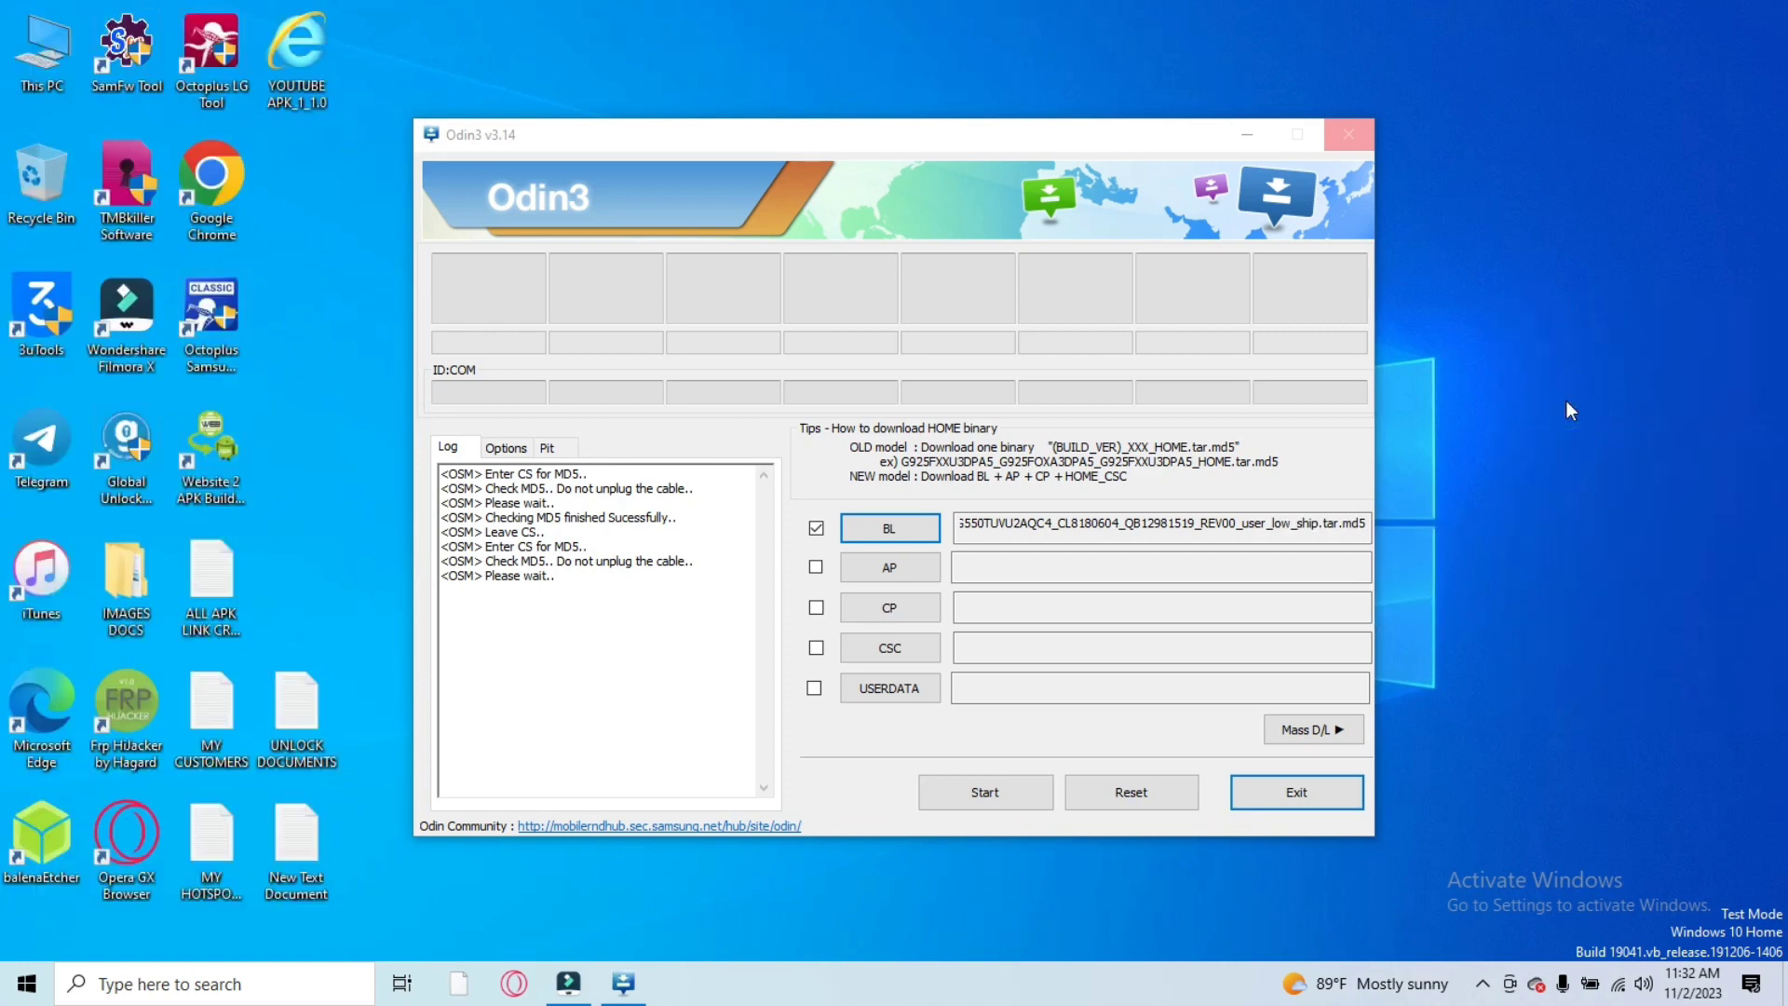
pyautogui.rightClick(1671, 183)
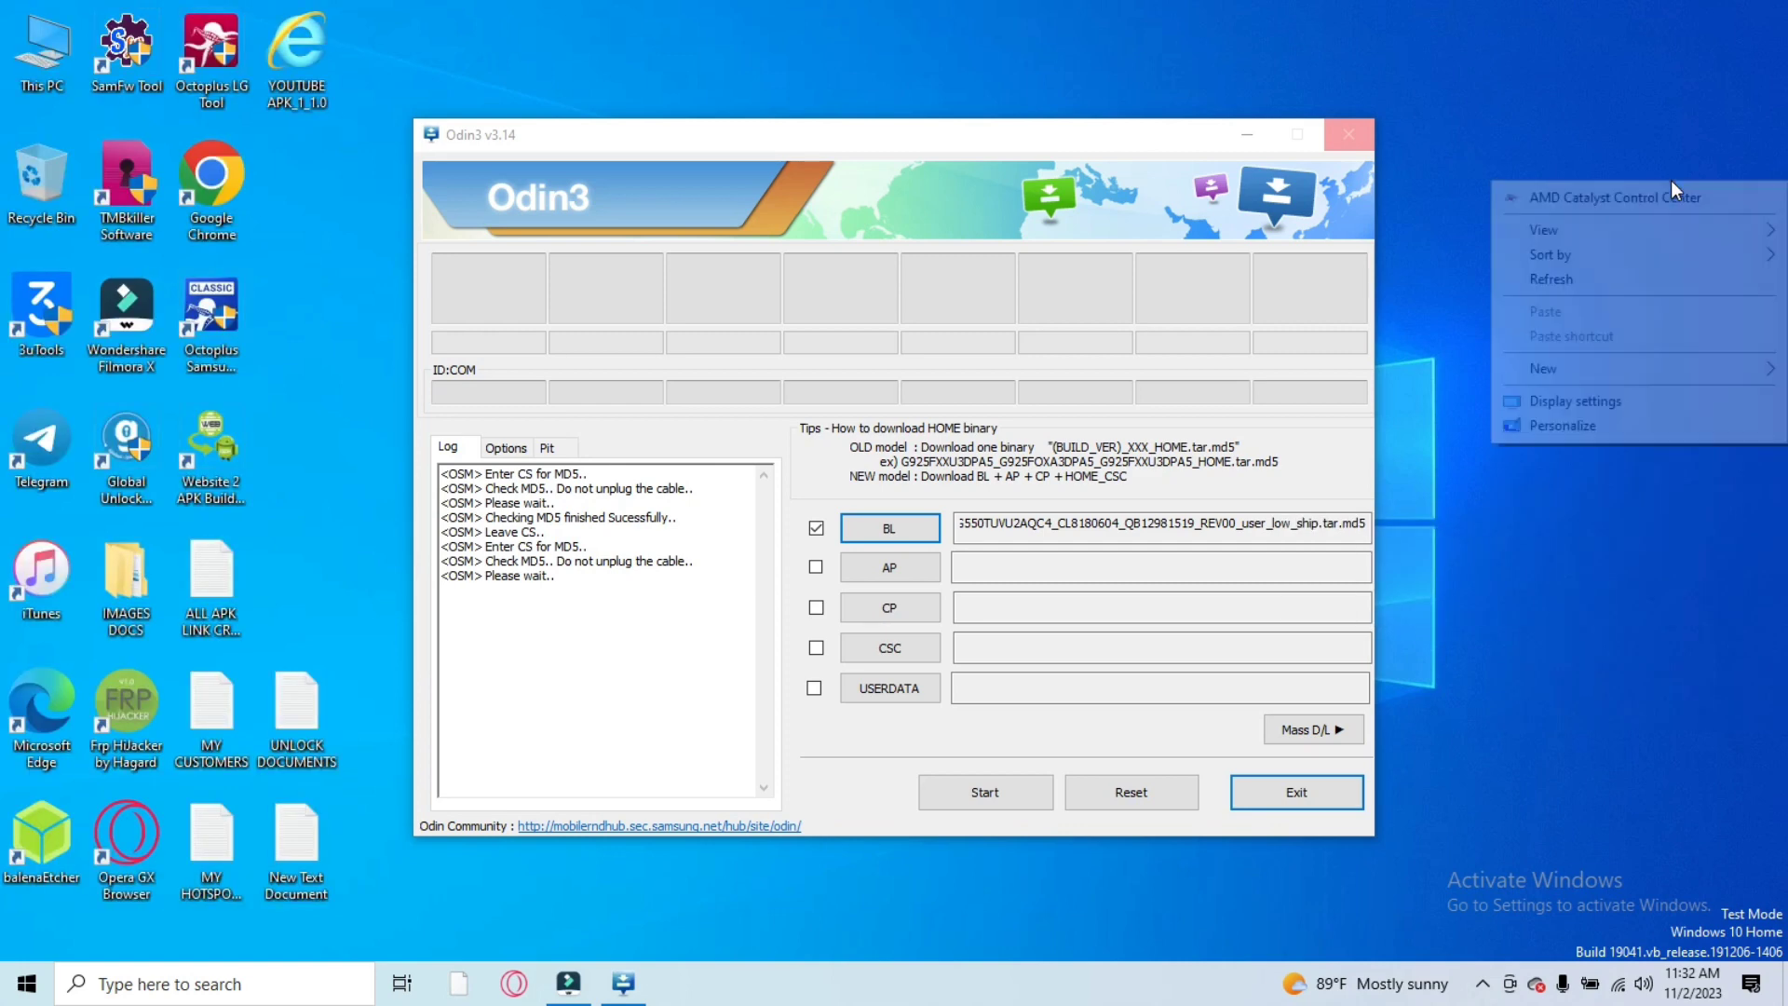
pyautogui.click(1652, 276)
pyautogui.rightClick(1652, 276)
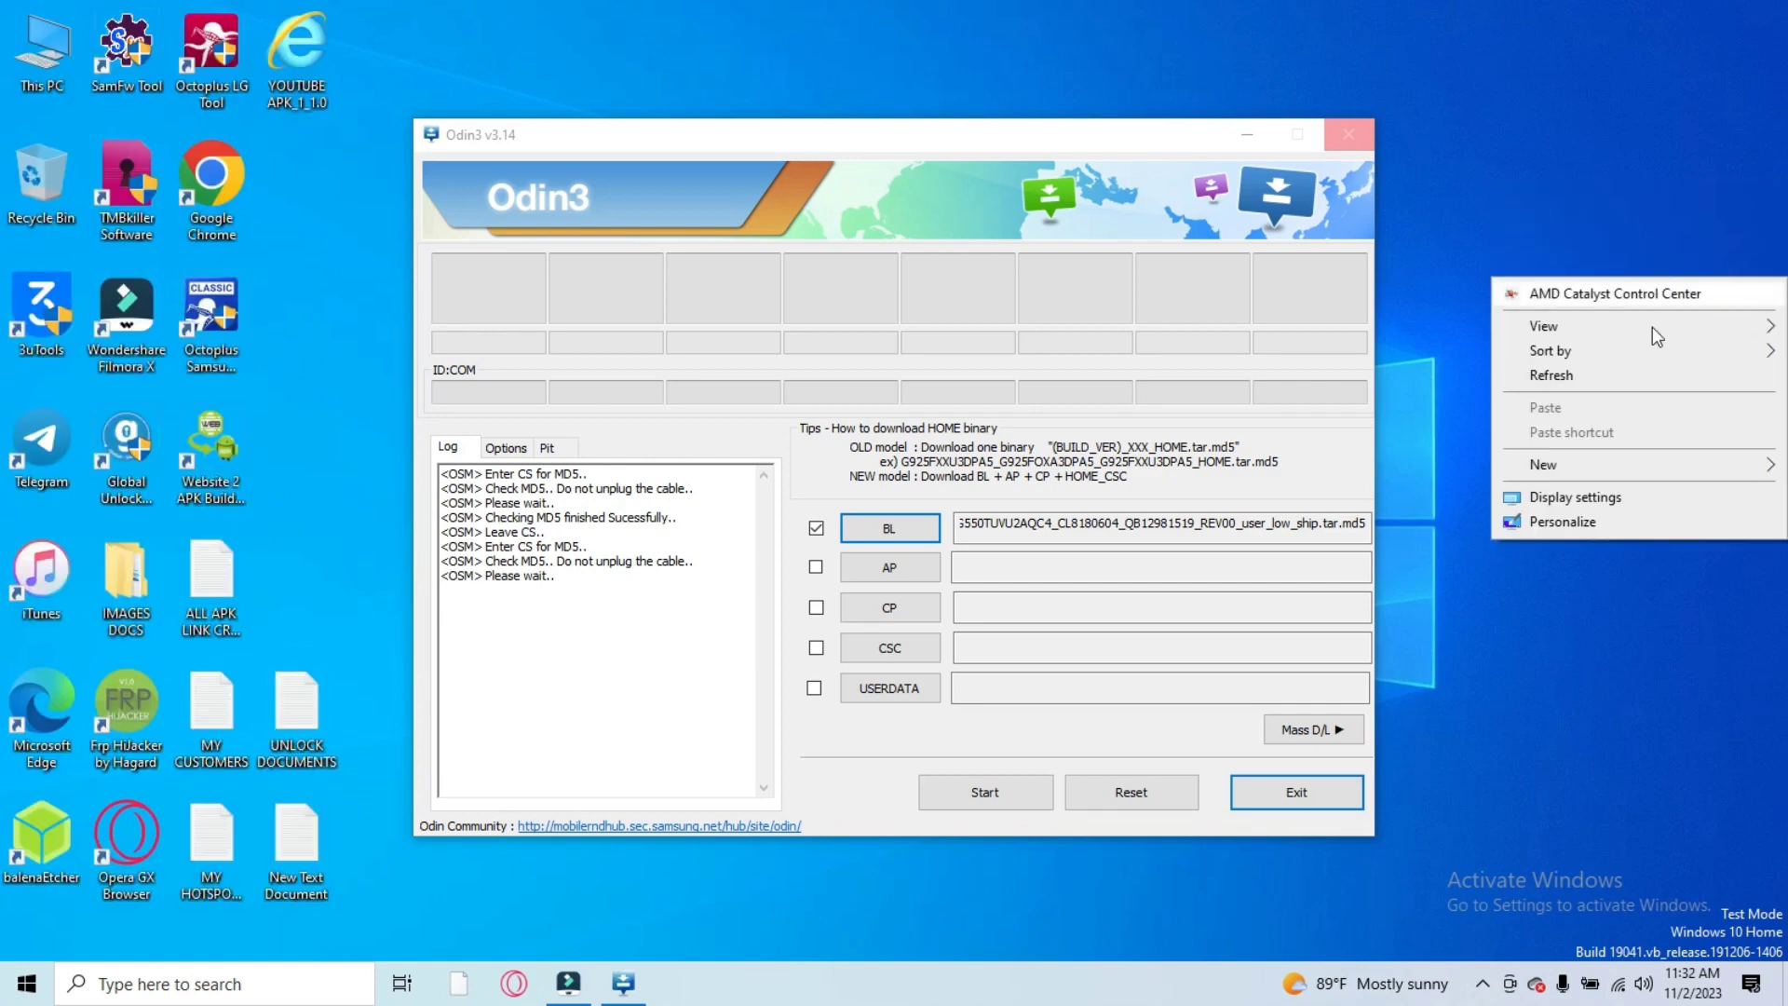
pyautogui.click(1584, 384)
pyautogui.rightClick(1579, 202)
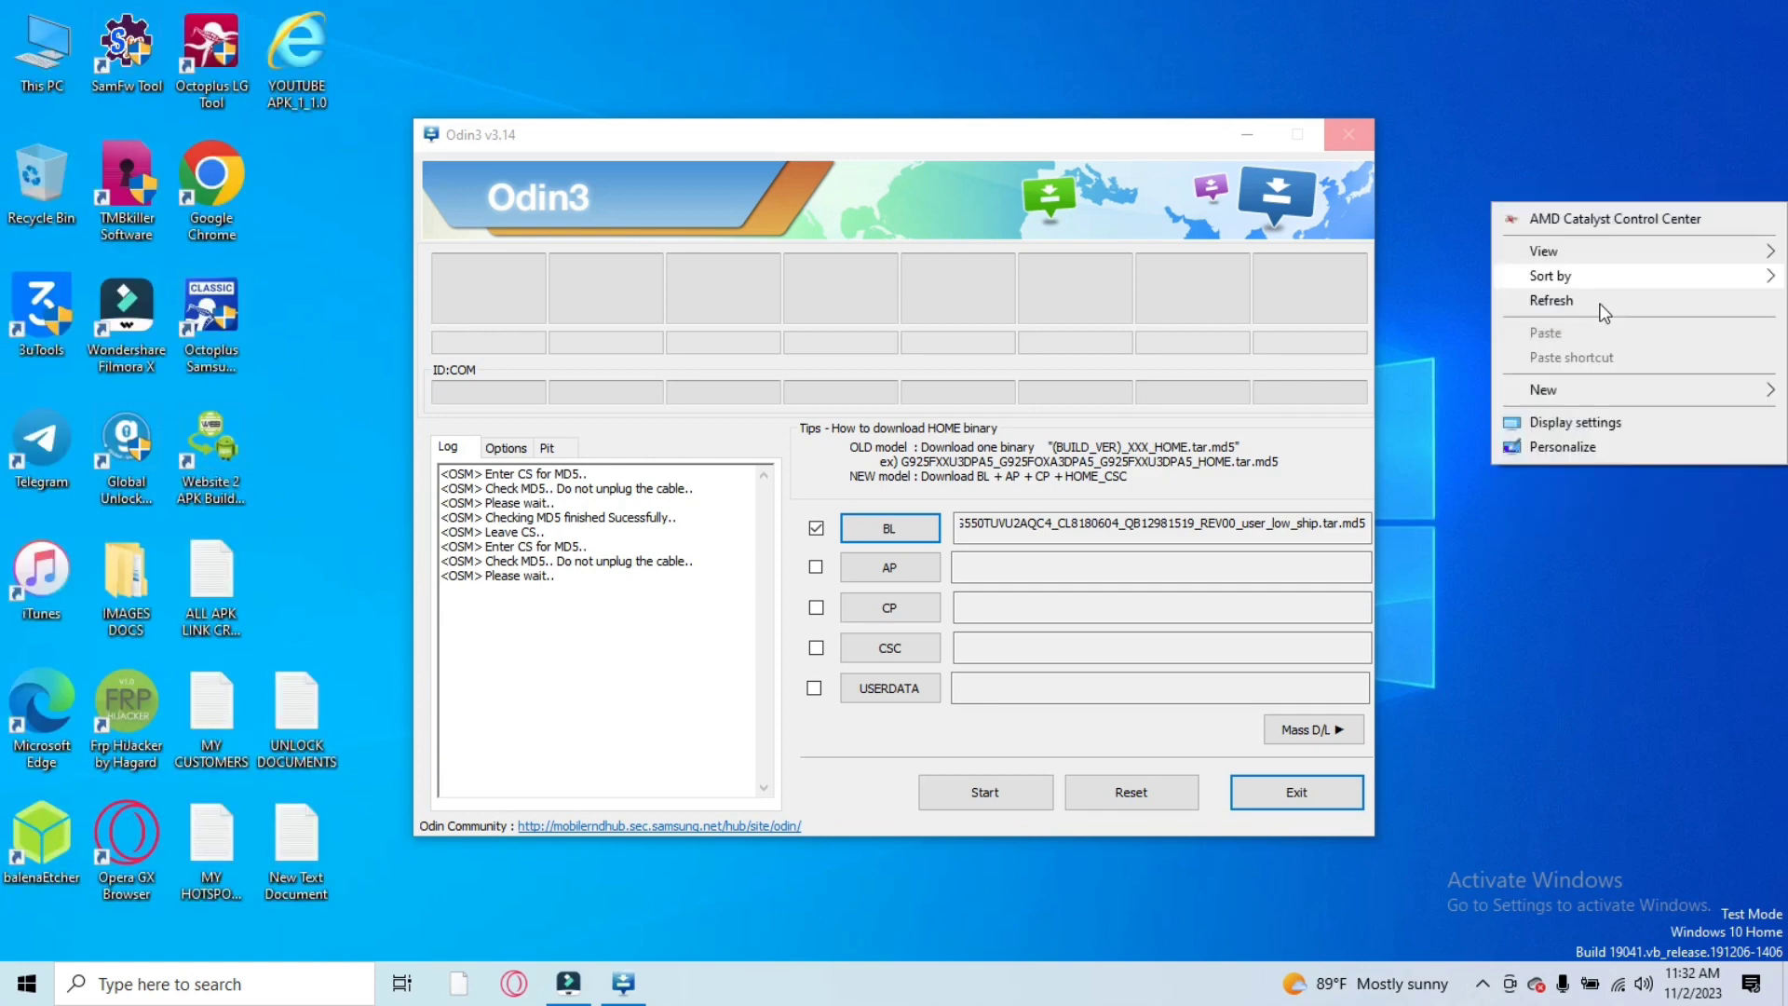
pyautogui.click(1600, 304)
pyautogui.rightClick(1600, 305)
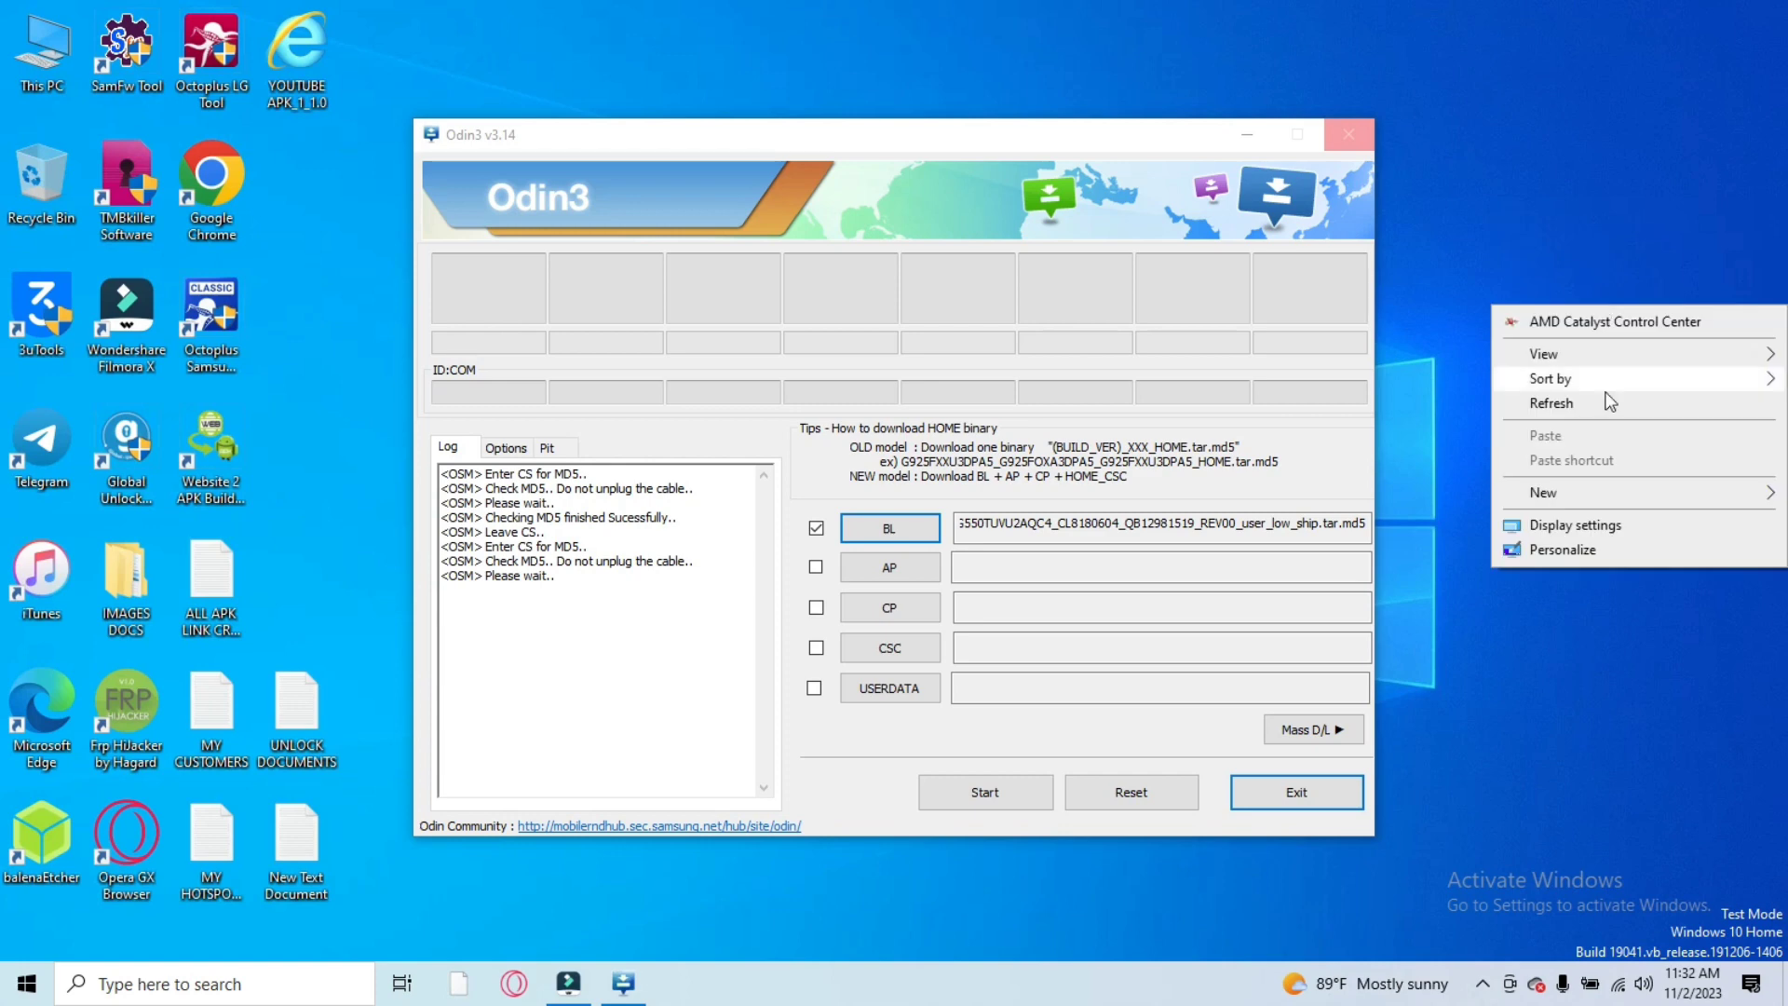
pyautogui.click(1585, 405)
pyautogui.rightClick(1585, 405)
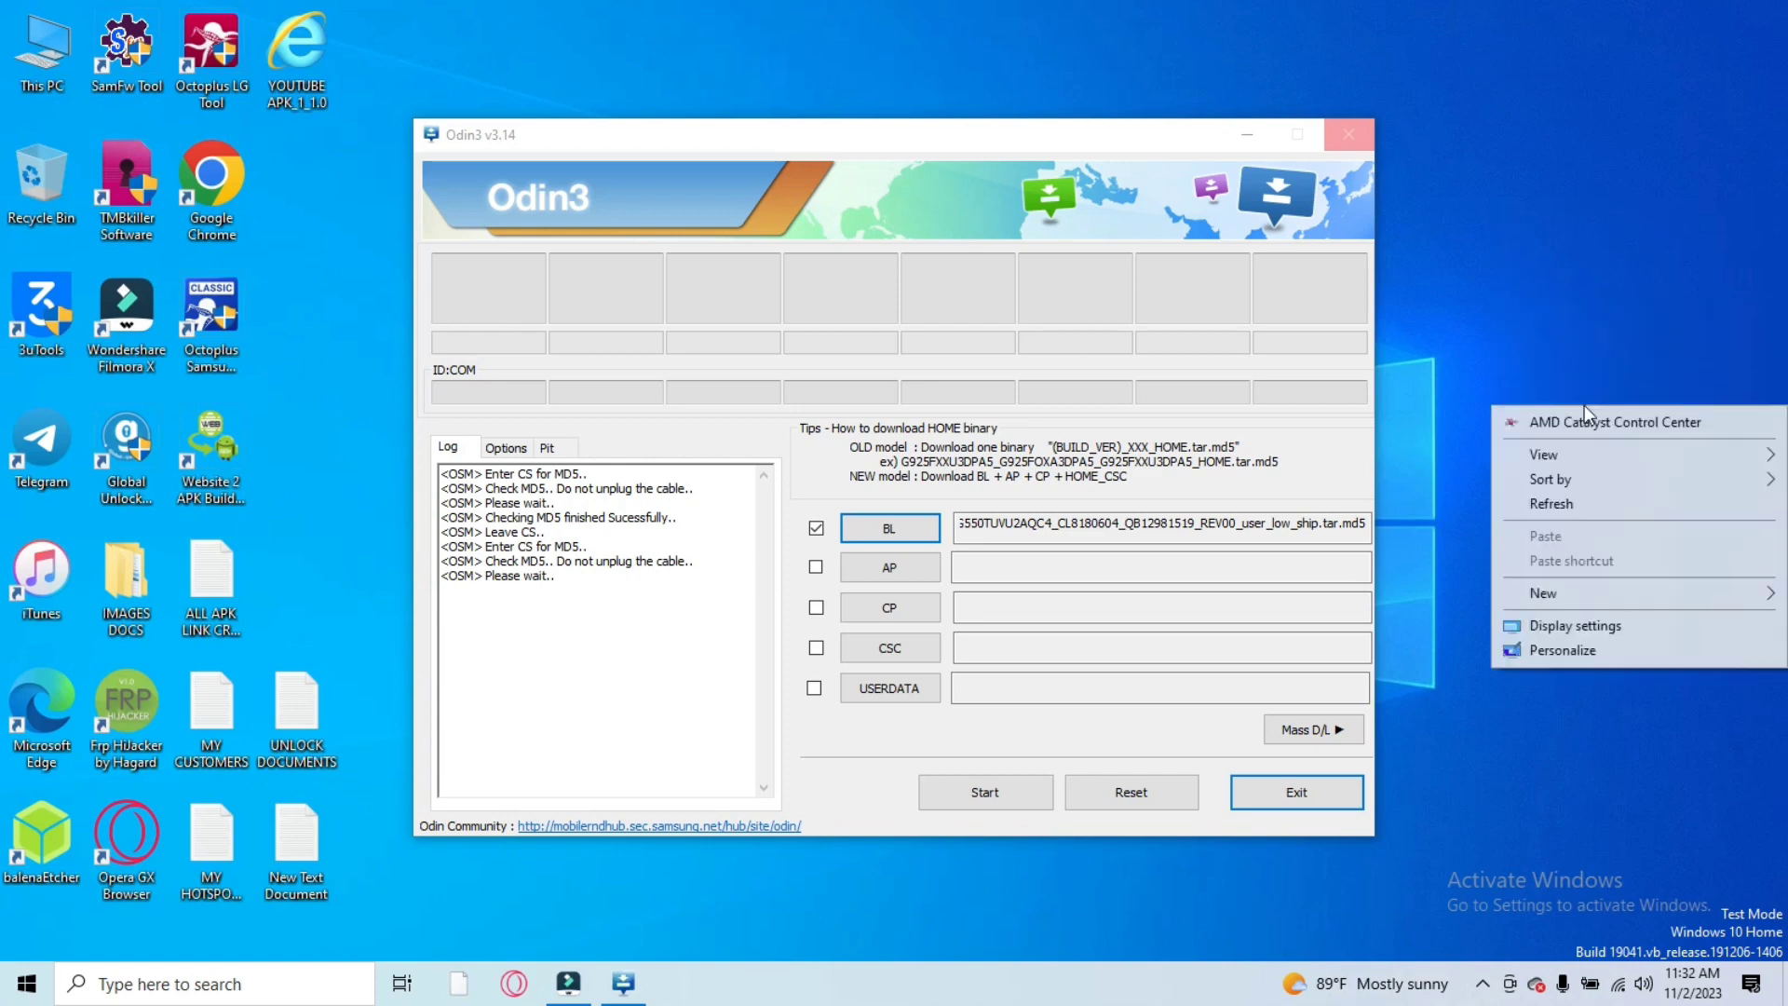
pyautogui.click(1574, 492)
pyautogui.rightClick(1572, 276)
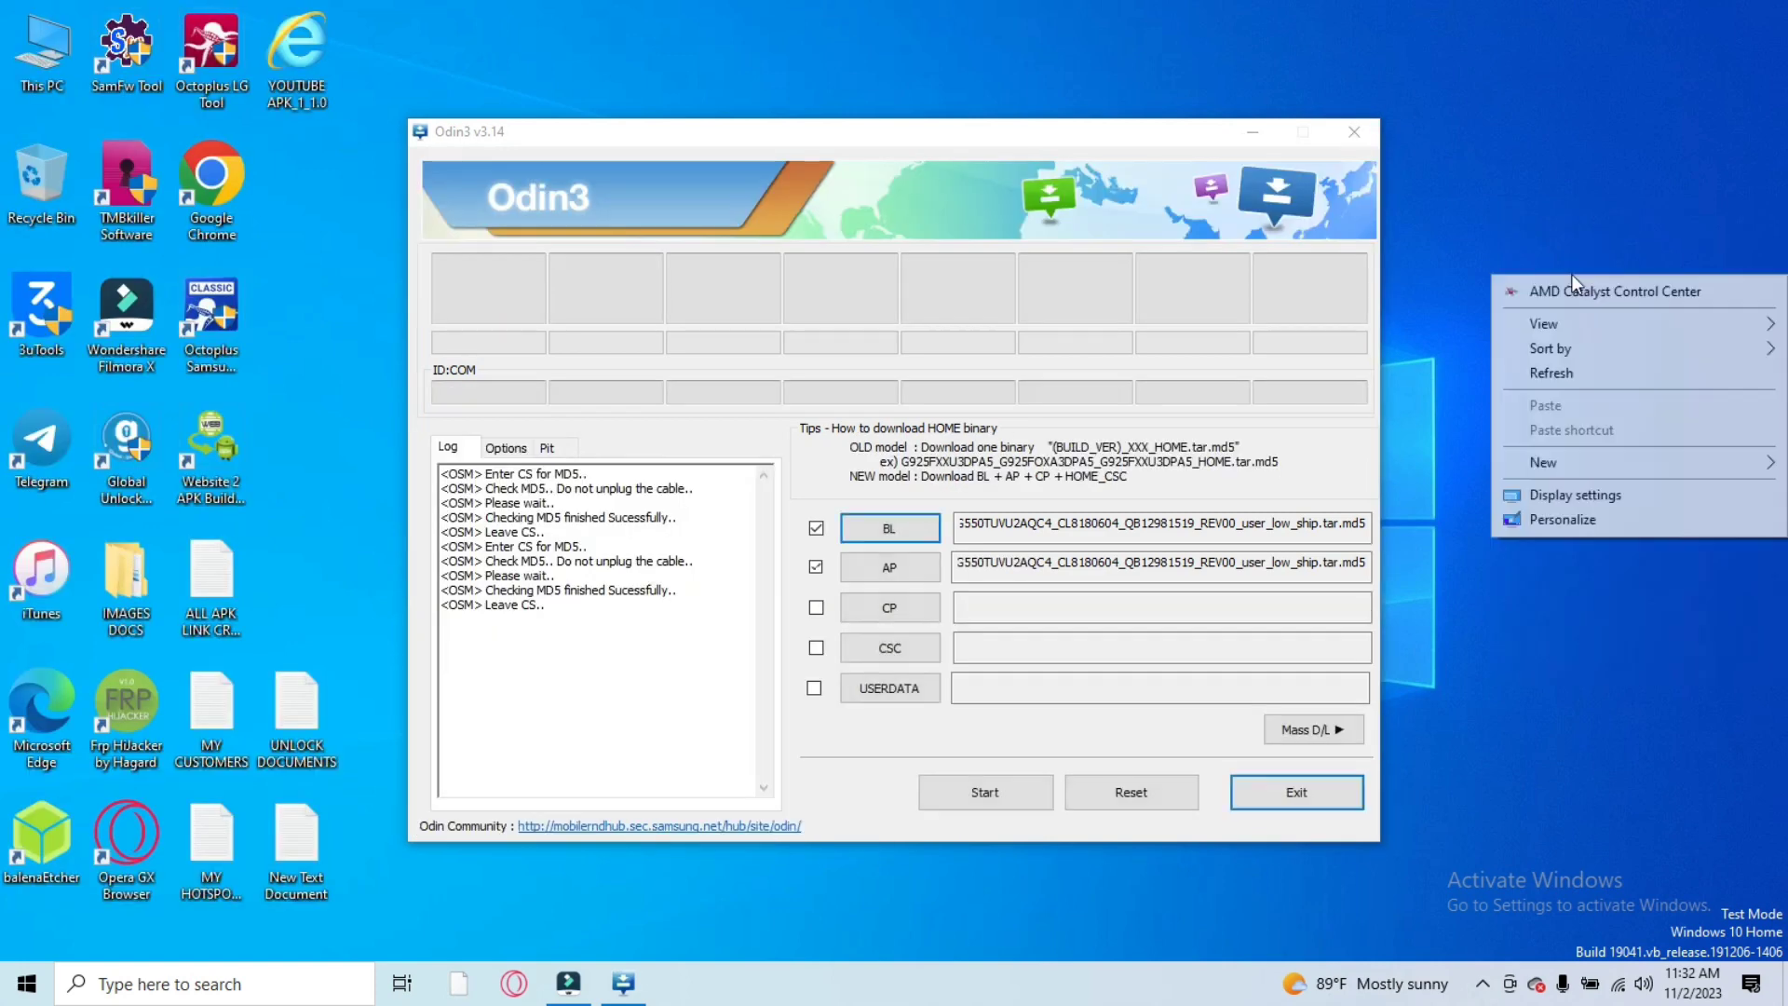
pyautogui.click(1586, 370)
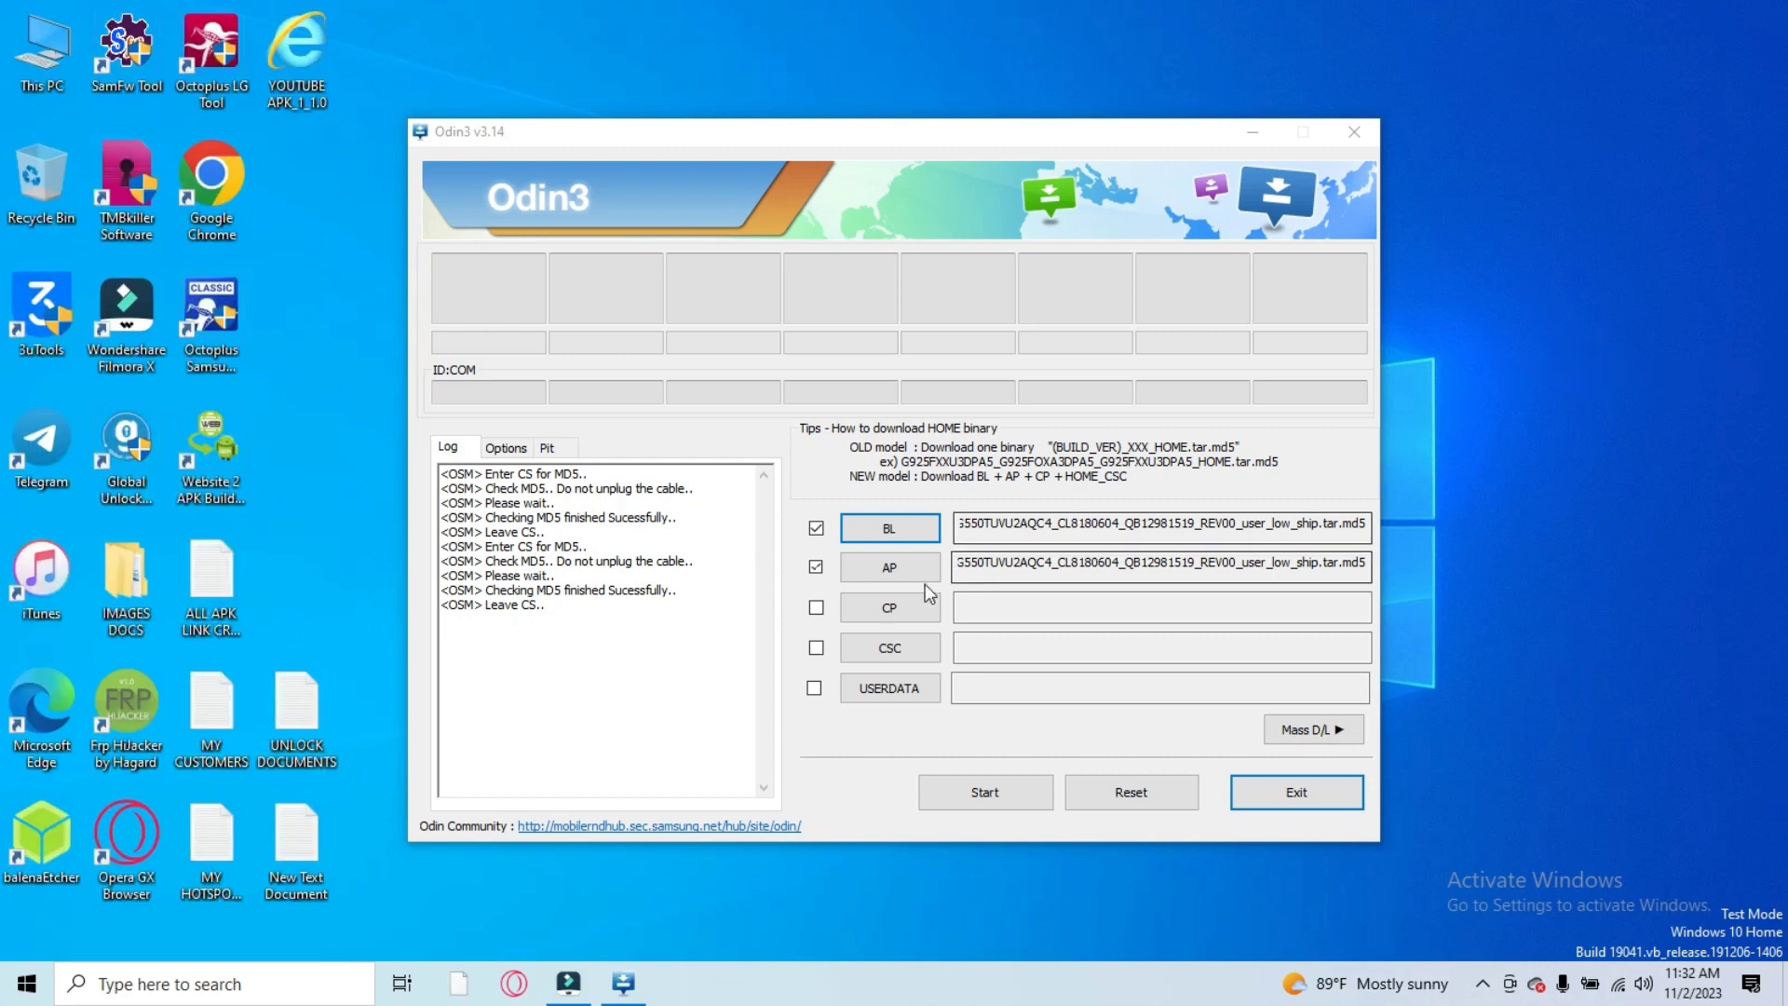
# Load the CP_G550TUVU2AQC4 firmware file into the CP slot and the CSC_TMB_G550TTMB2AQC4 file into the CSC slot
pyautogui.click(914, 612)
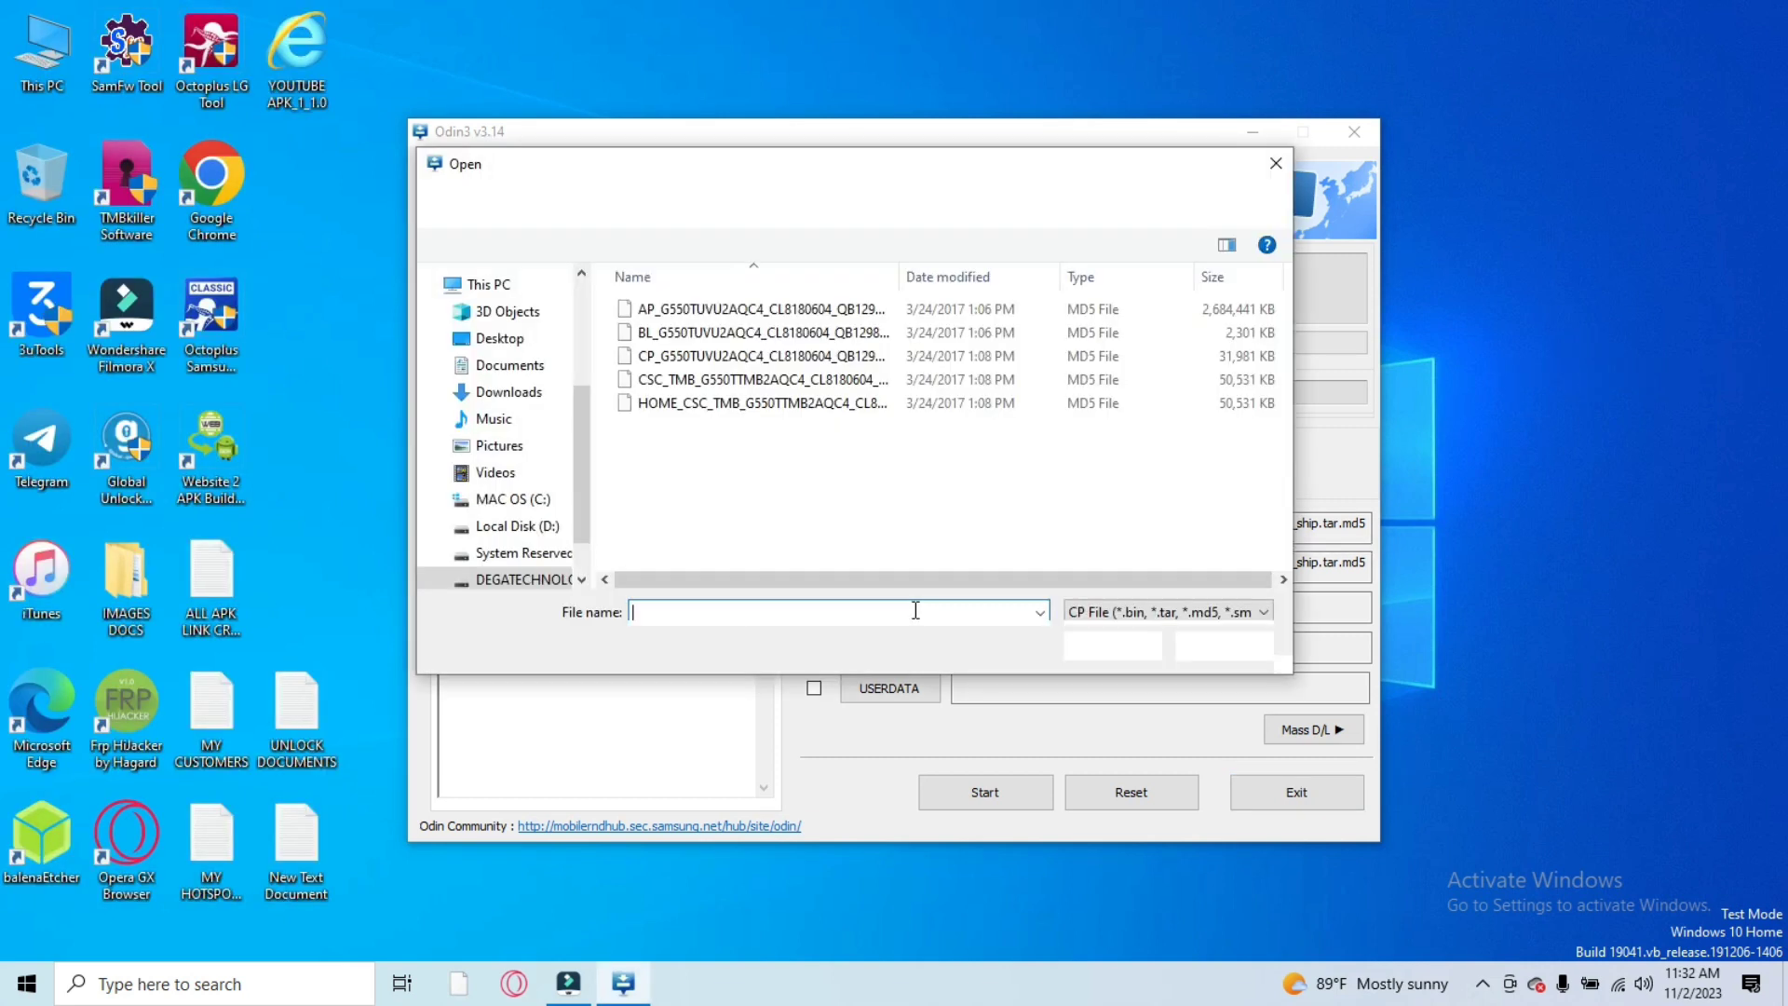
pyautogui.doubleClick(722, 357)
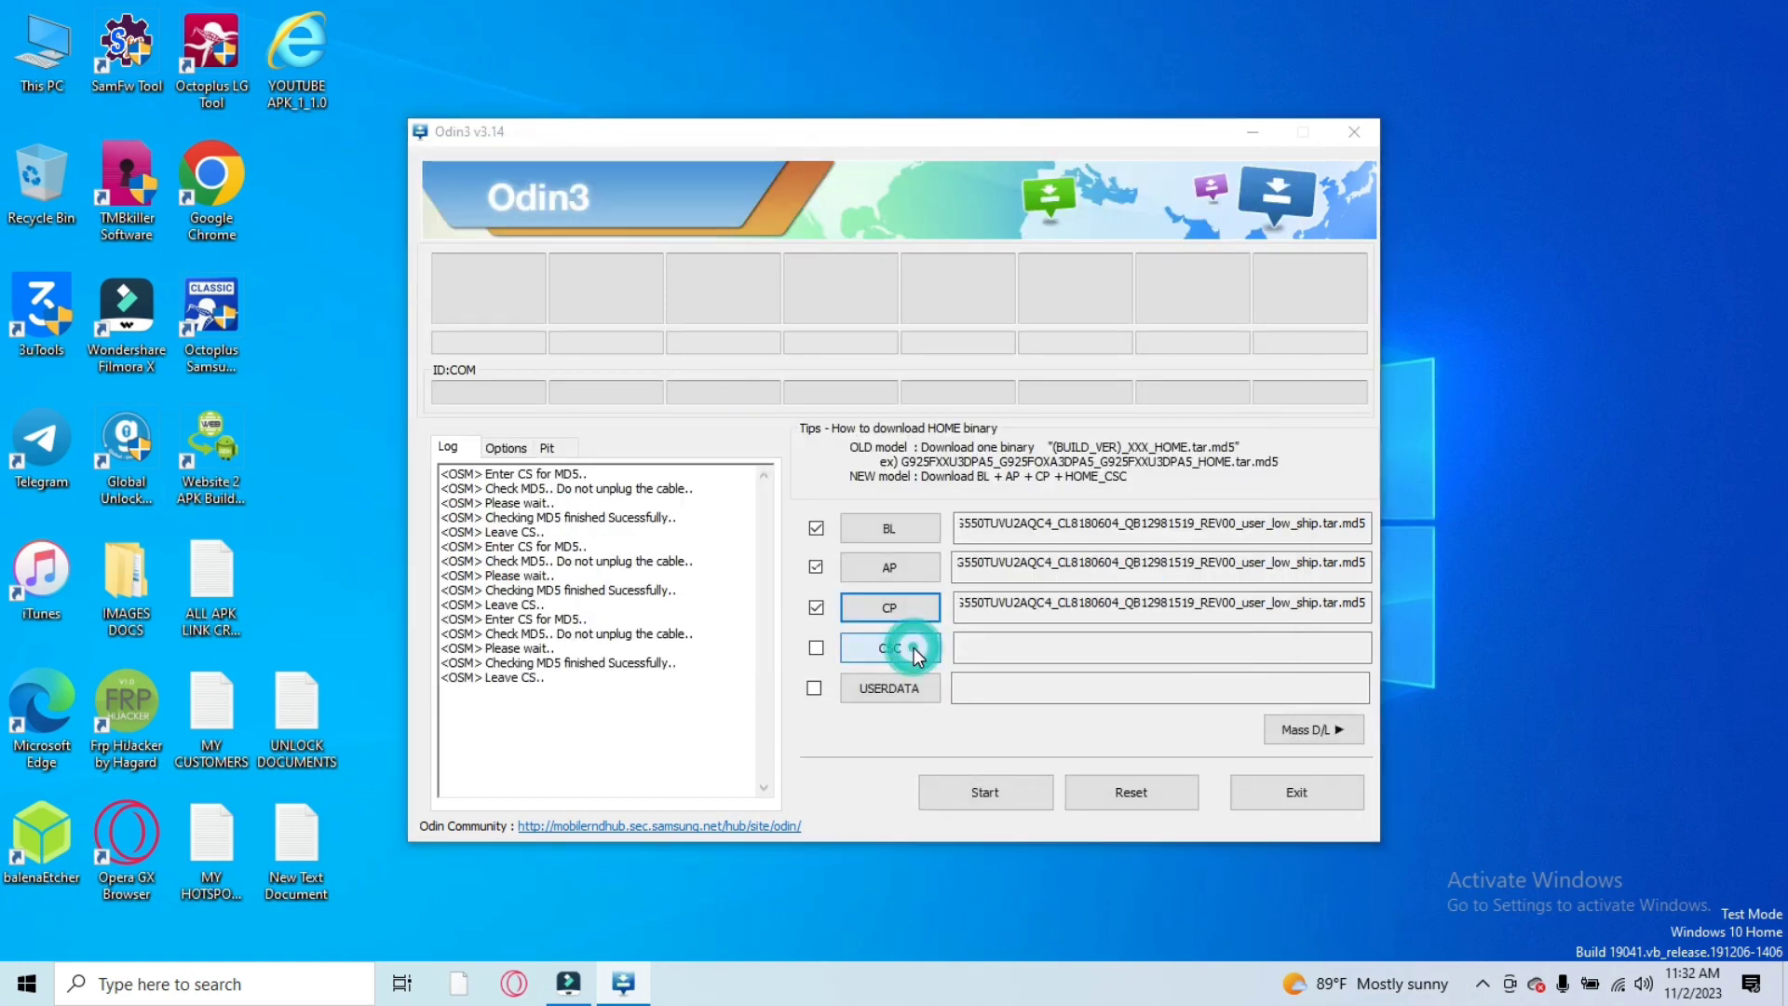
pyautogui.click(914, 647)
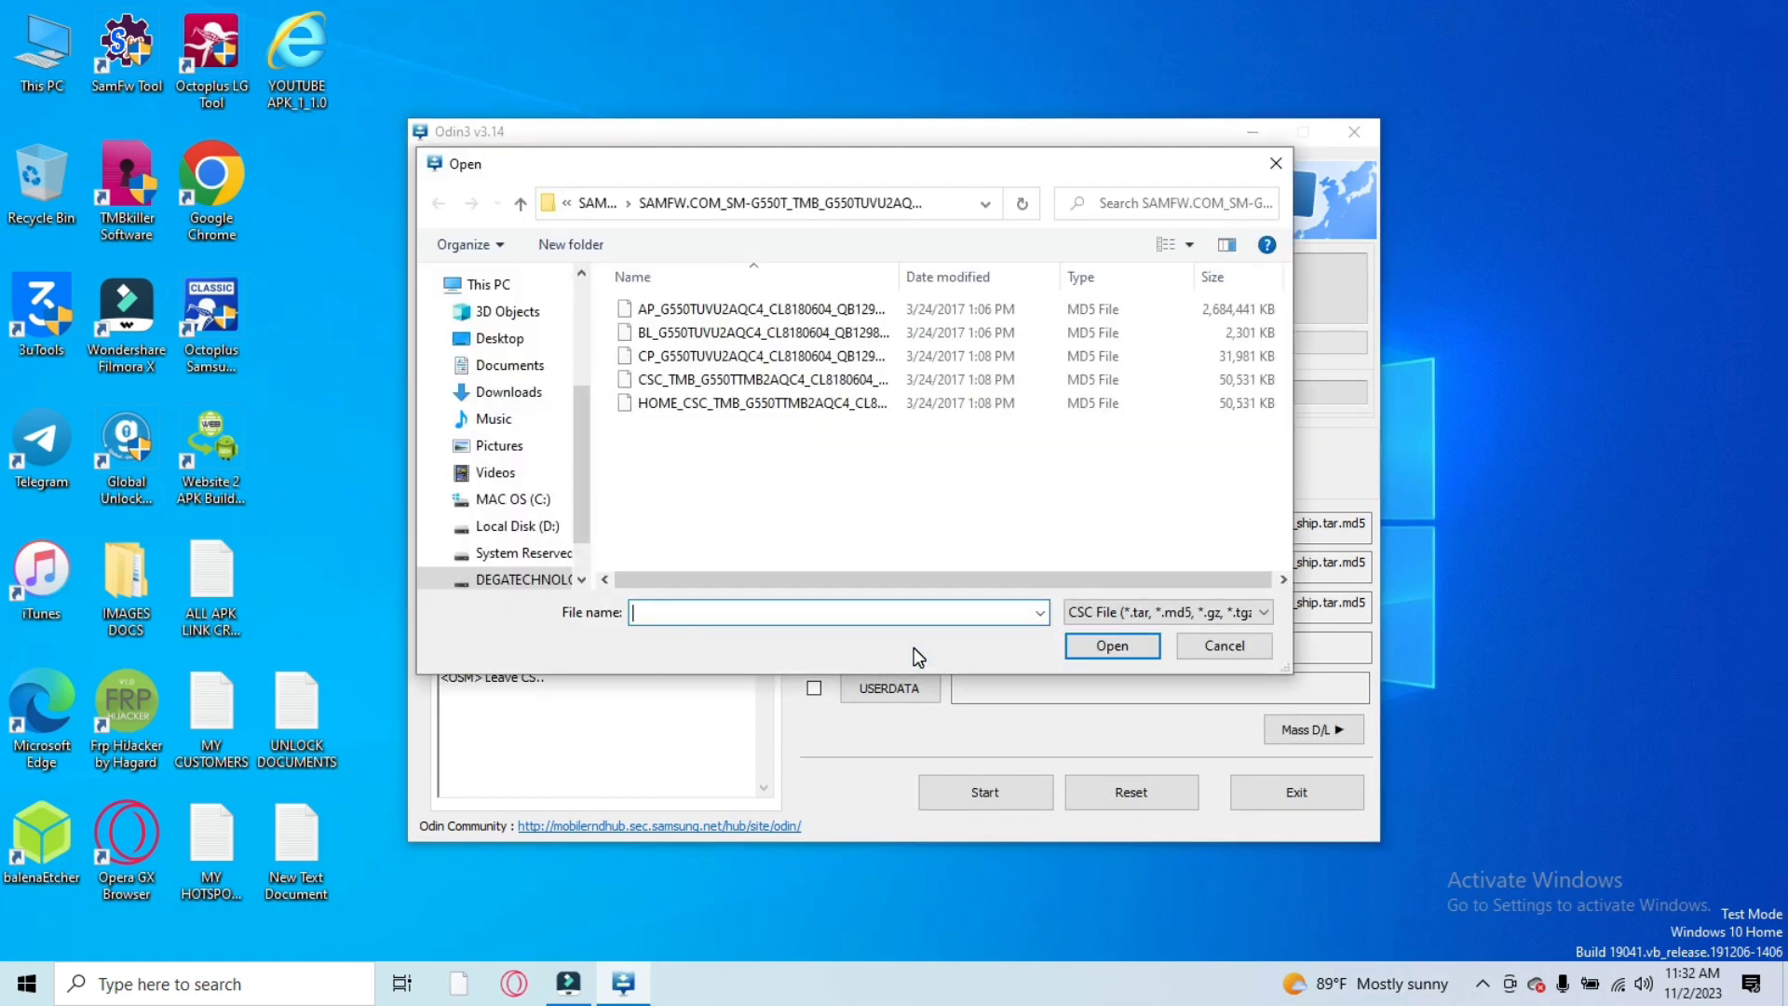
pyautogui.click(785, 382)
pyautogui.doubleClick(785, 385)
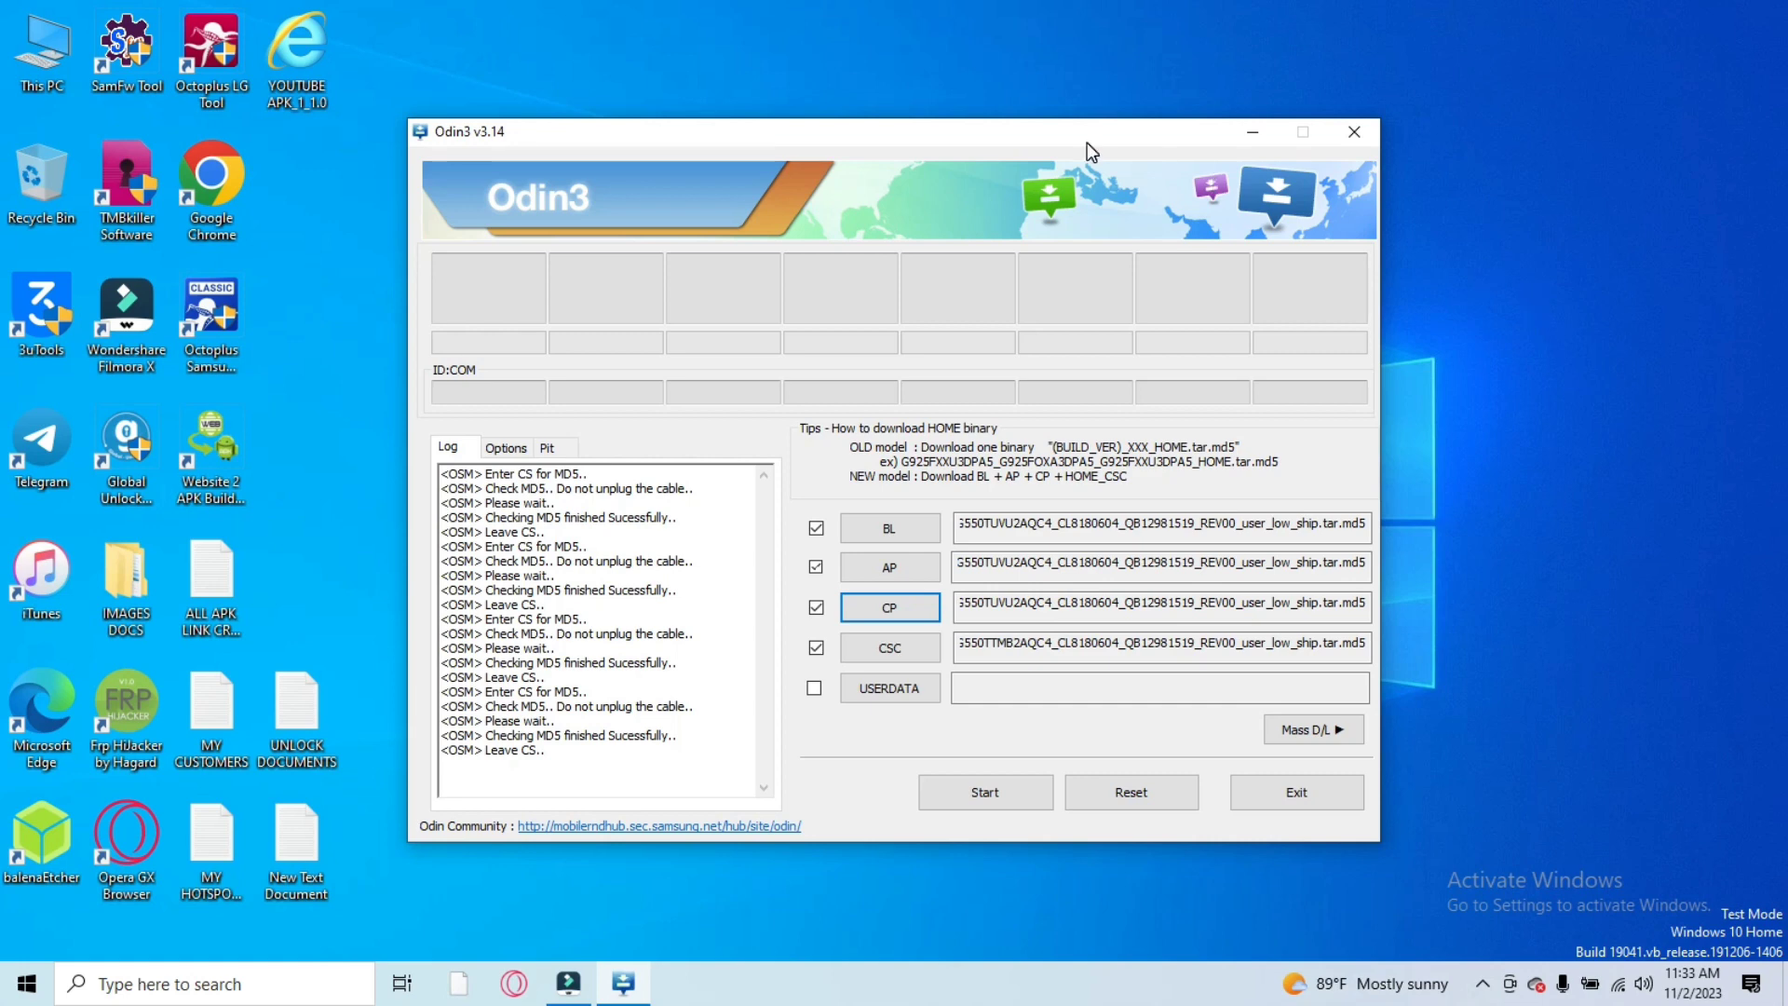
# Move the Odin3 window away from the centre of the desktop, towards the desktop icons
pyautogui.moveTo(1073, 134); pyautogui.dragTo(805, 167)
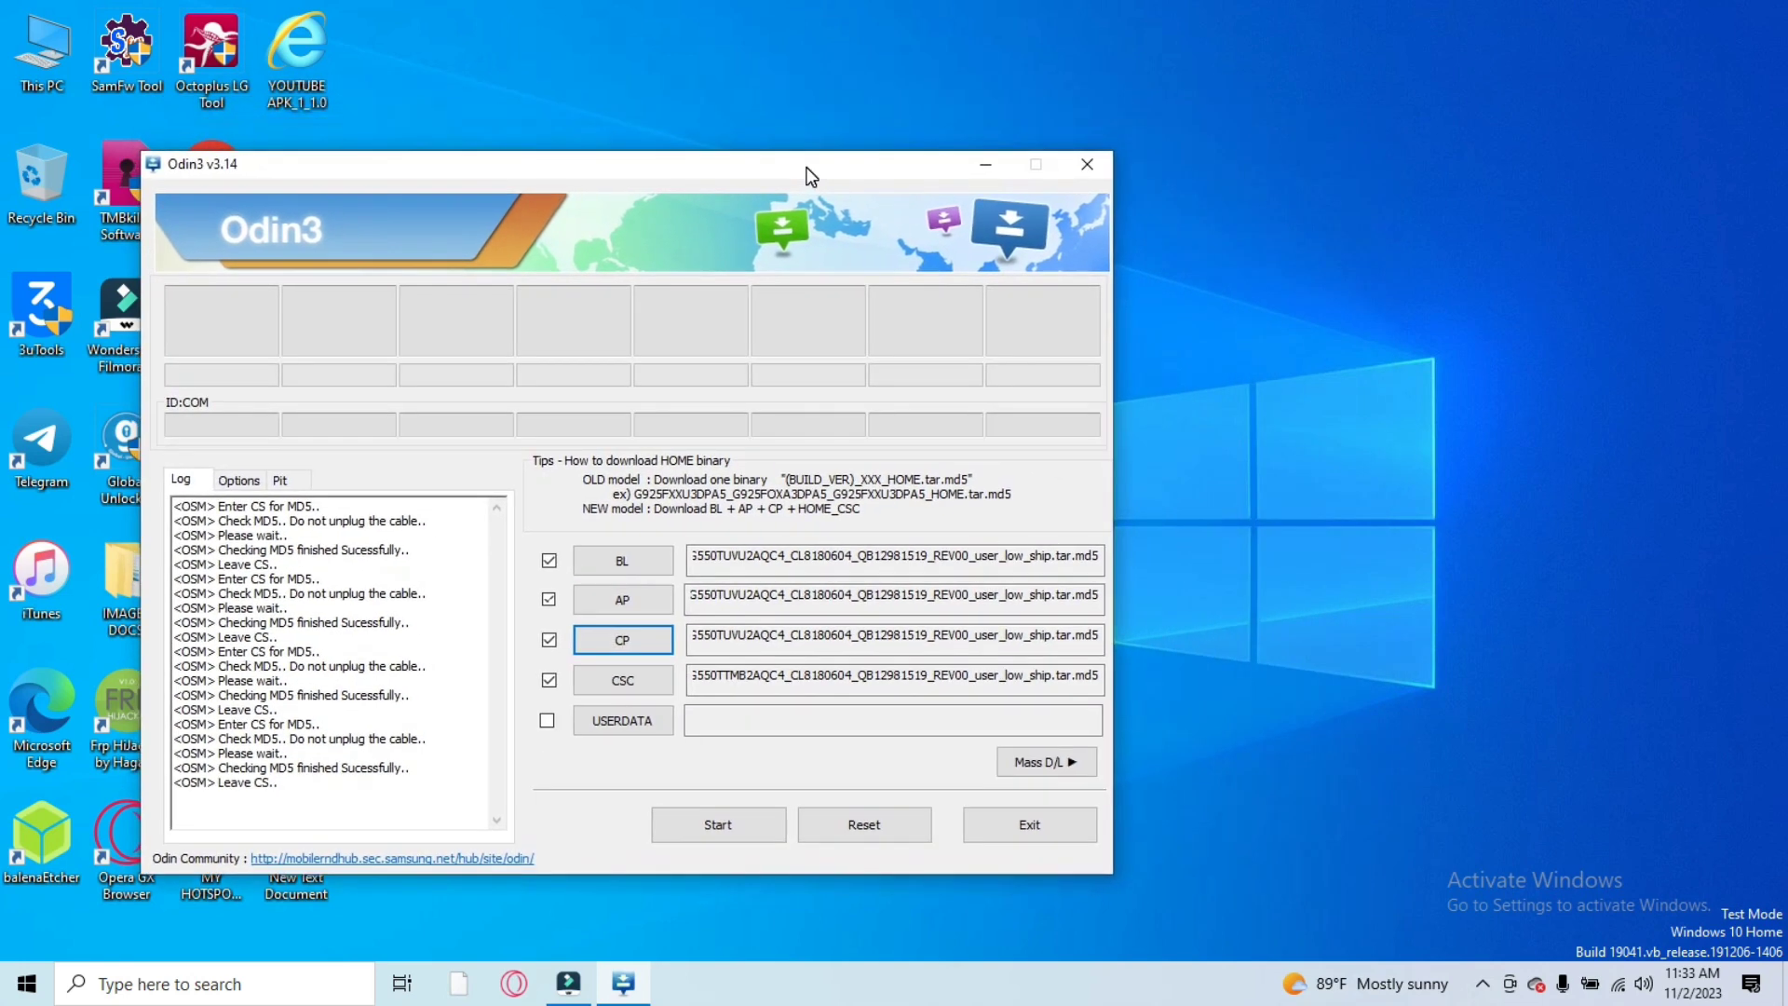
pyautogui.rightClick(1300, 97)
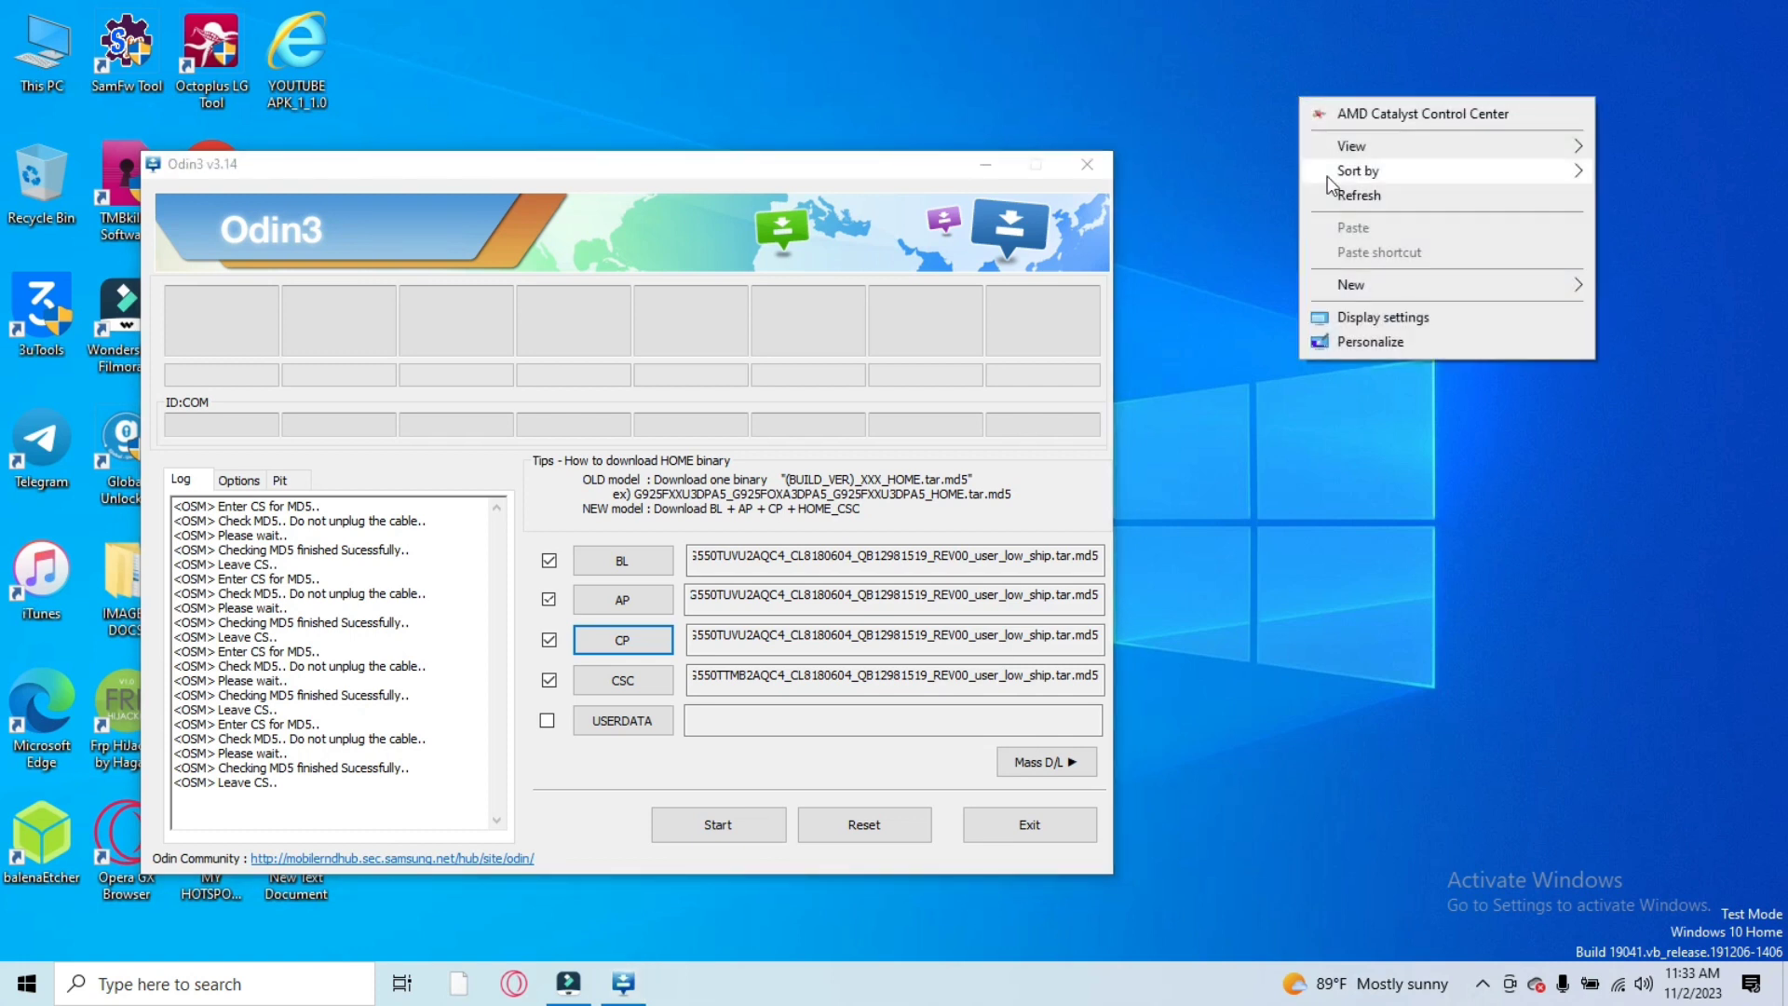
pyautogui.click(1333, 195)
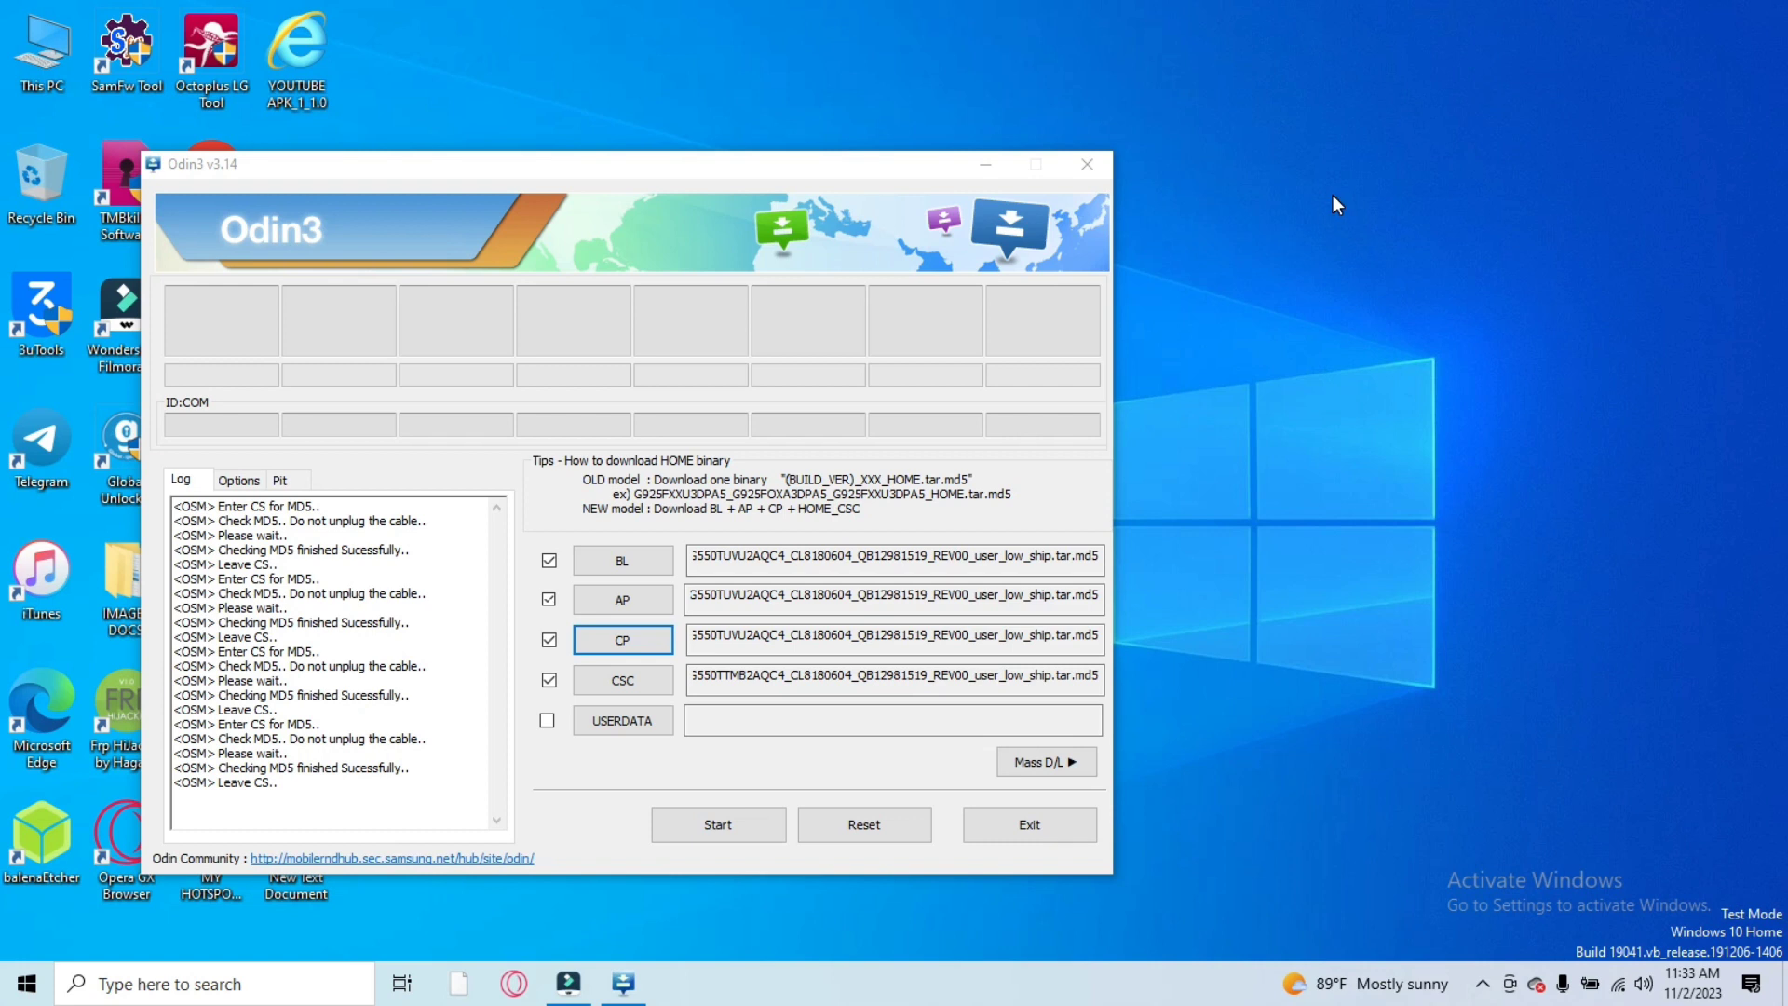
pyautogui.rightClick(1299, 132)
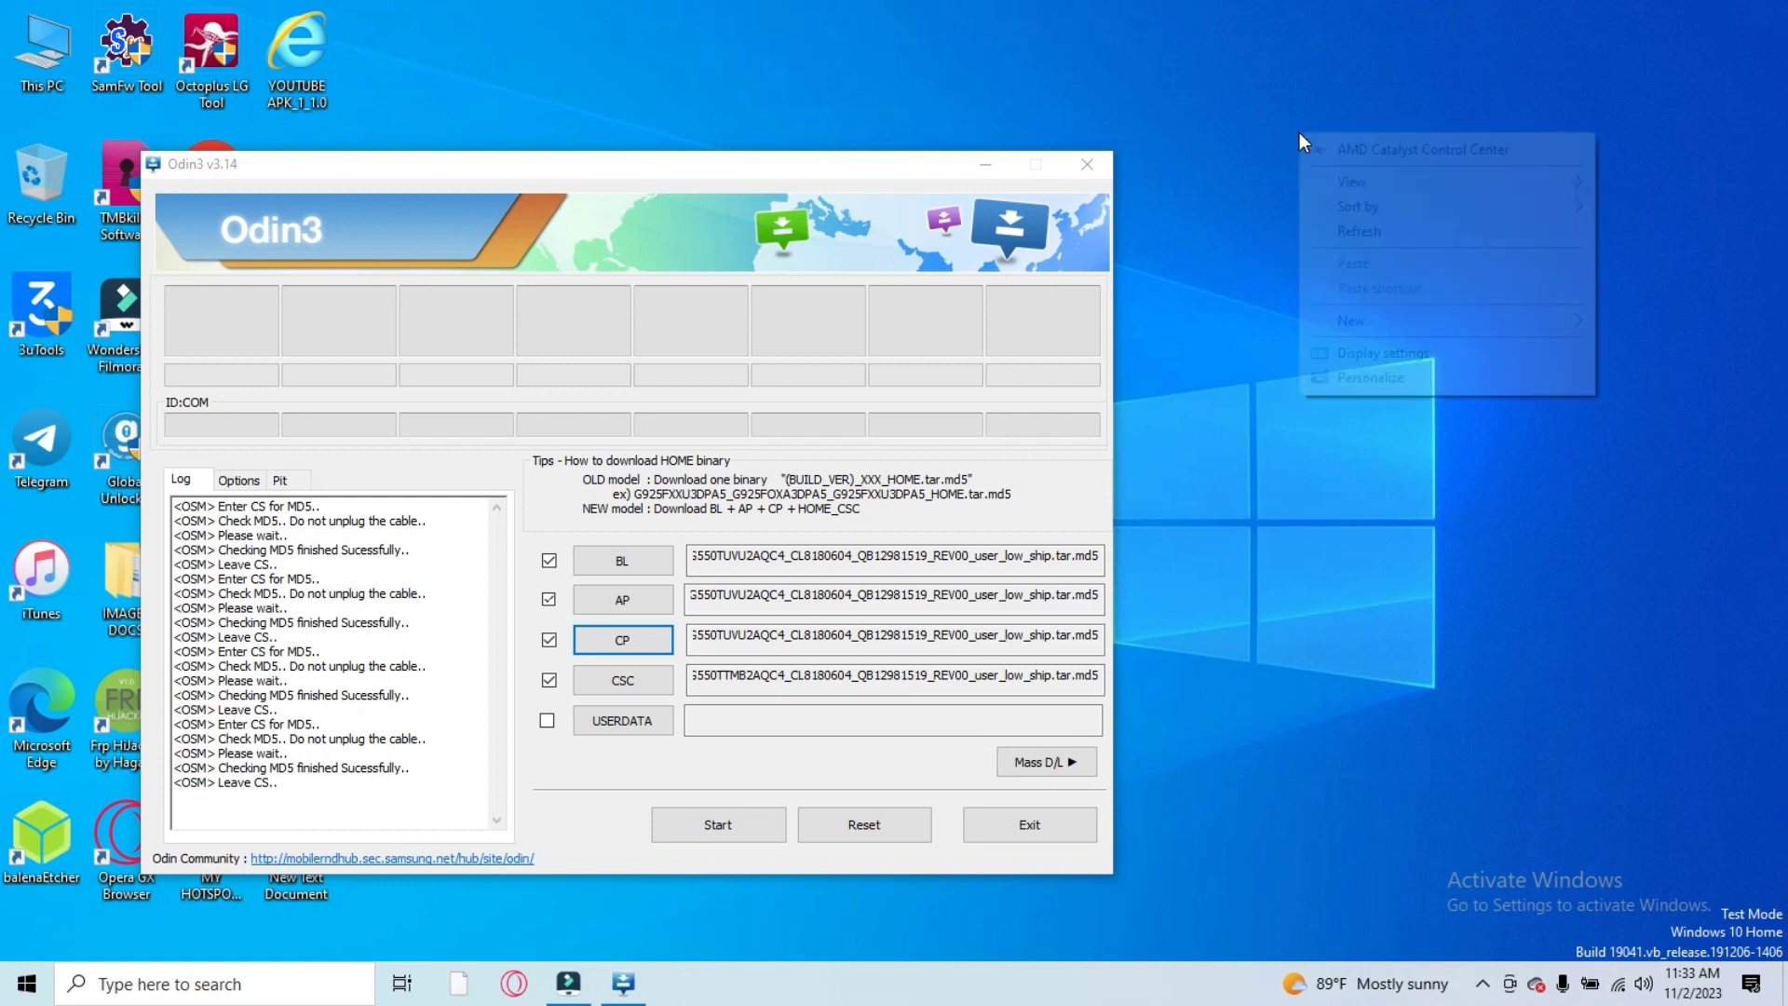
pyautogui.click(1364, 234)
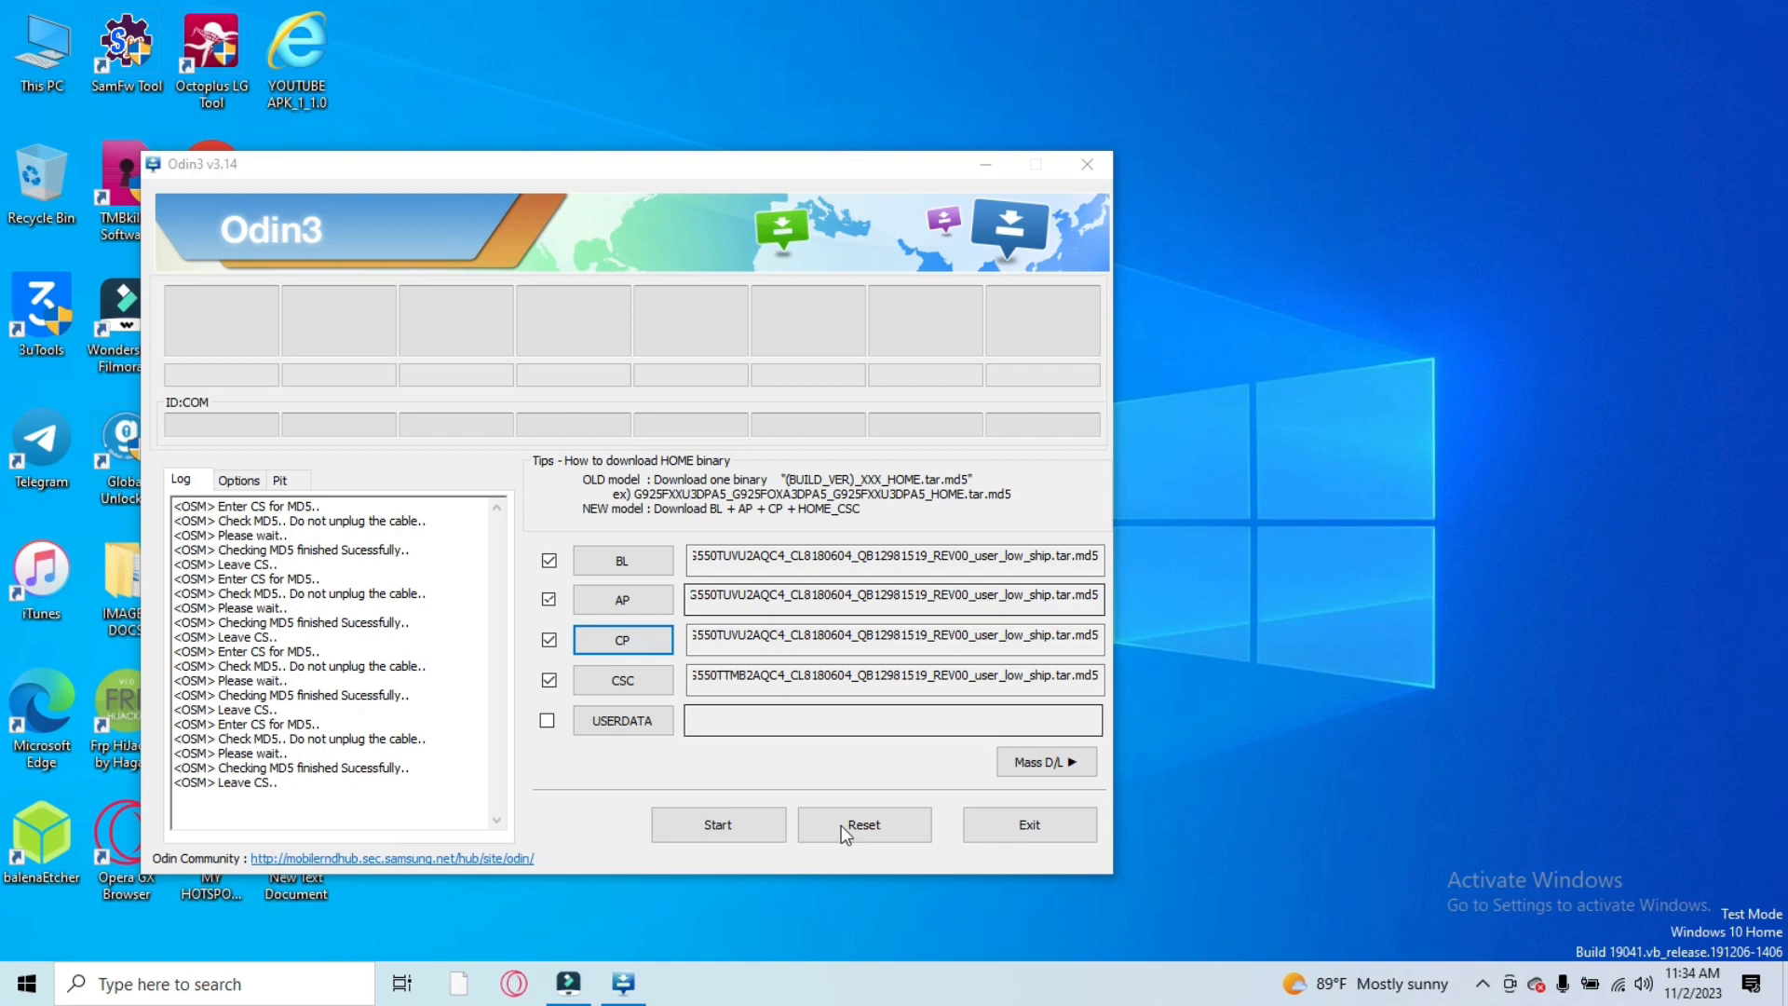
# Start flashing the loaded BL, AP, CP and CSC firmware files to the connected phone
pyautogui.click(704, 831)
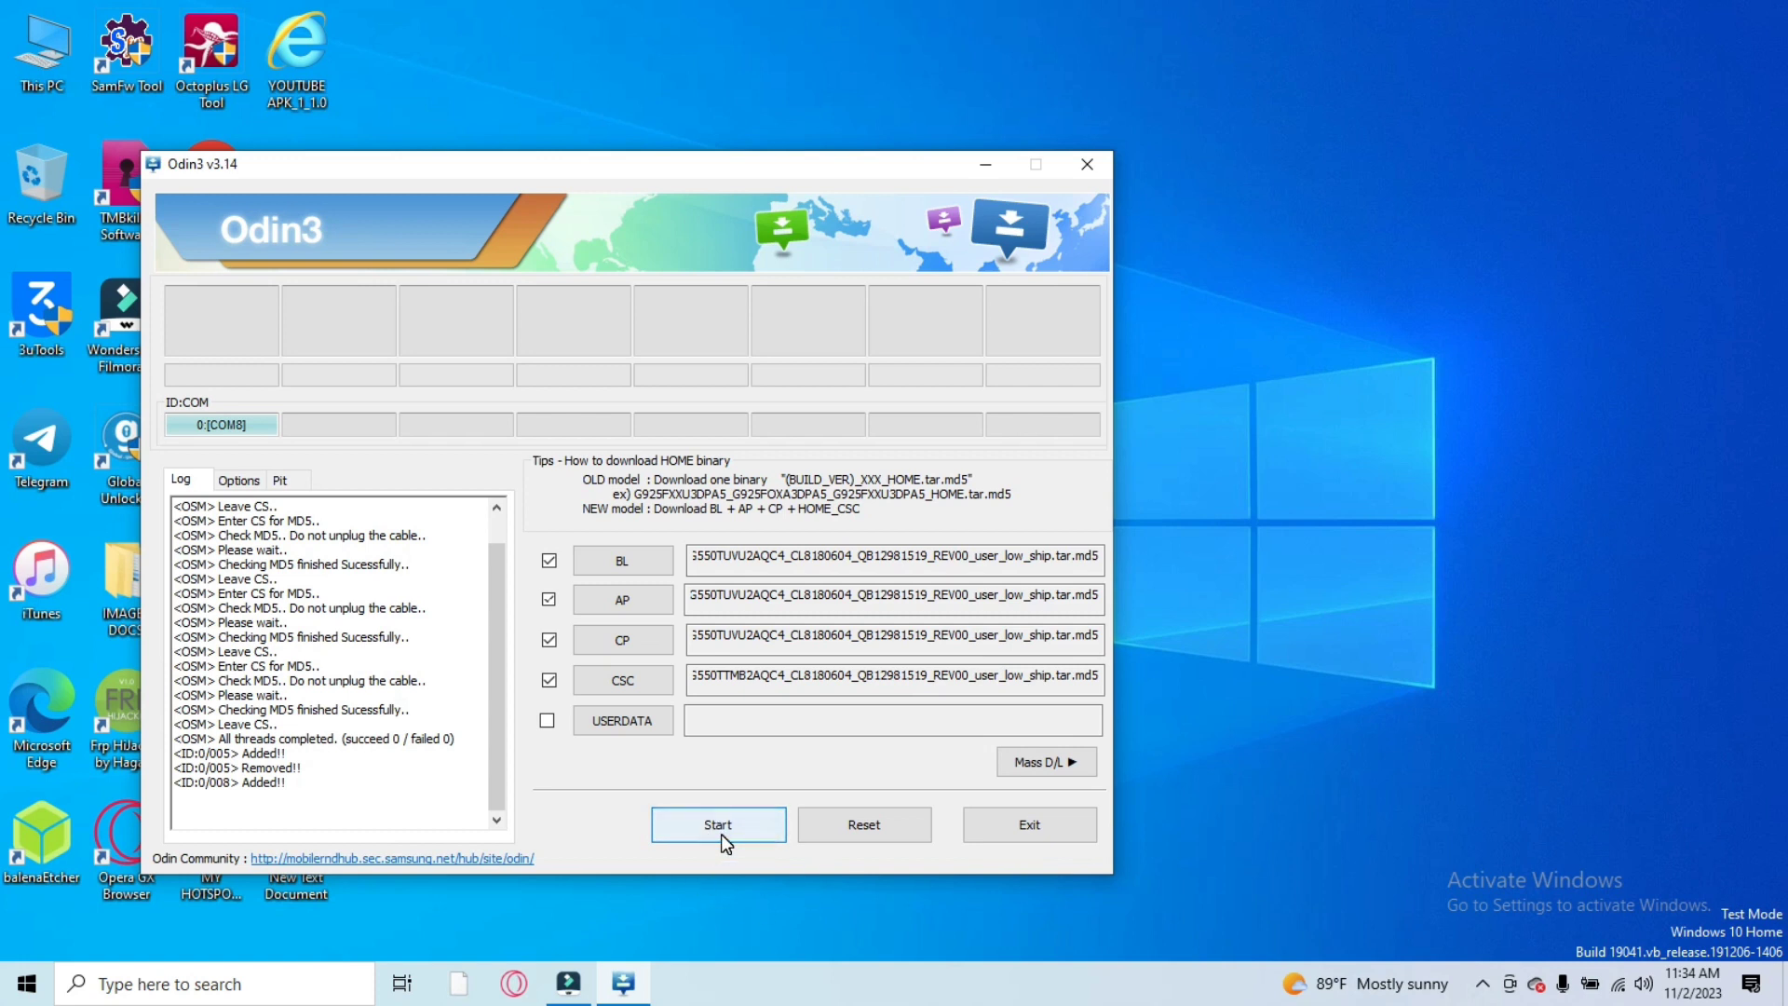
pyautogui.click(722, 836)
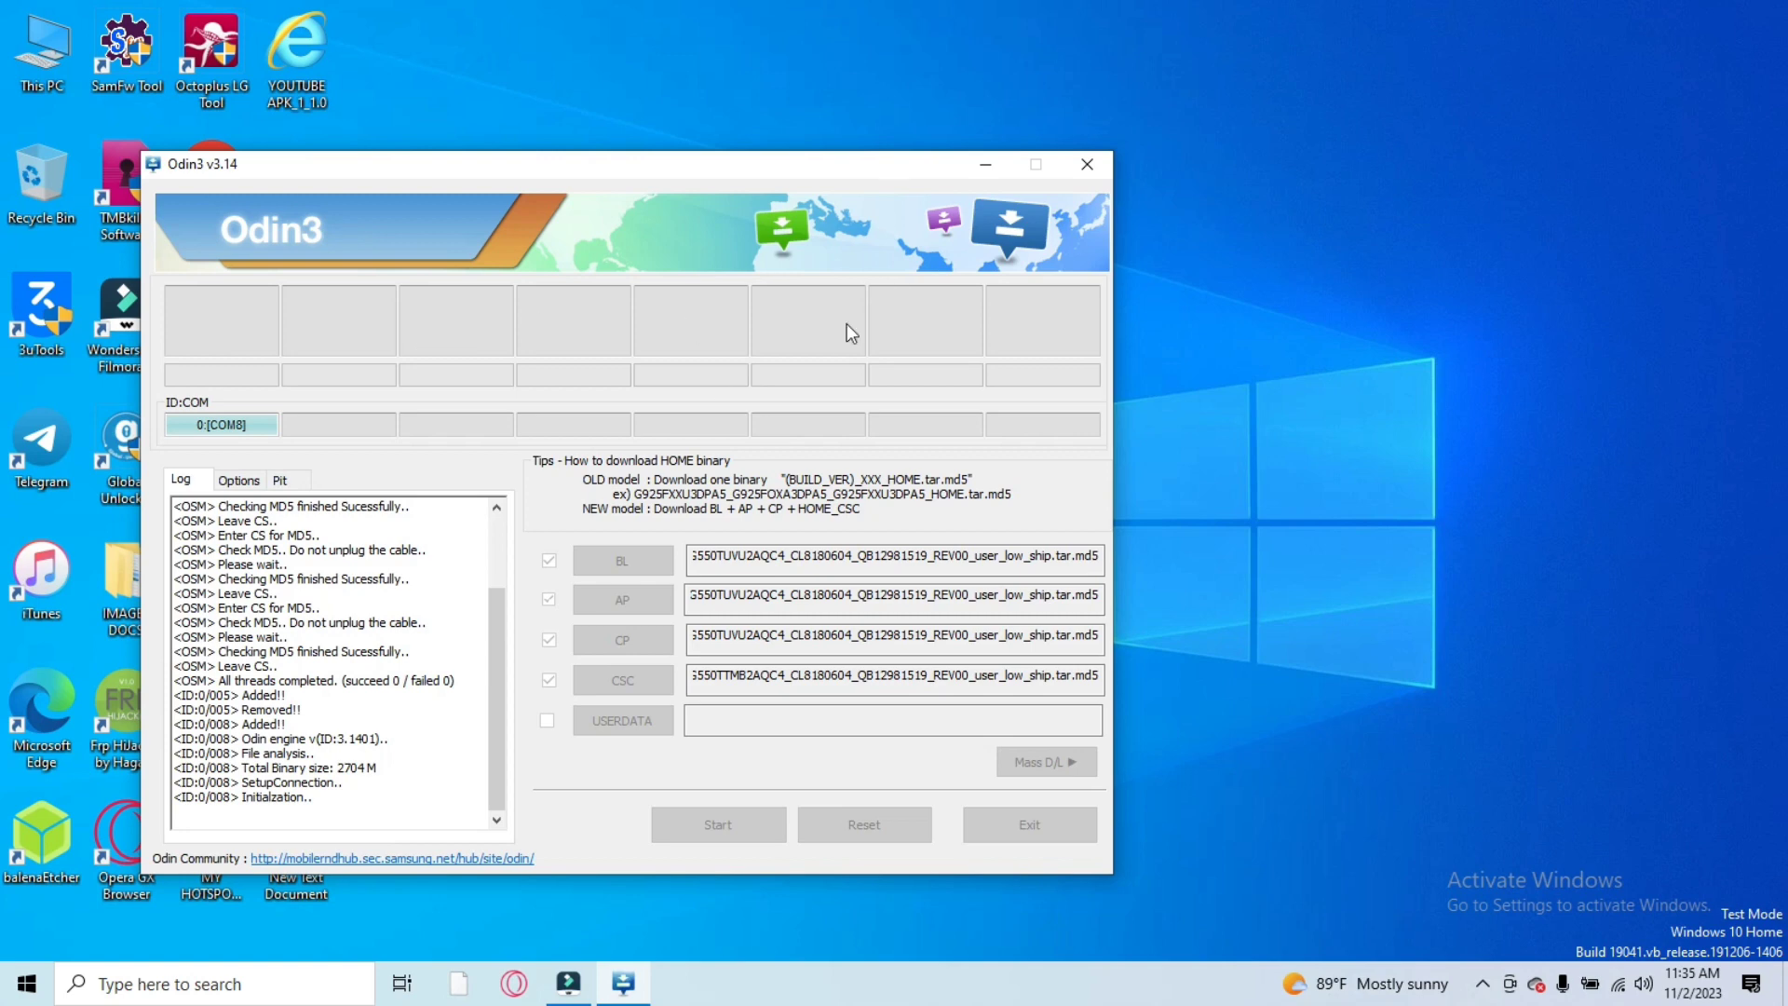
# Minimize the Odin3 window, refresh the desktop and launch SamFw Tool
pyautogui.click(972, 175)
pyautogui.rightClick(637, 101)
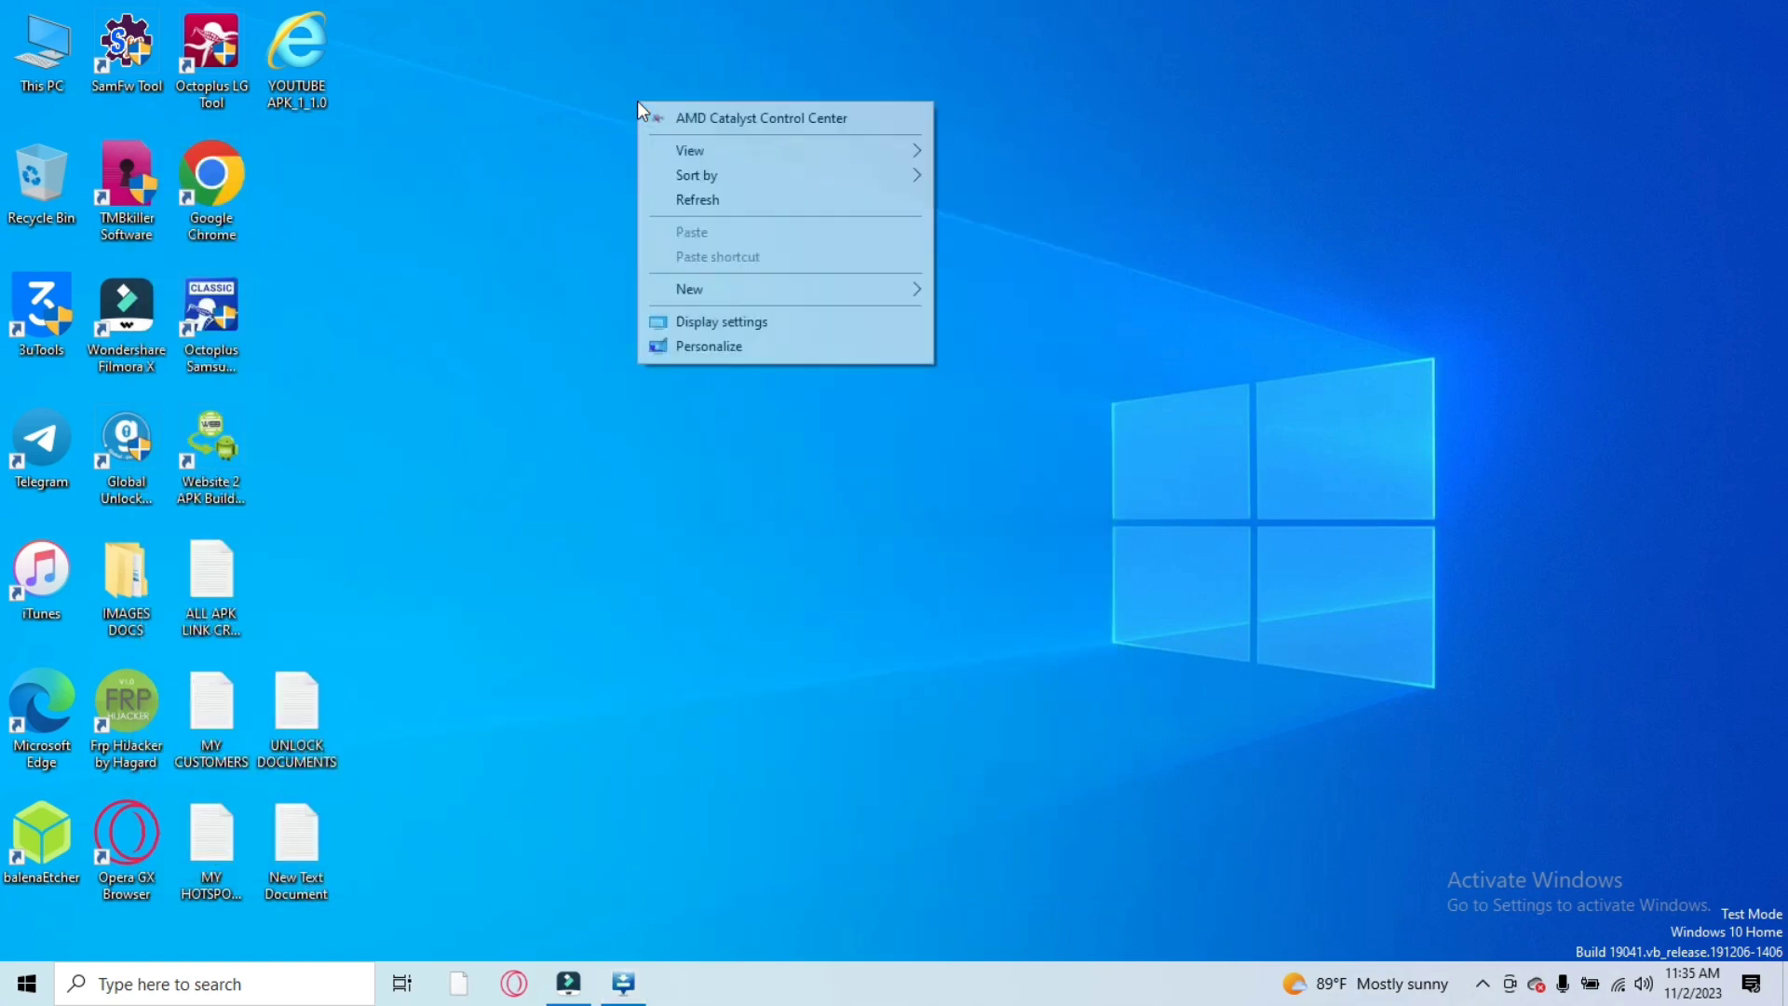
pyautogui.click(682, 205)
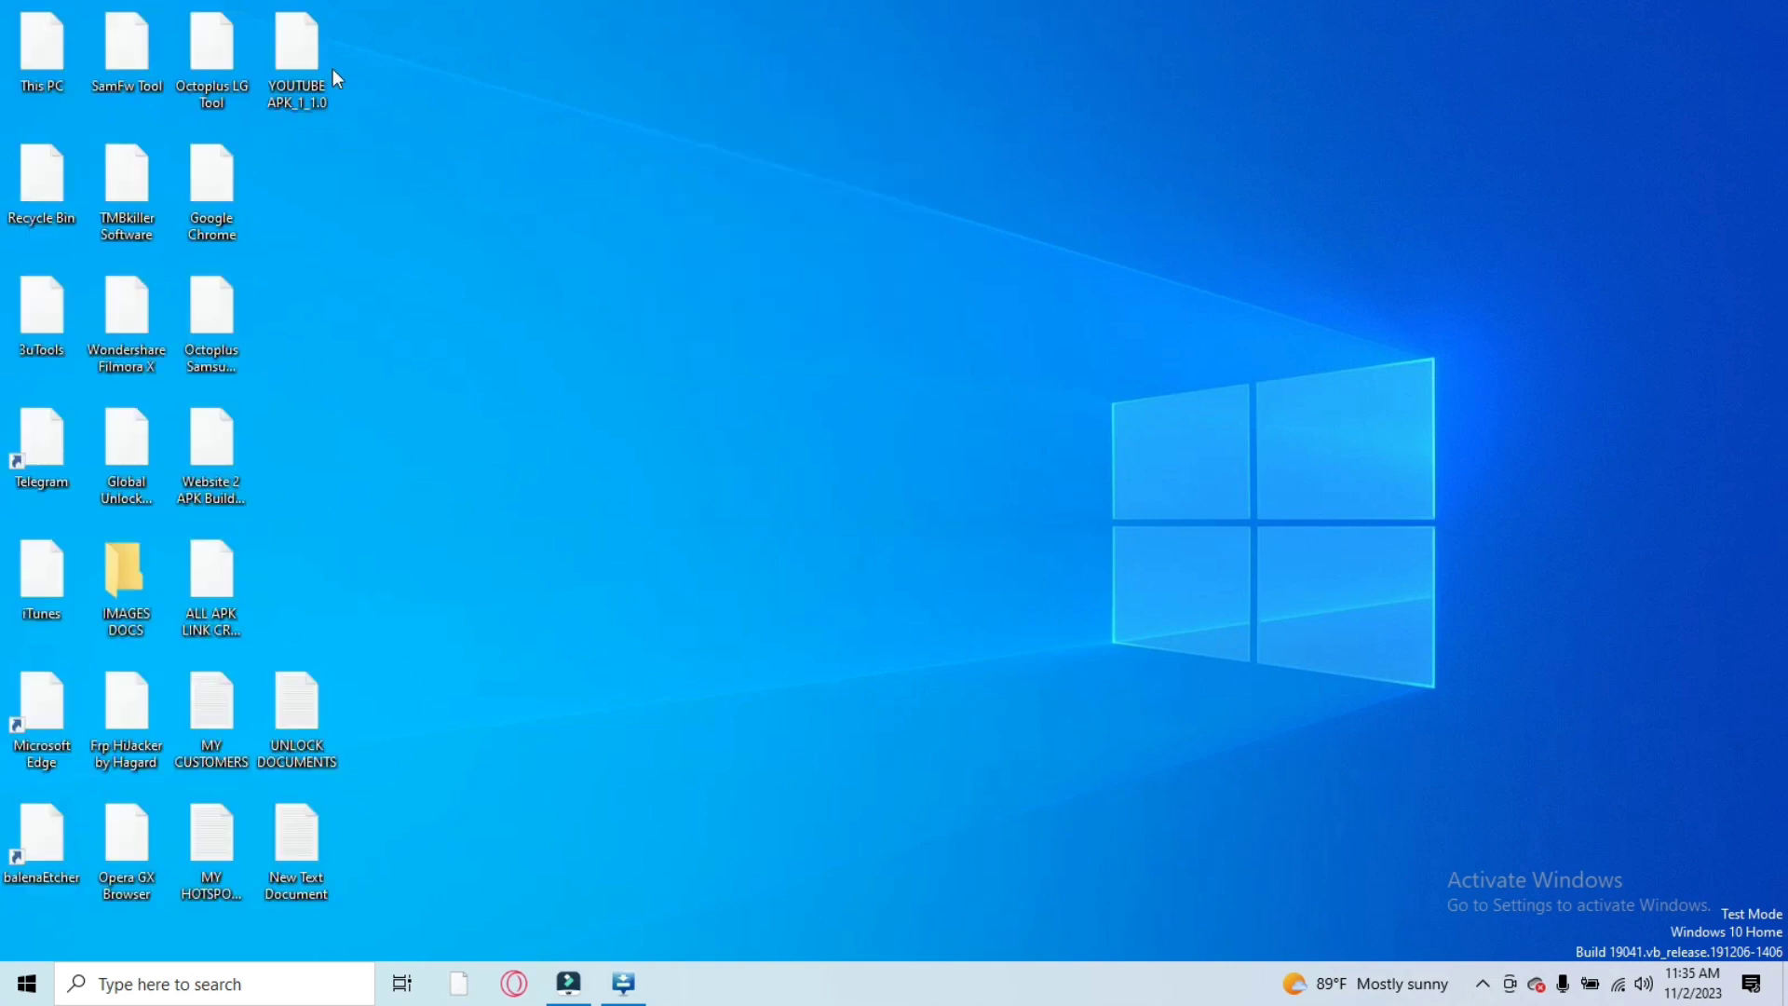
pyautogui.doubleClick(163, 67)
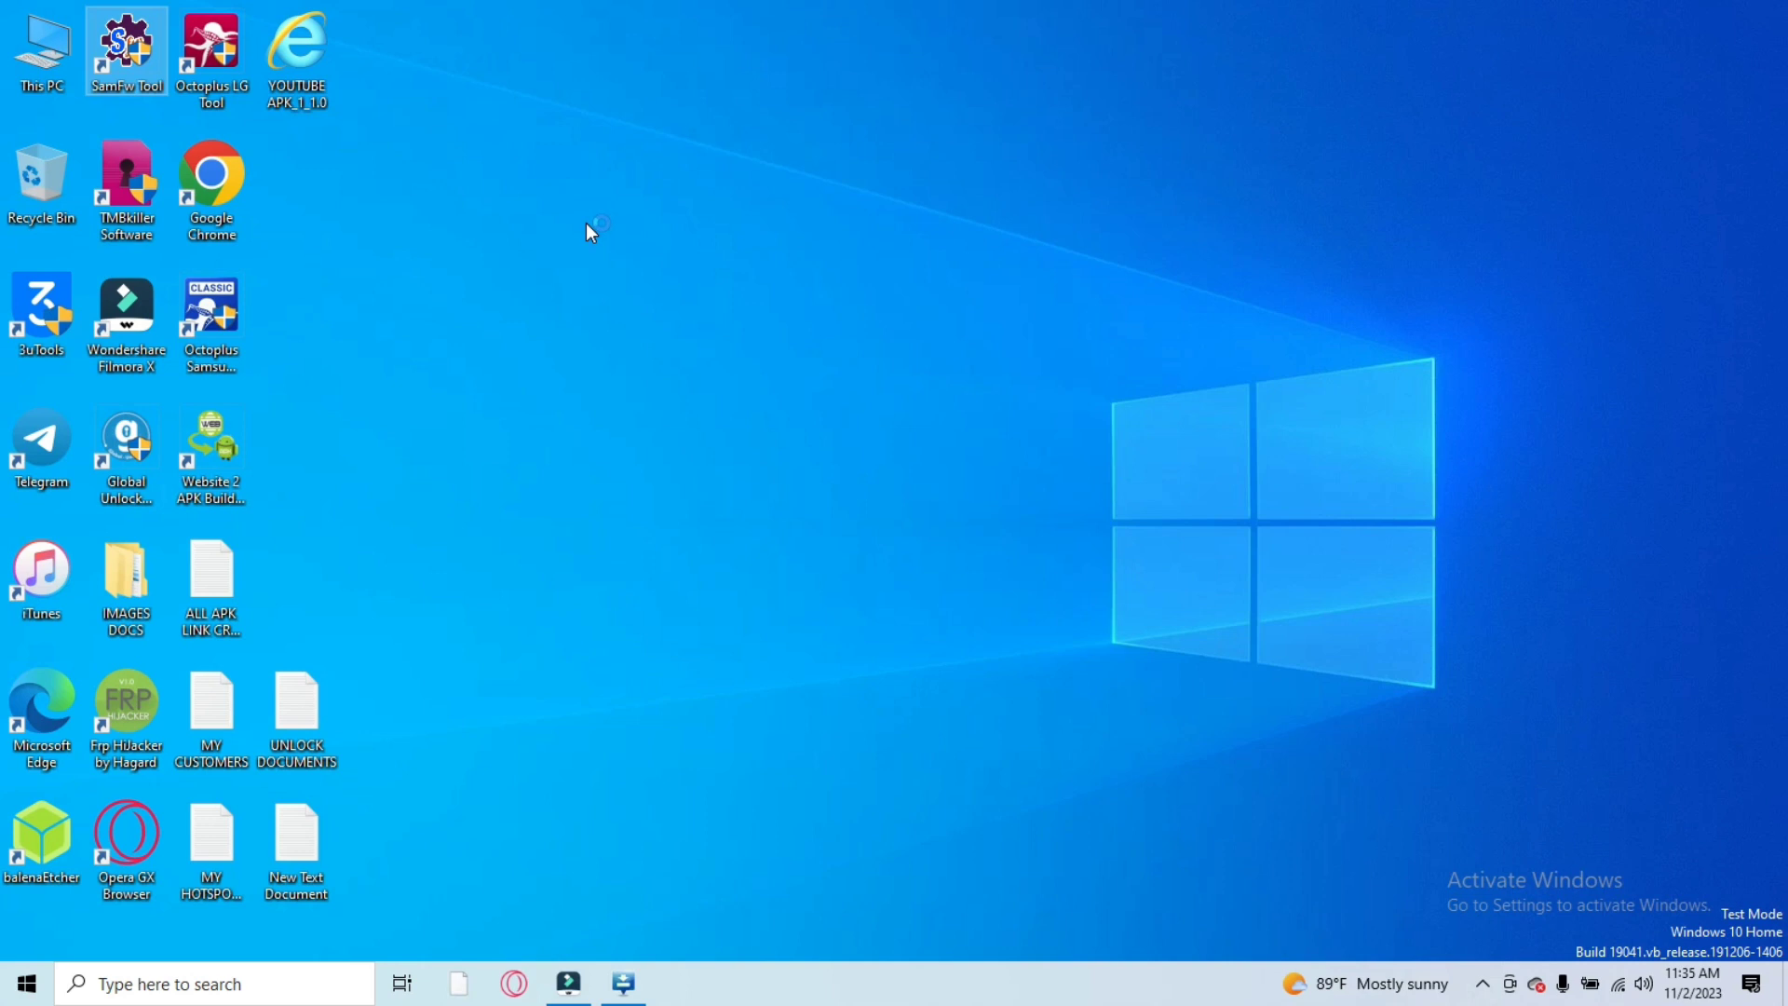
pyautogui.rightClick(587, 225)
pyautogui.click(634, 326)
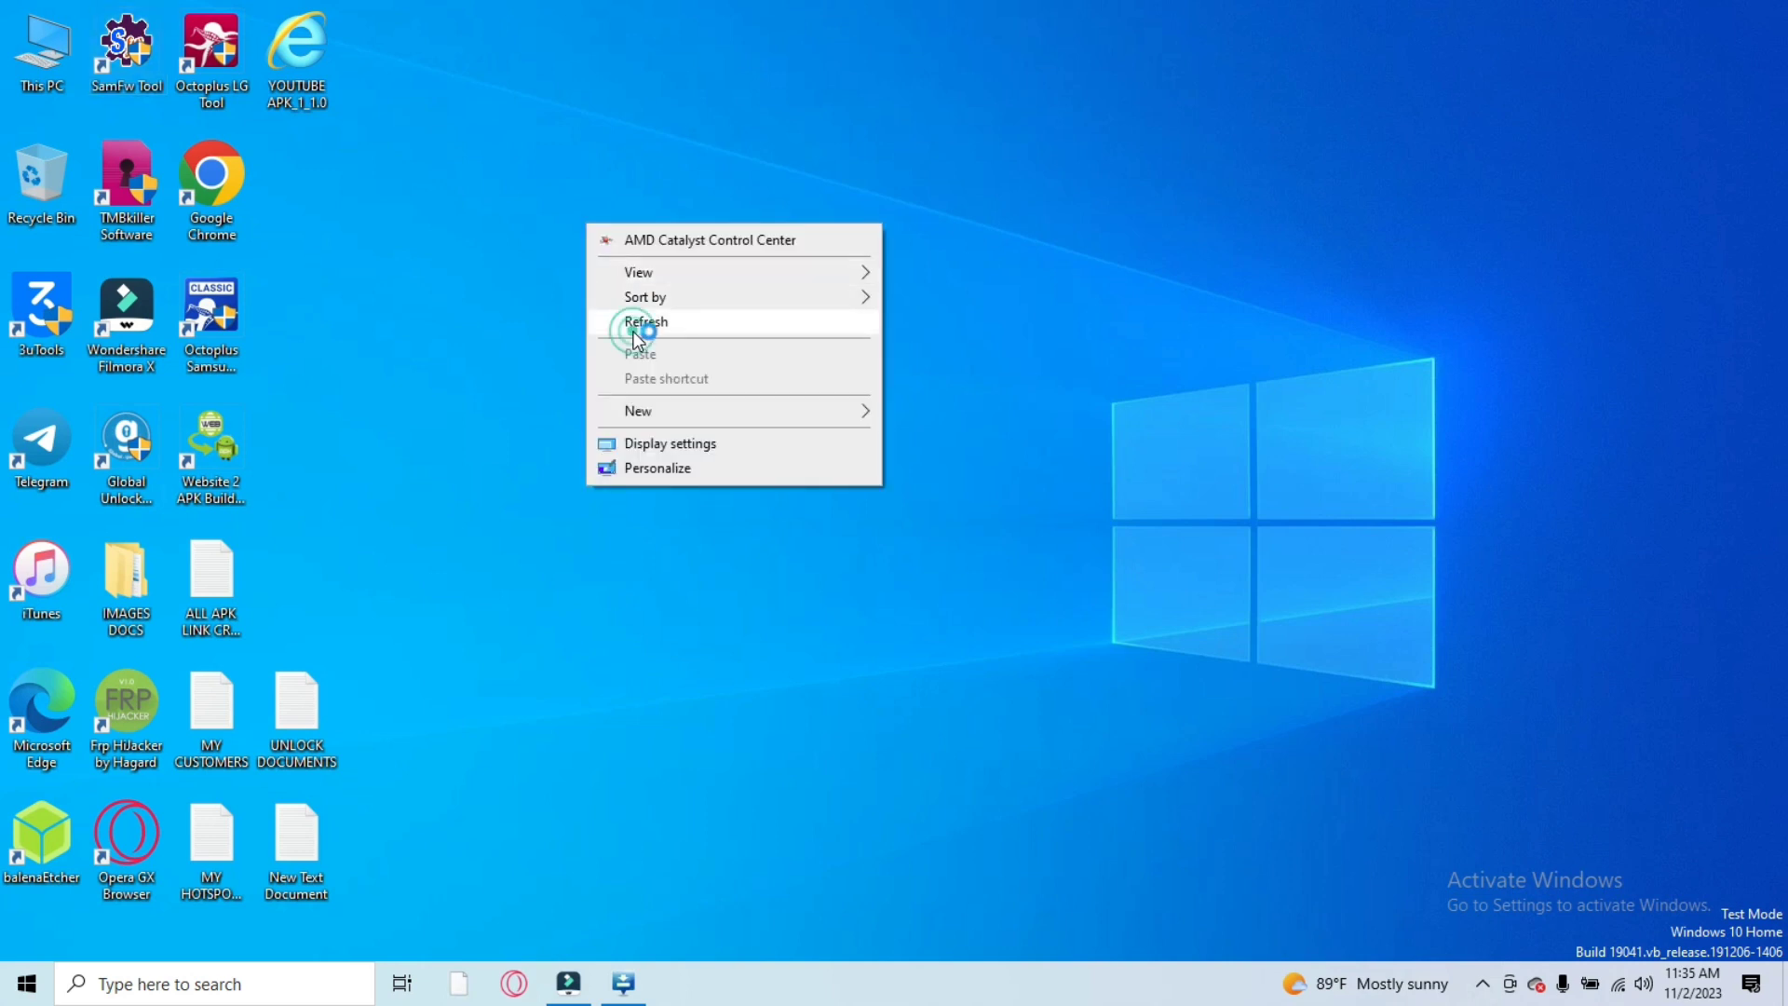
pyautogui.rightClick(634, 332)
pyautogui.click(689, 428)
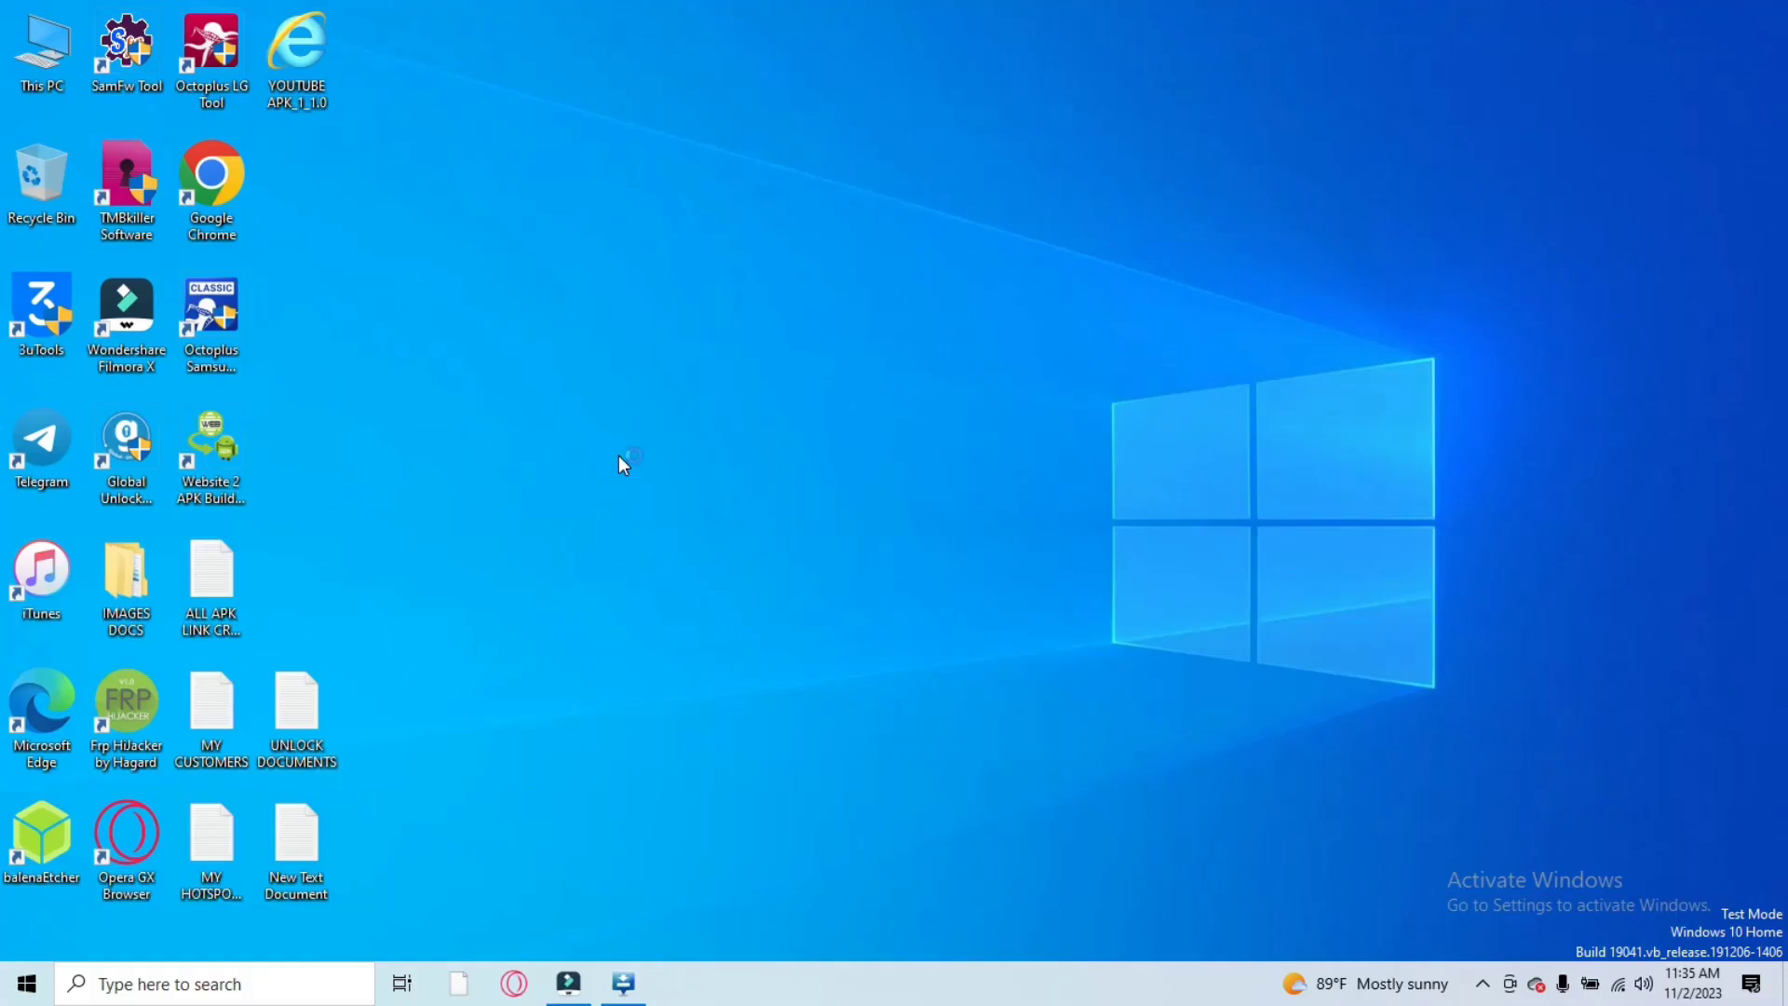
pyautogui.rightClick(619, 456)
pyautogui.click(668, 561)
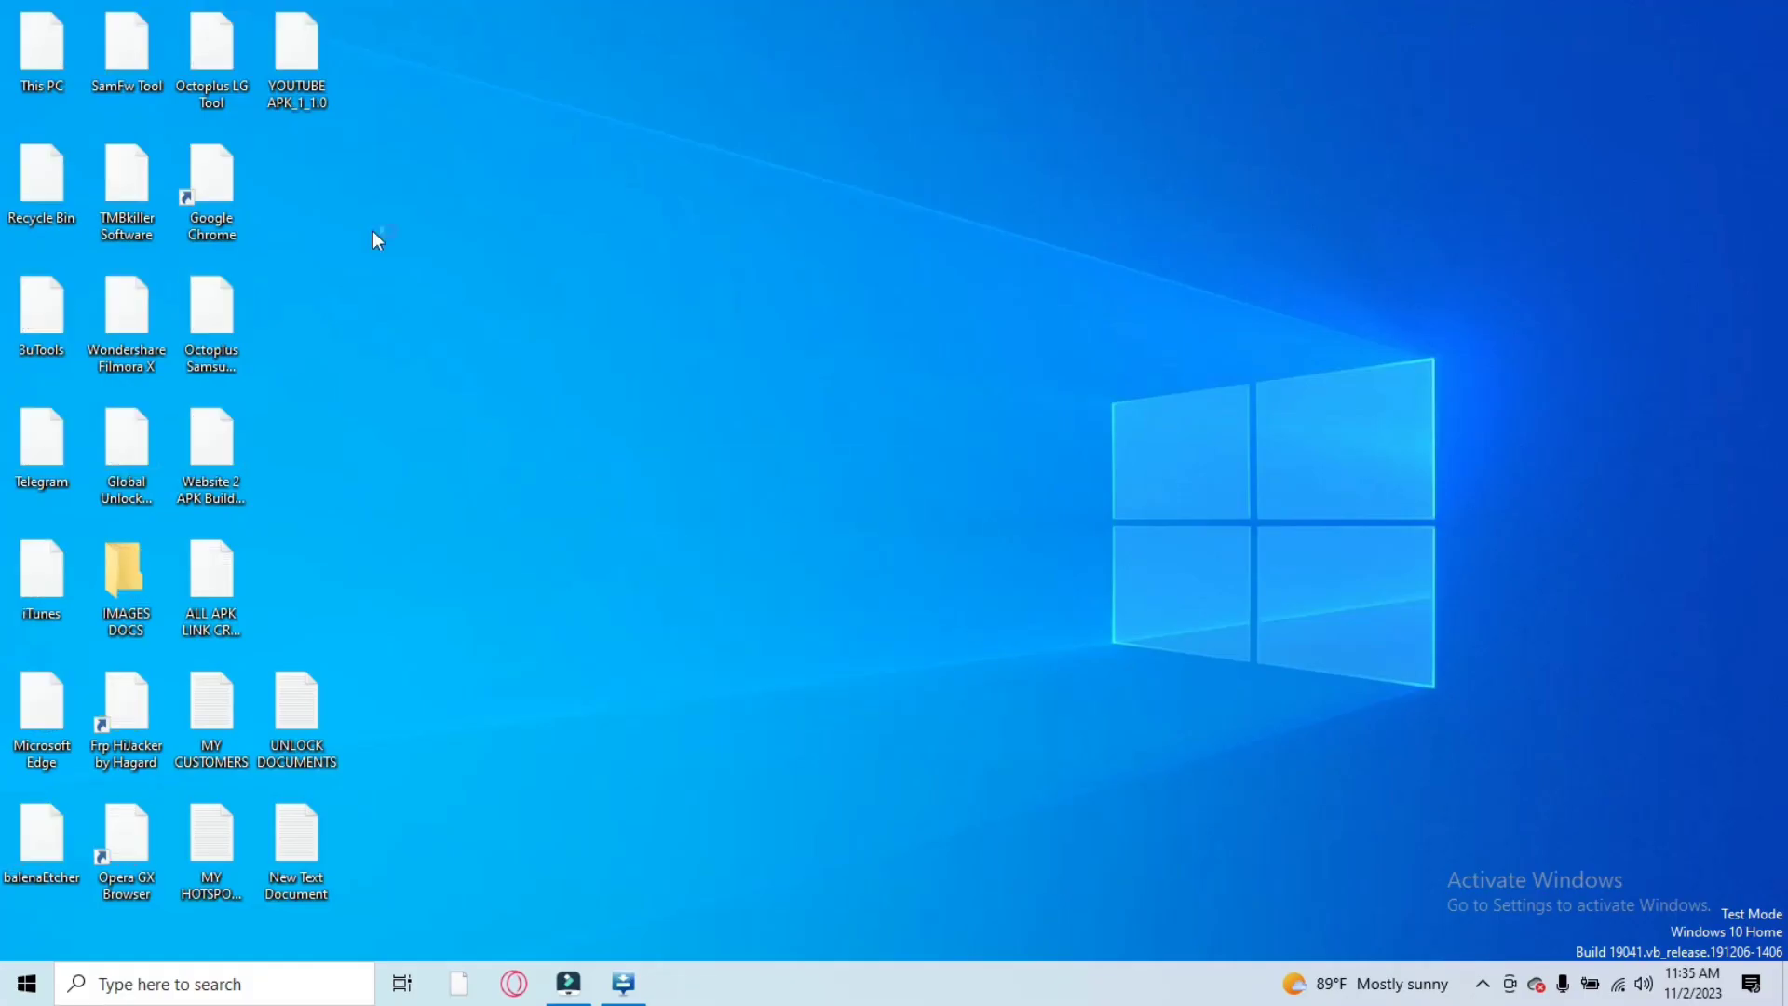
pyautogui.rightClick(366, 221)
pyautogui.click(412, 317)
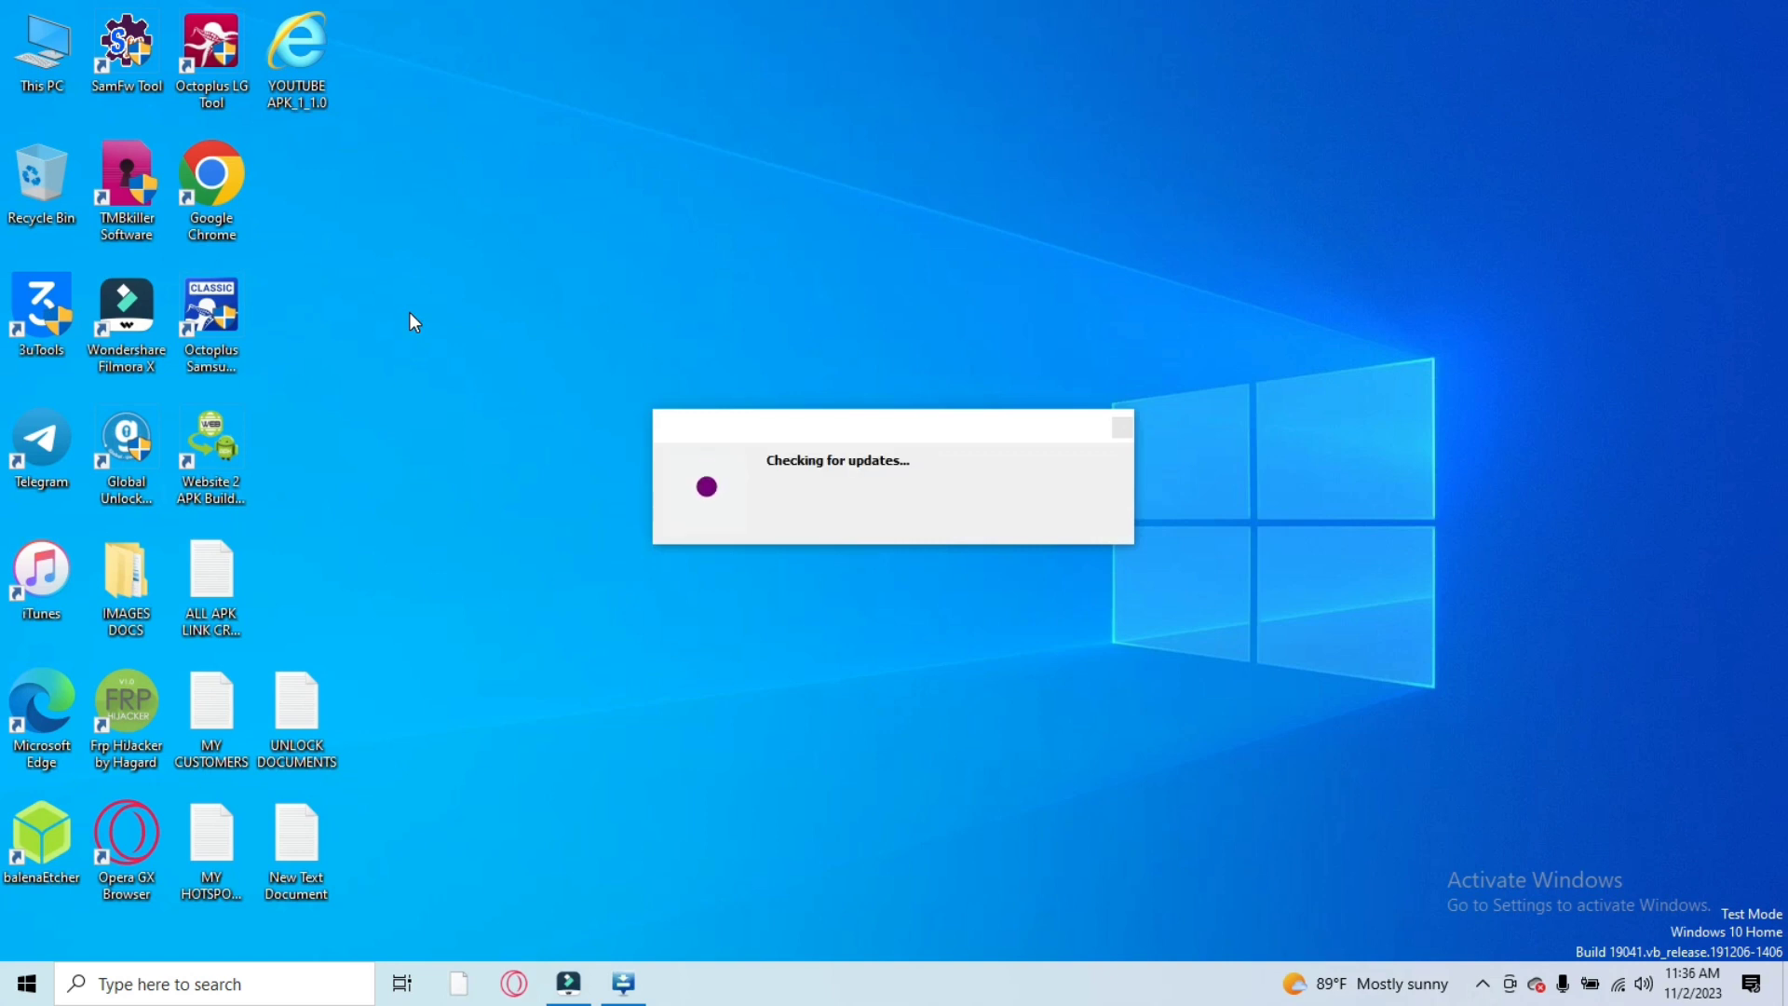
pyautogui.rightClick(411, 314)
pyautogui.click(470, 412)
# Bring Odin3 back up to check the flashing log, and minimize it again
pyautogui.click(622, 987)
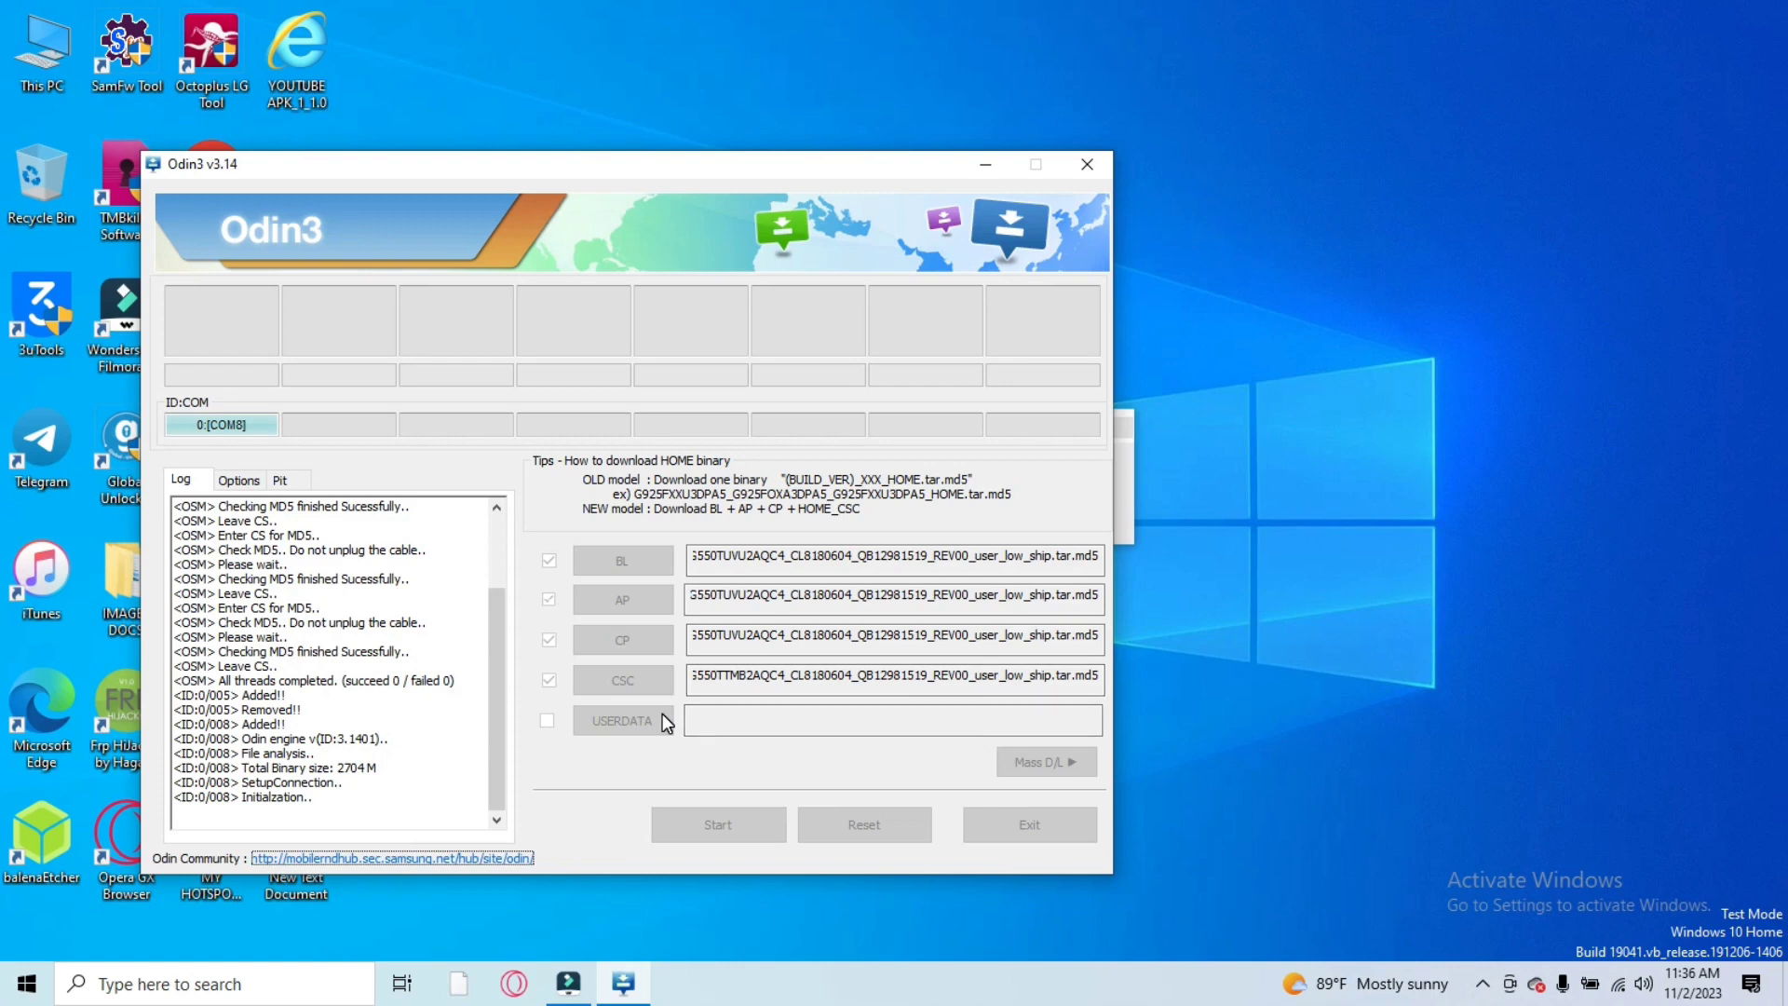
pyautogui.click(983, 167)
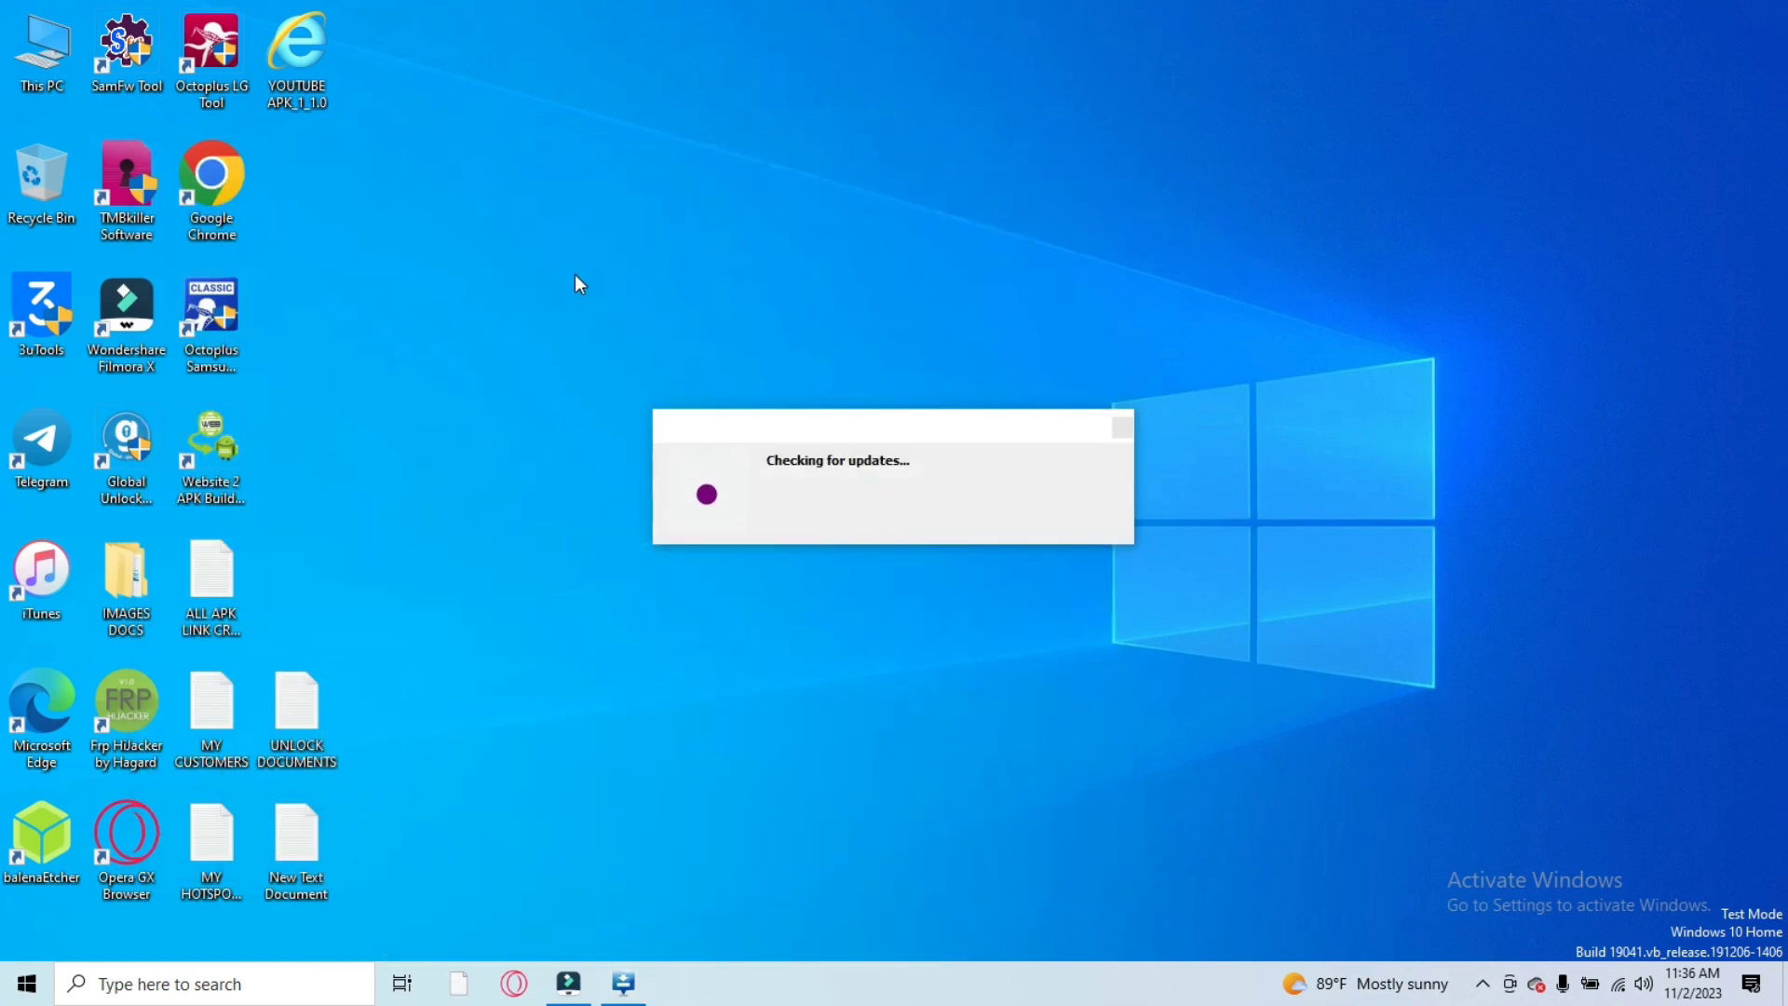
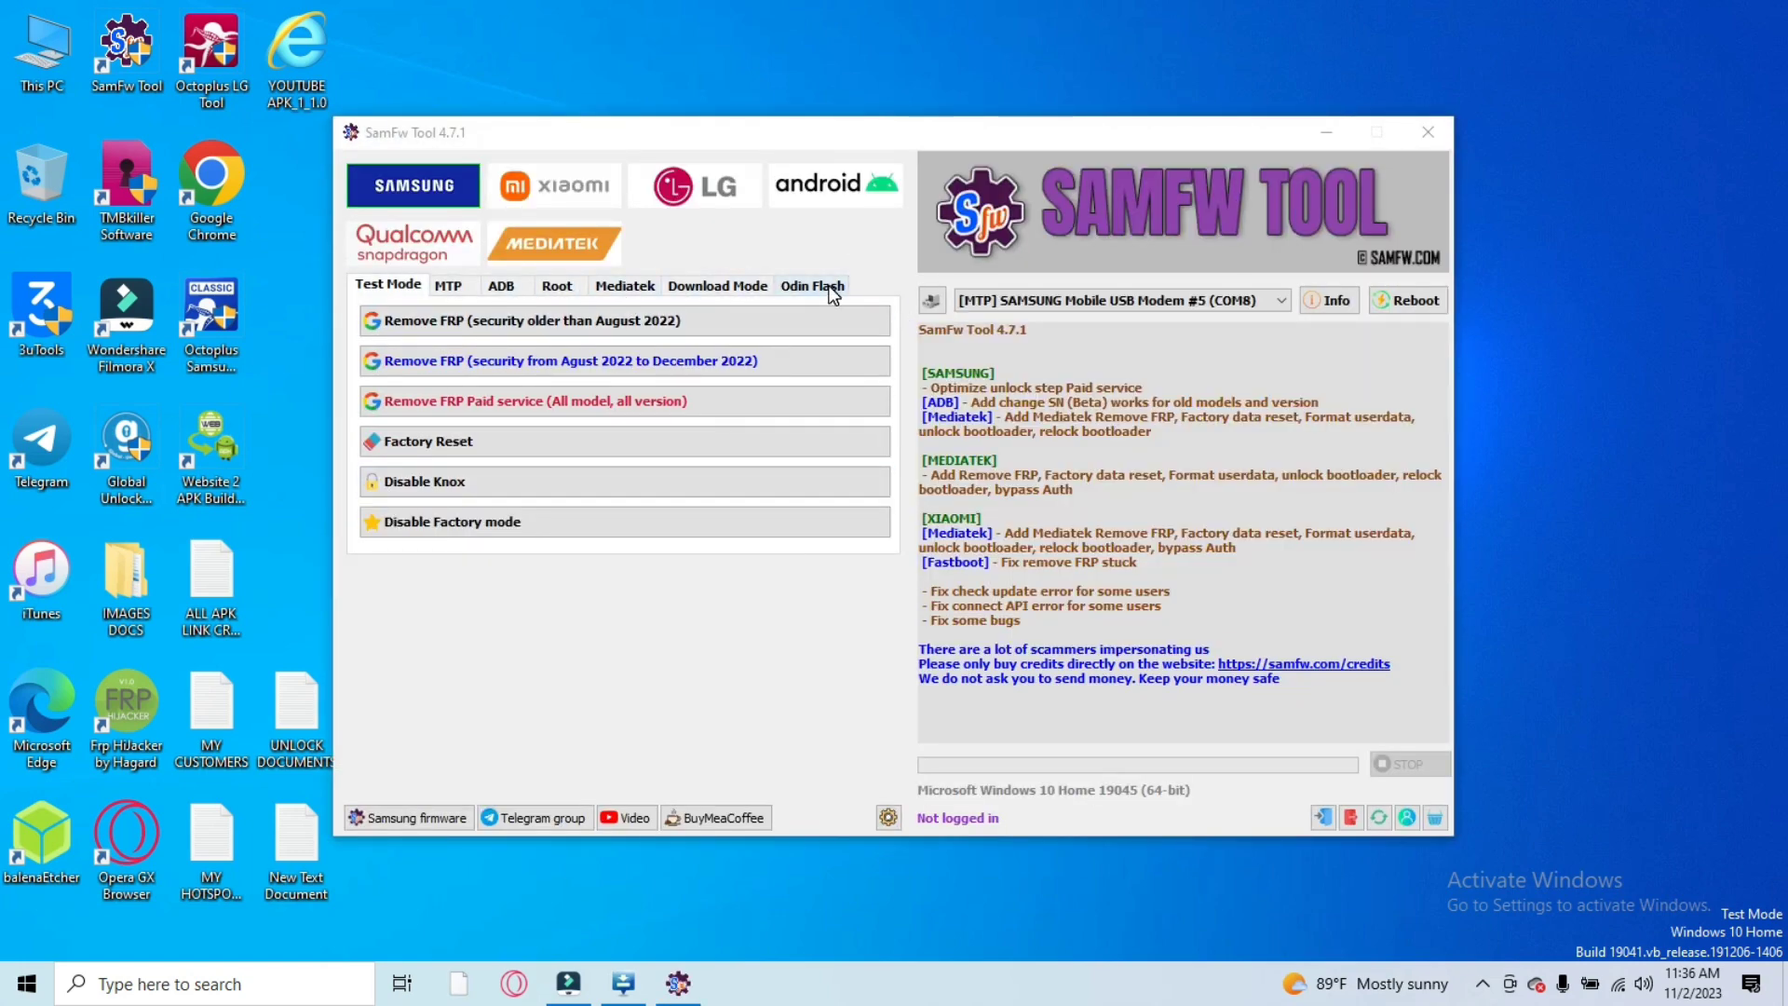
# In SamFw Tool's Odin Flash section, load the BL_G550TUVU2AQC4 file into the BL slot and the AP_G550TUVU2AQC4 file into the AP slot
pyautogui.click(830, 289)
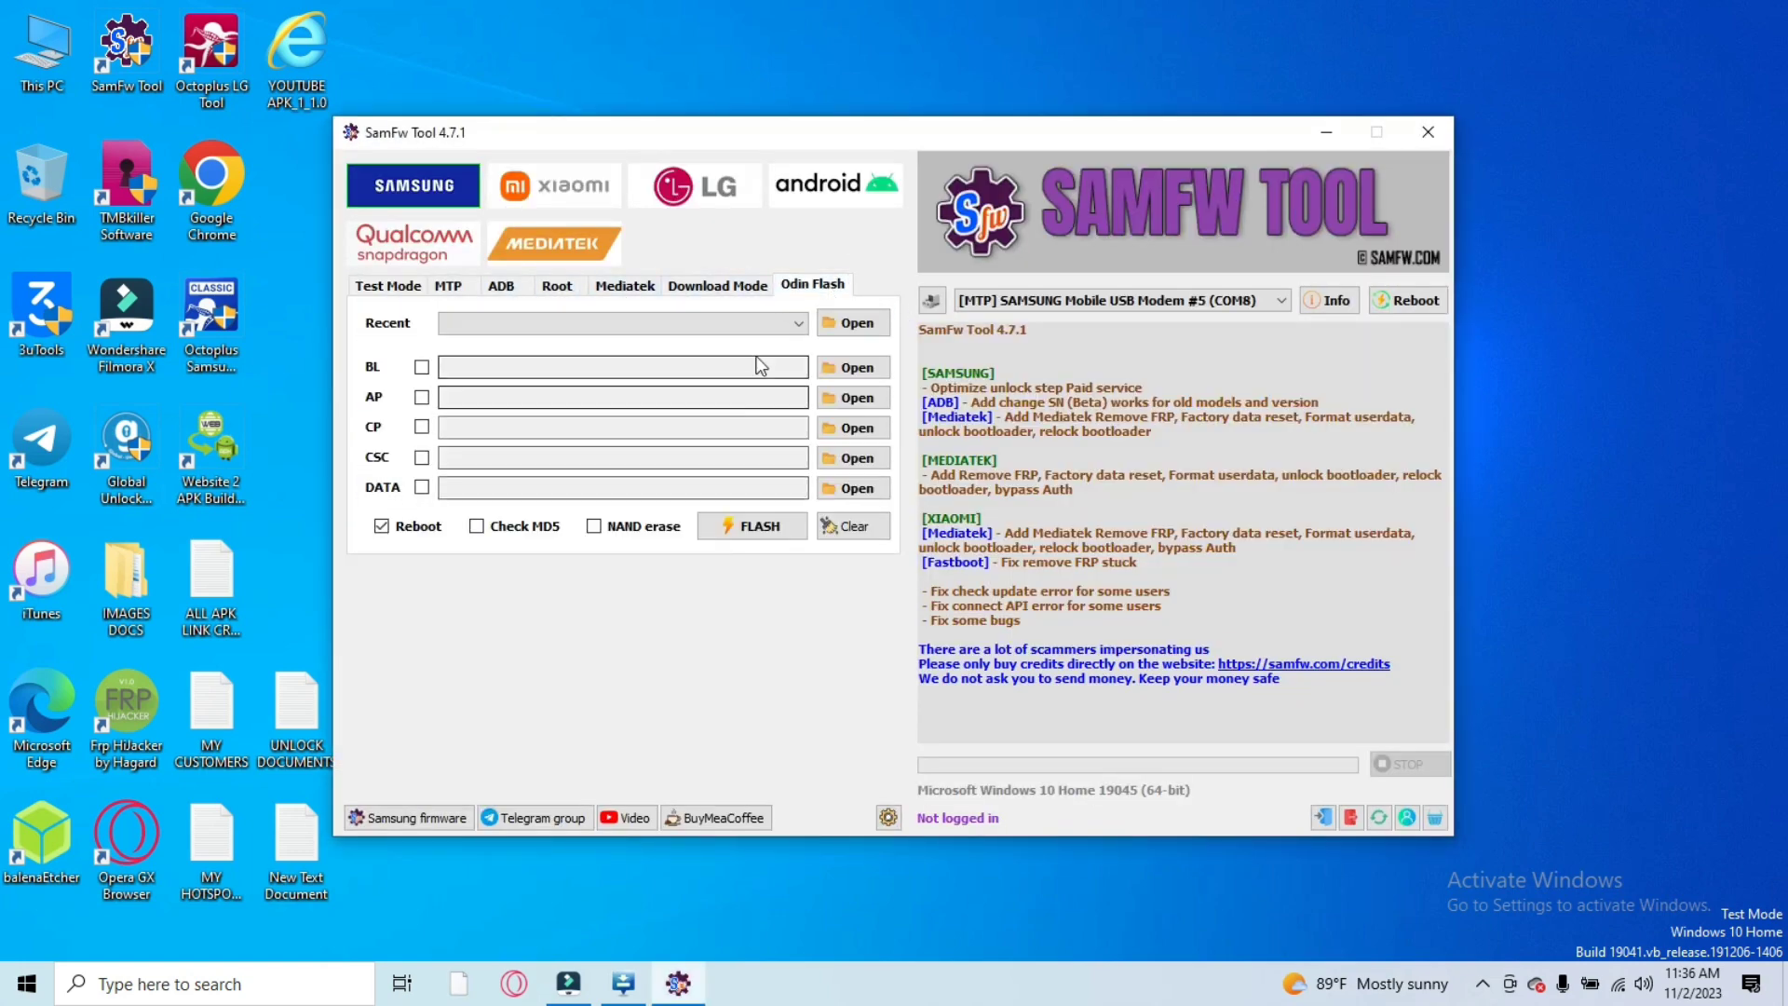
pyautogui.click(865, 369)
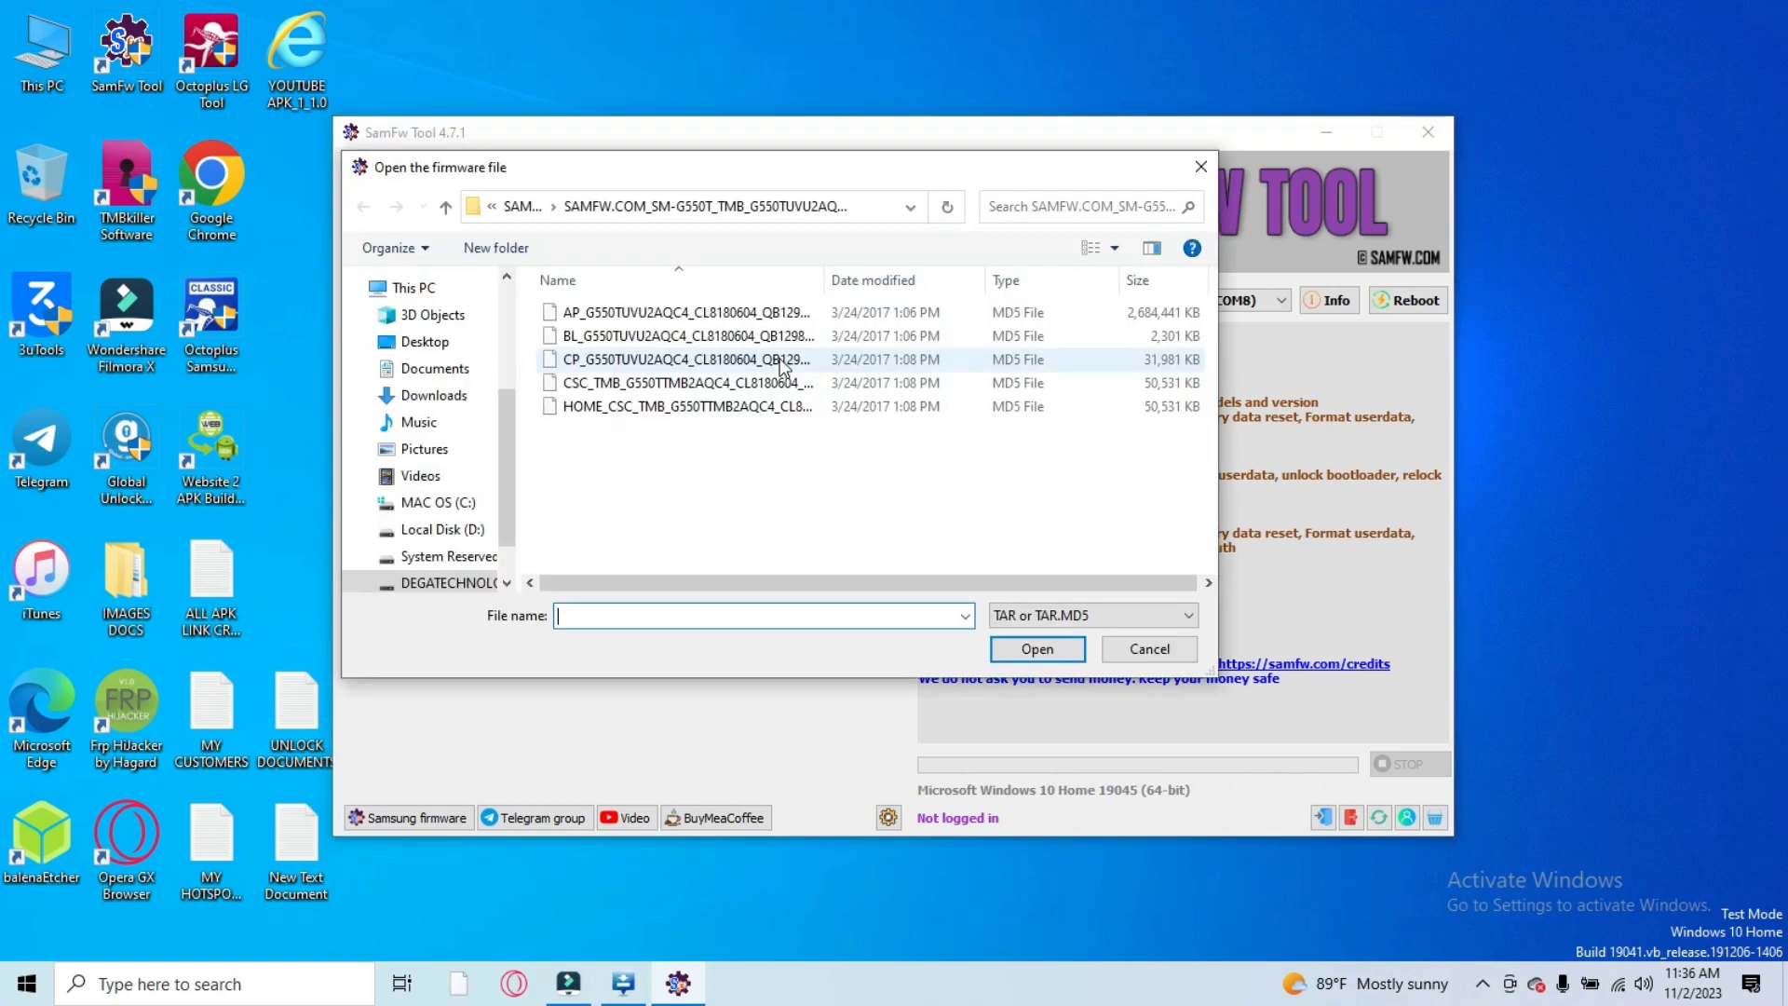
pyautogui.doubleClick(623, 335)
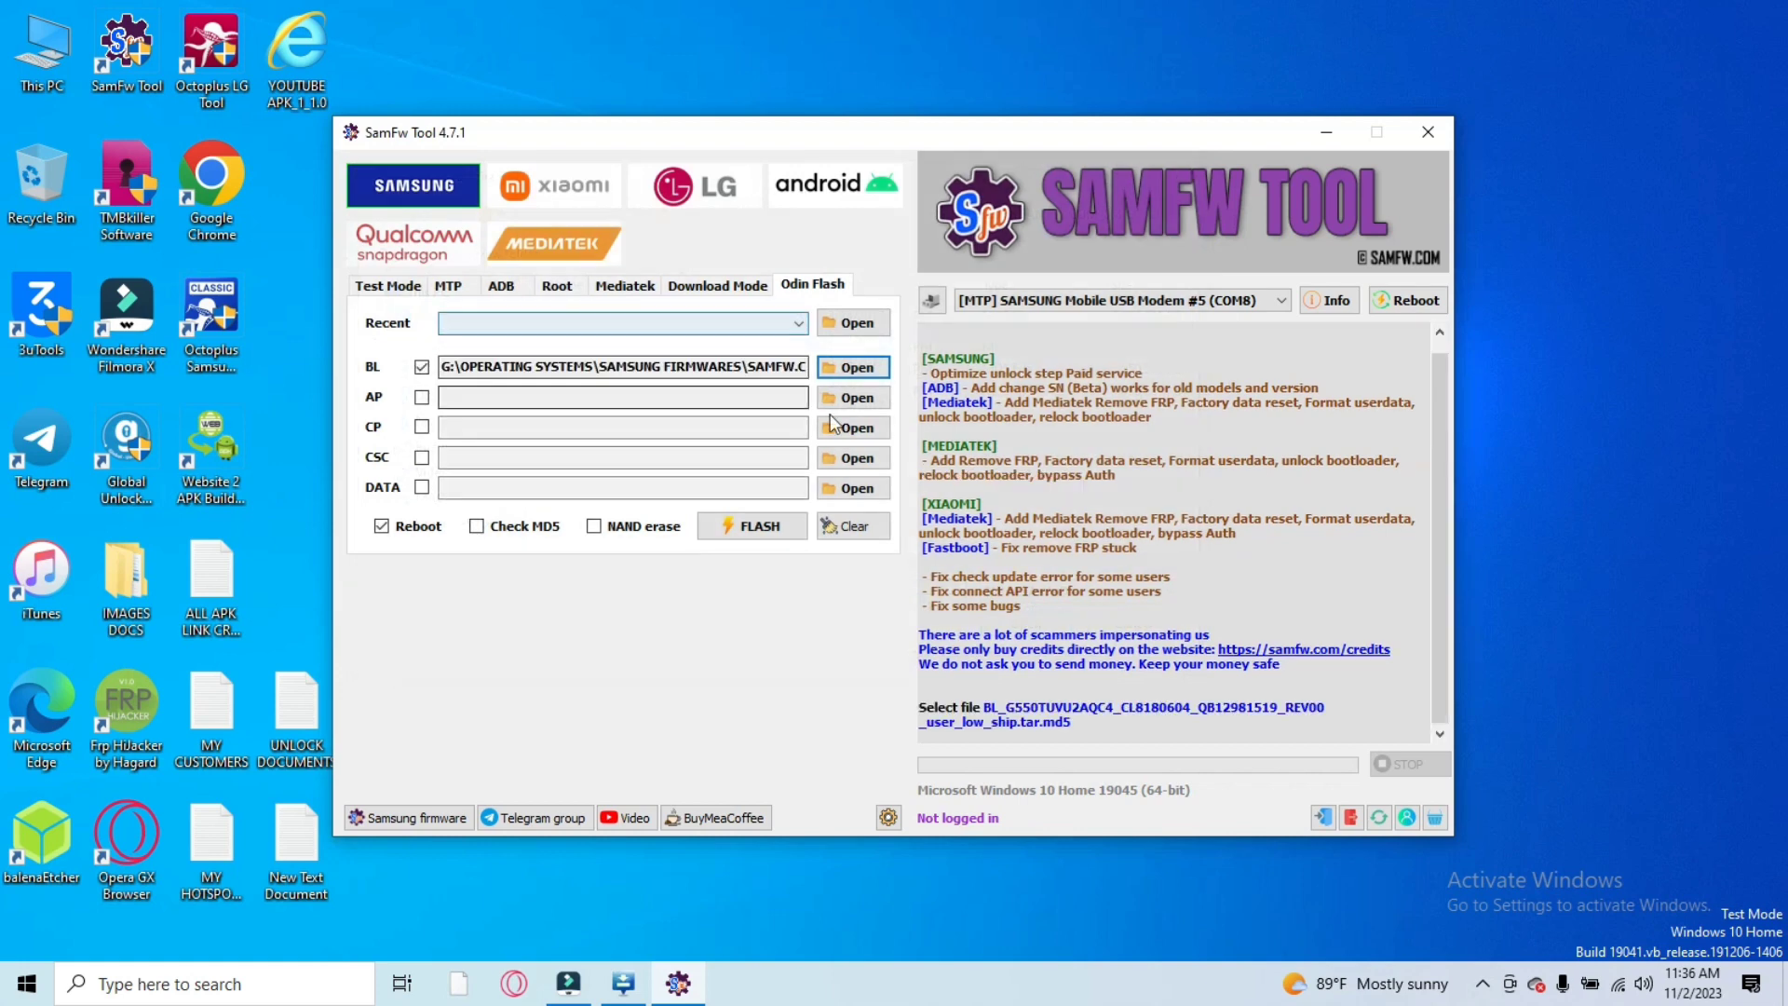
pyautogui.click(855, 403)
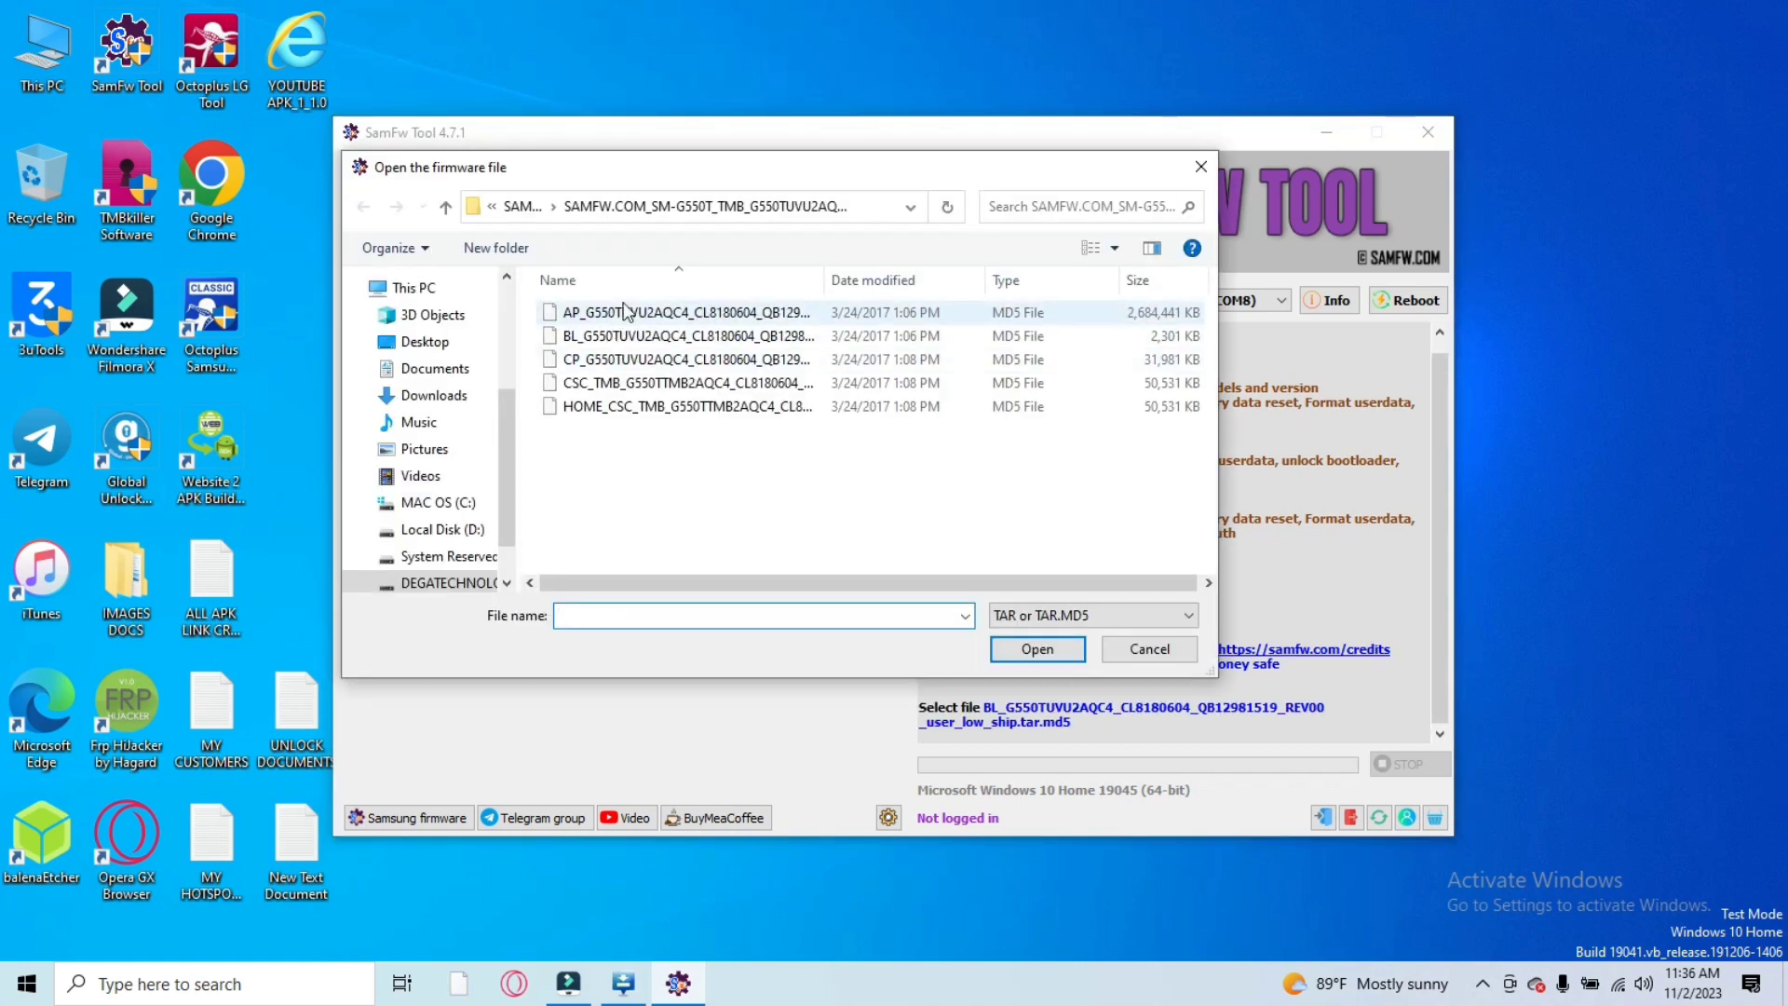
pyautogui.doubleClick(624, 312)
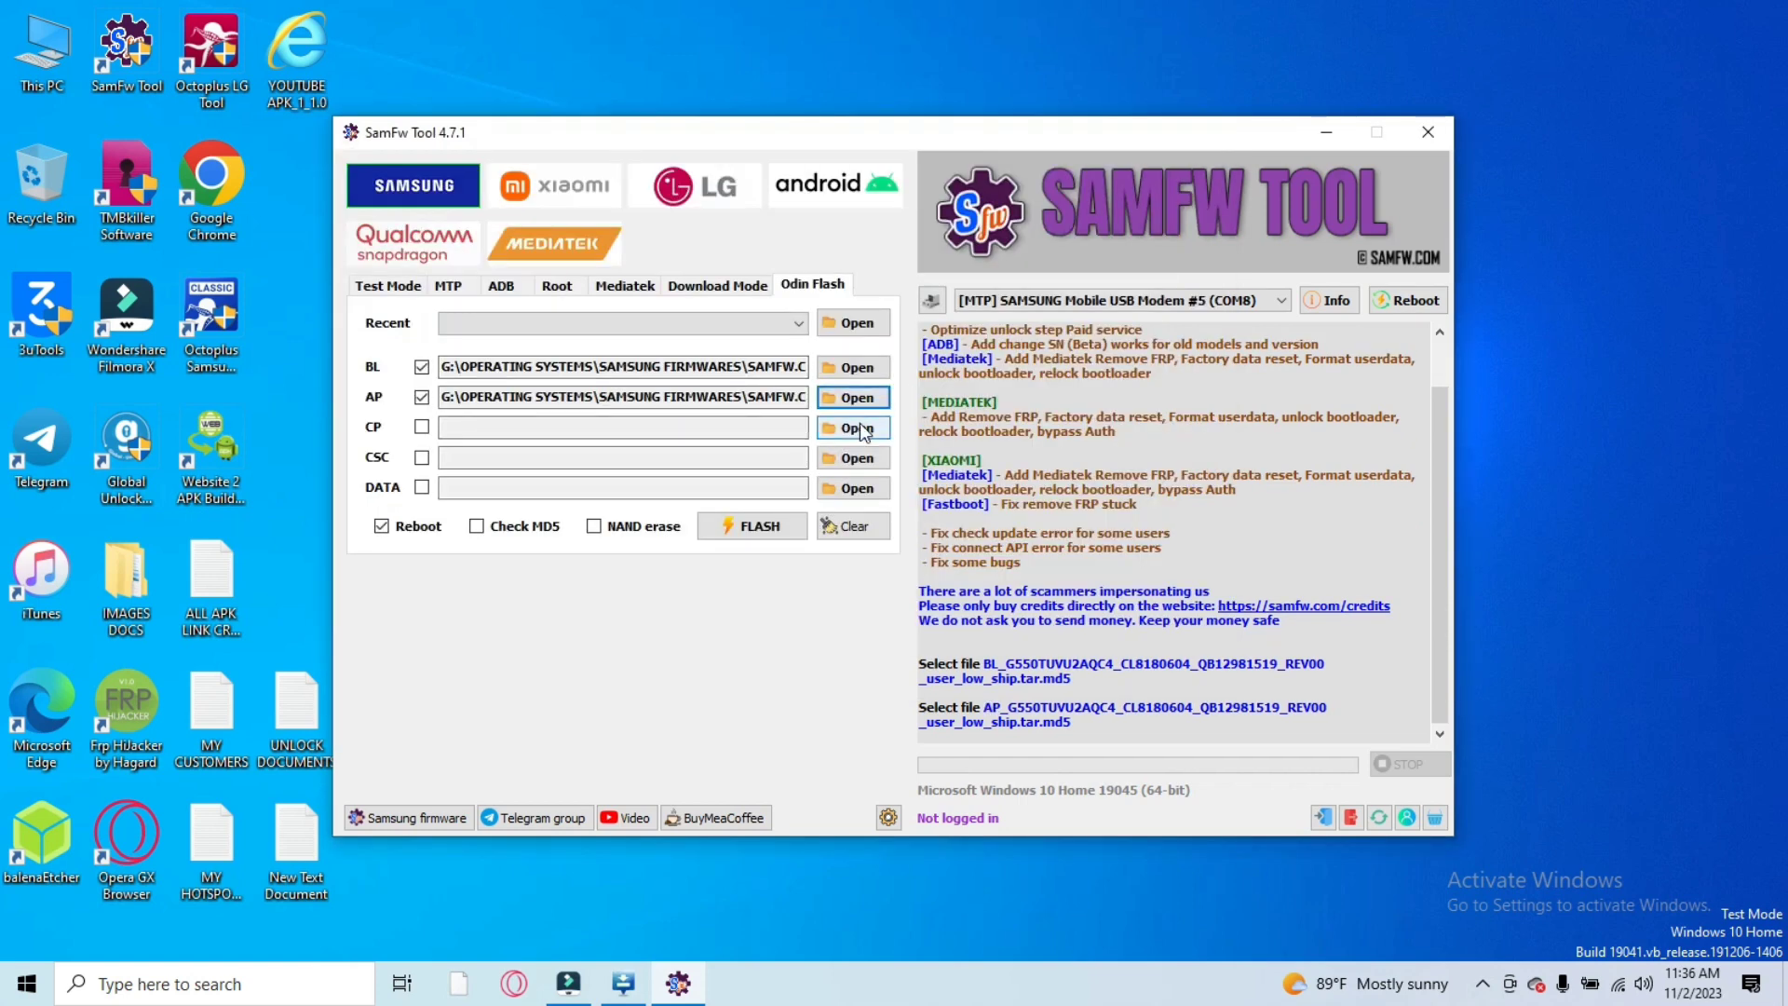
# Load the CP_G550TUVU2AQC4 file into the CP slot and the CSC_TMB_G550TTMB2AQC4 file into the CSC slot for Odin Flash
pyautogui.click(857, 428)
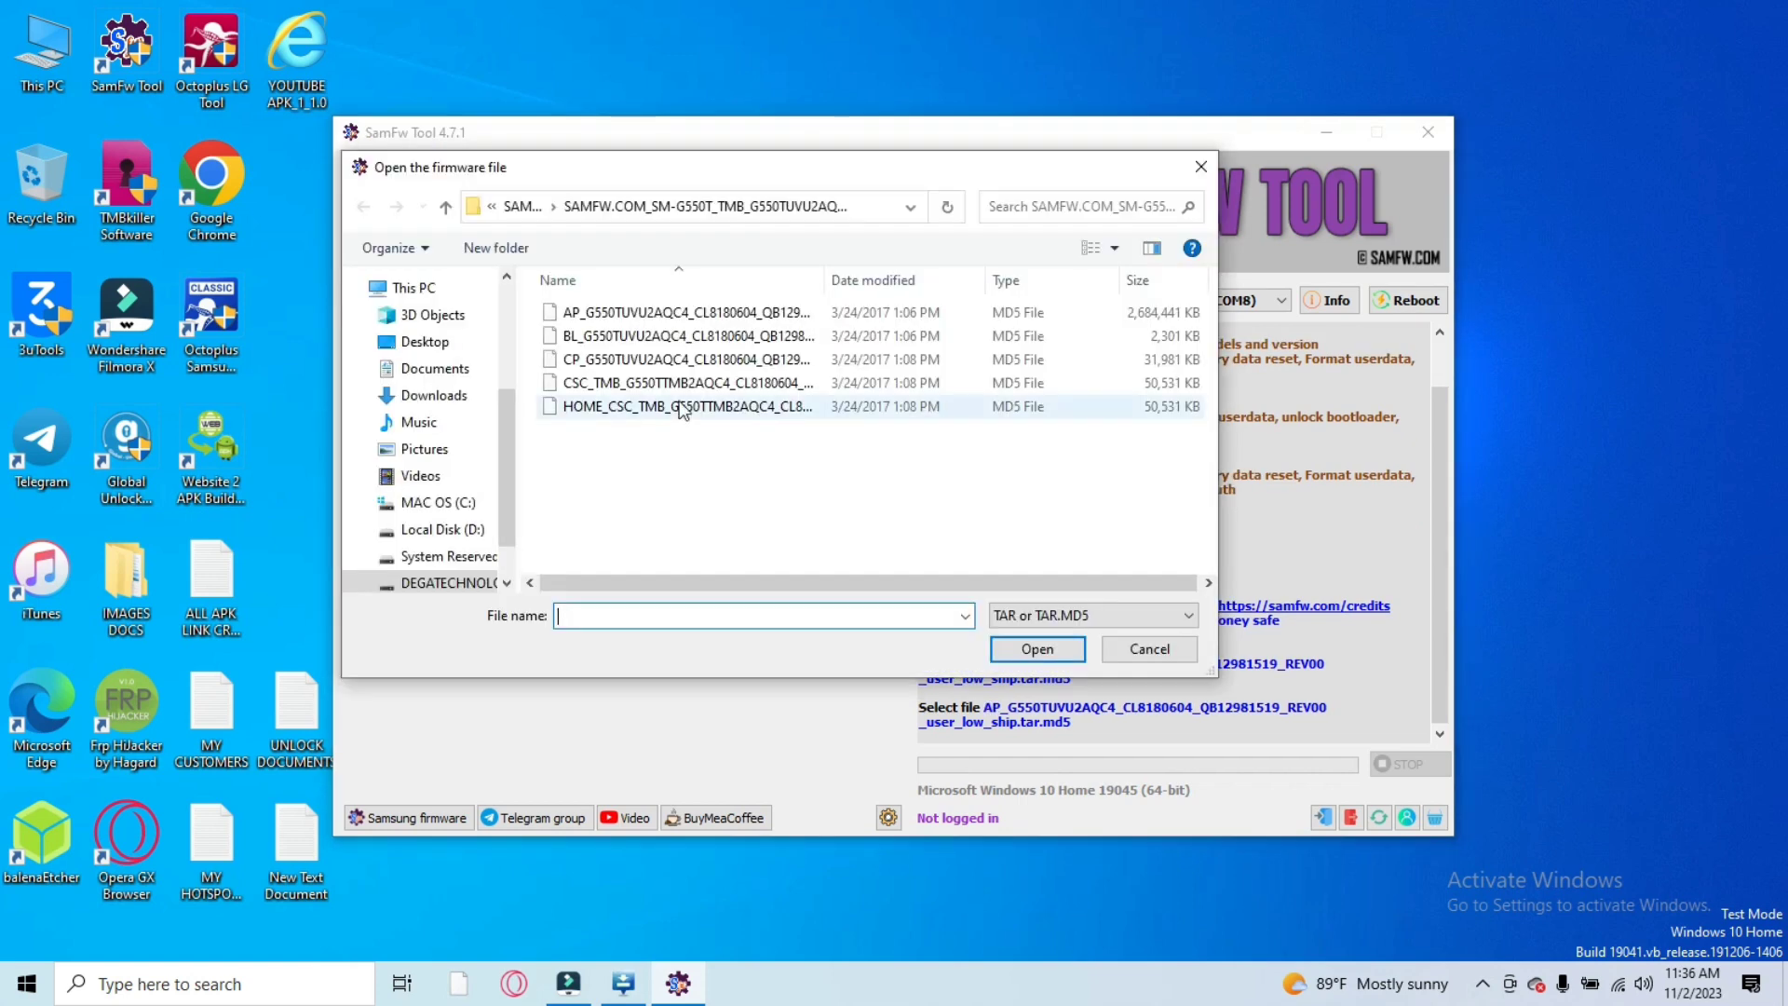
pyautogui.doubleClick(613, 360)
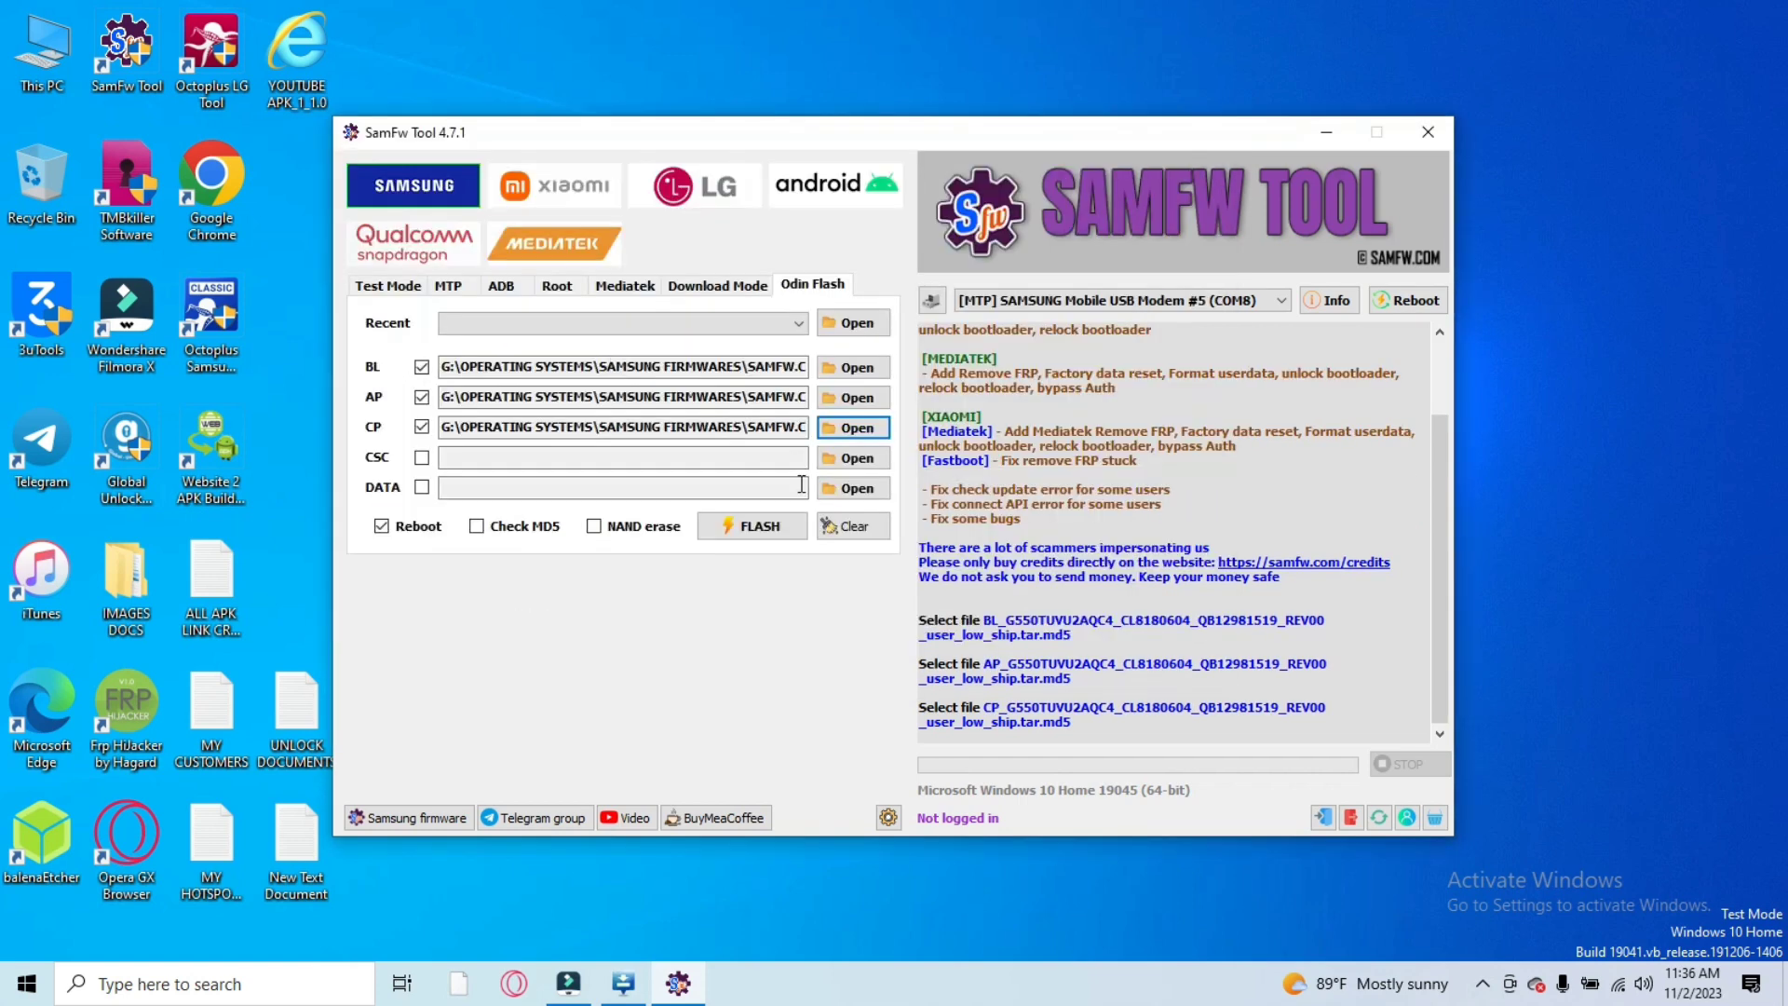
pyautogui.click(853, 460)
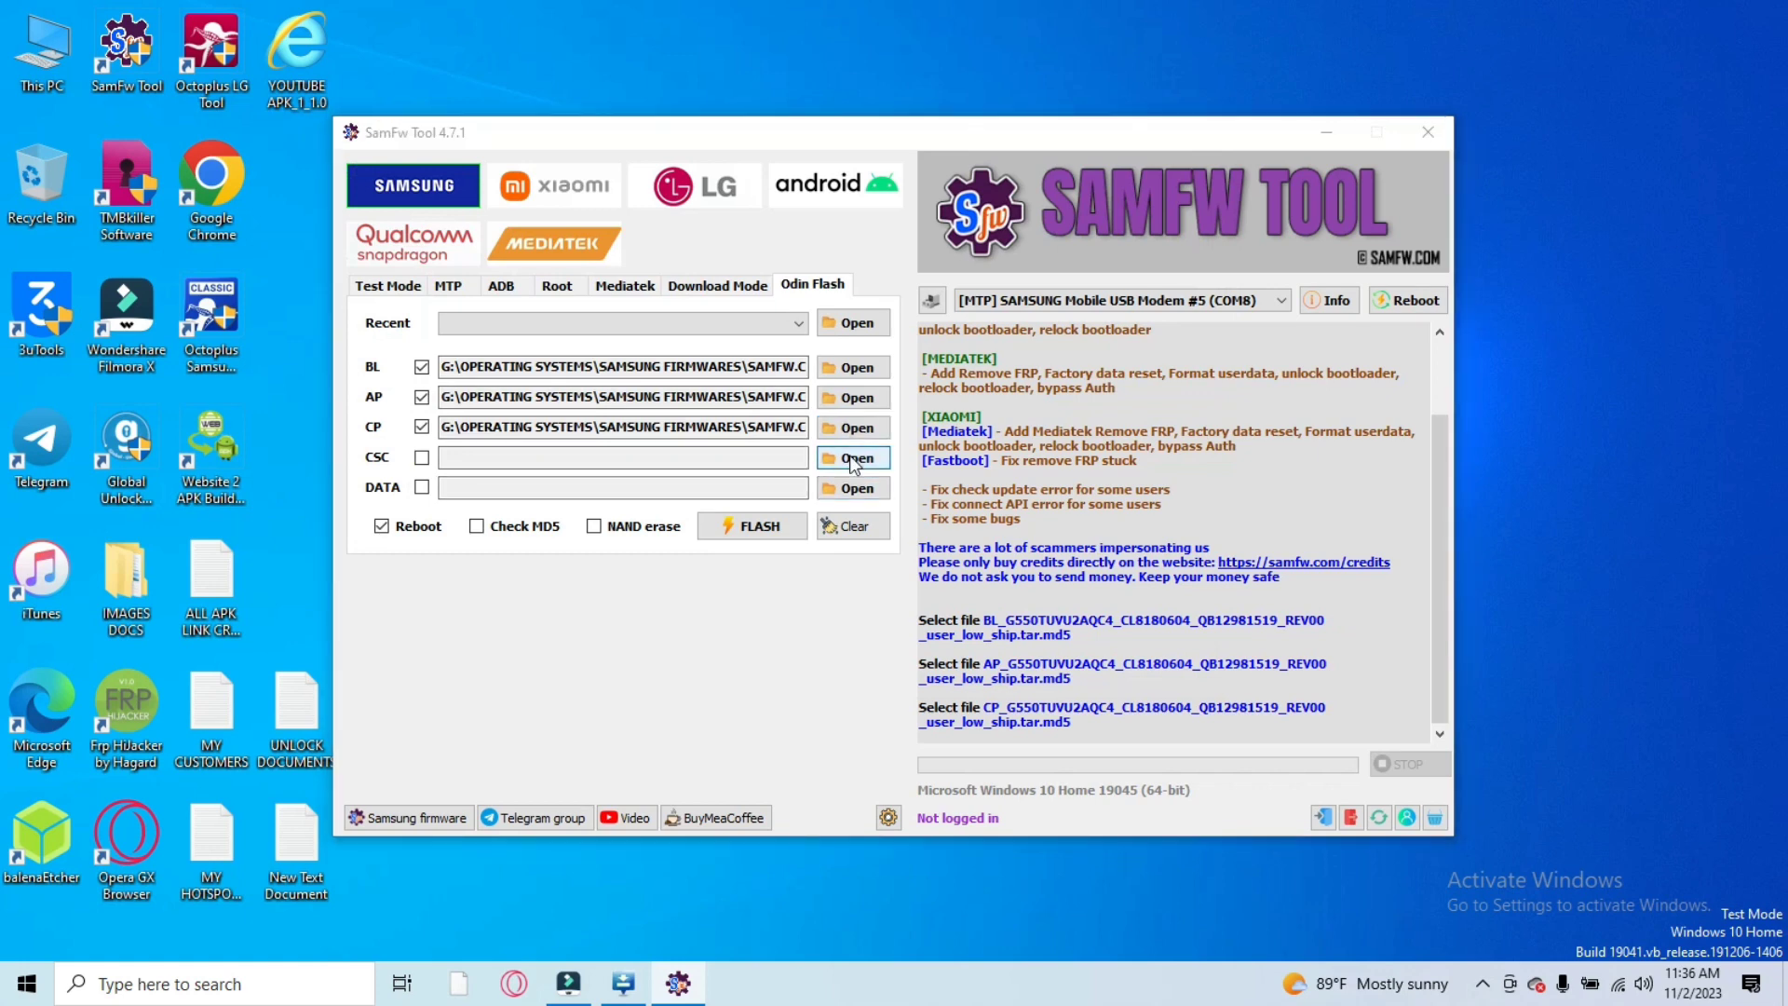
pyautogui.doubleClick(610, 384)
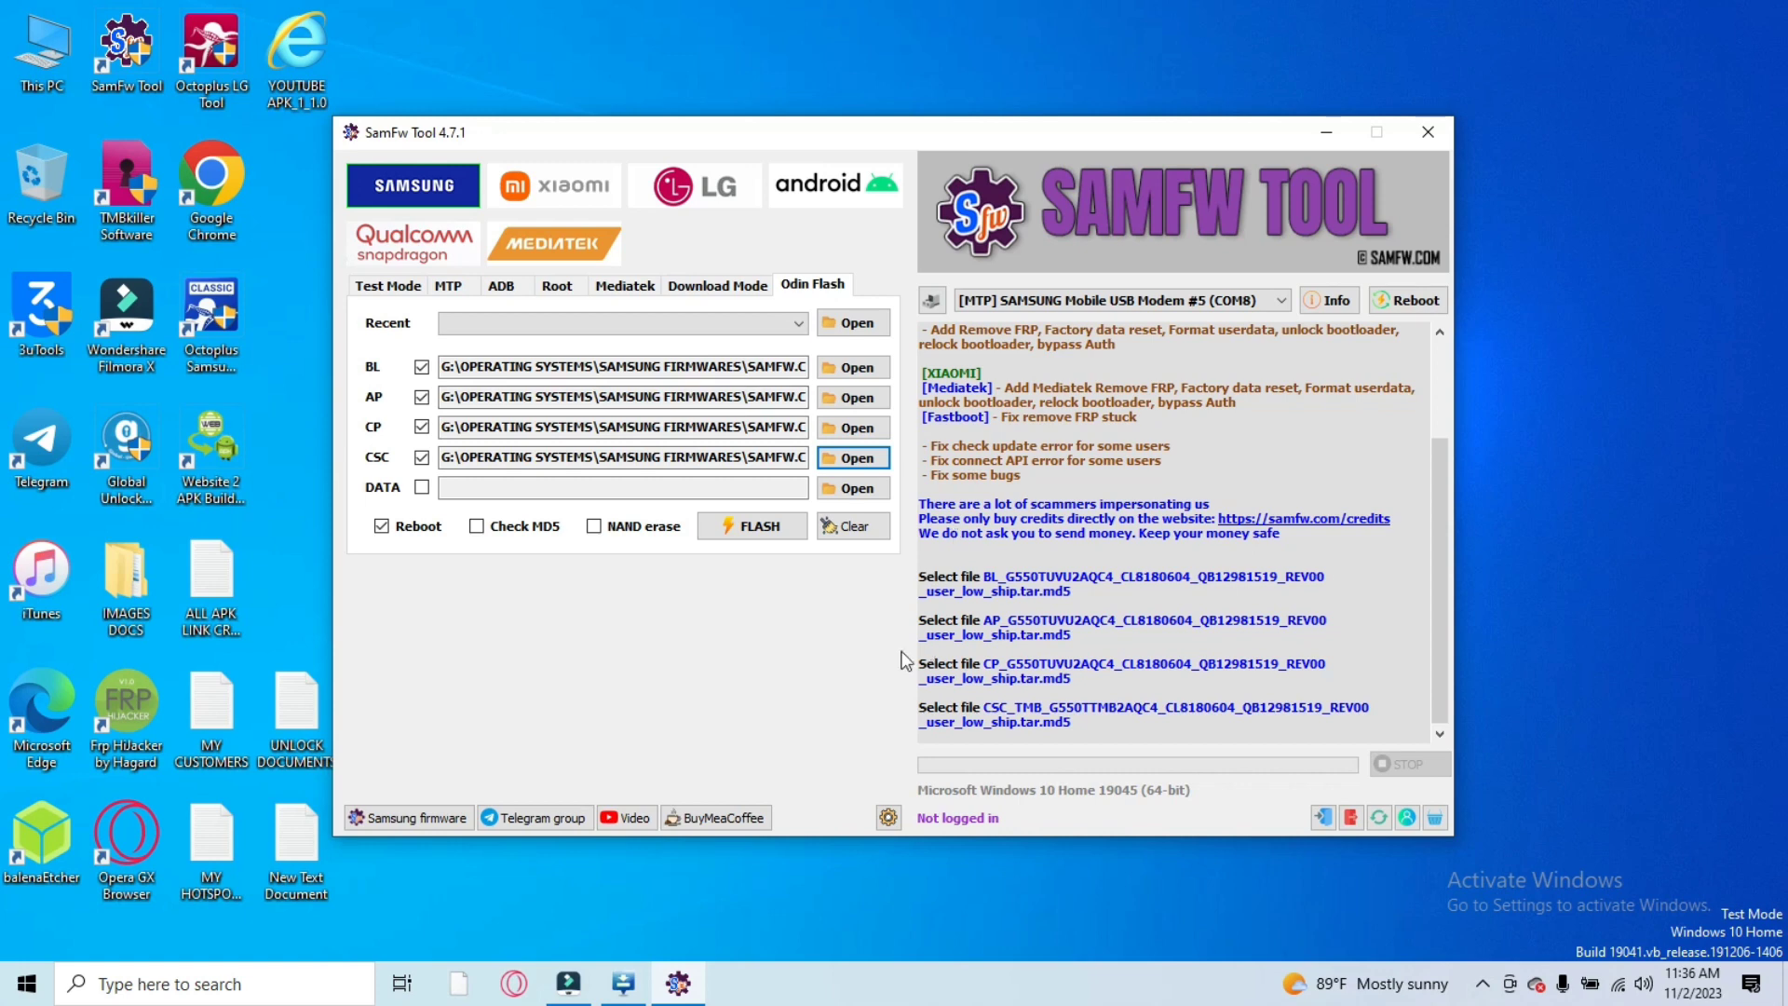
# Try to flash the selected BL, AP, CP and CSC files to the phone over port COM8
pyautogui.click(719, 529)
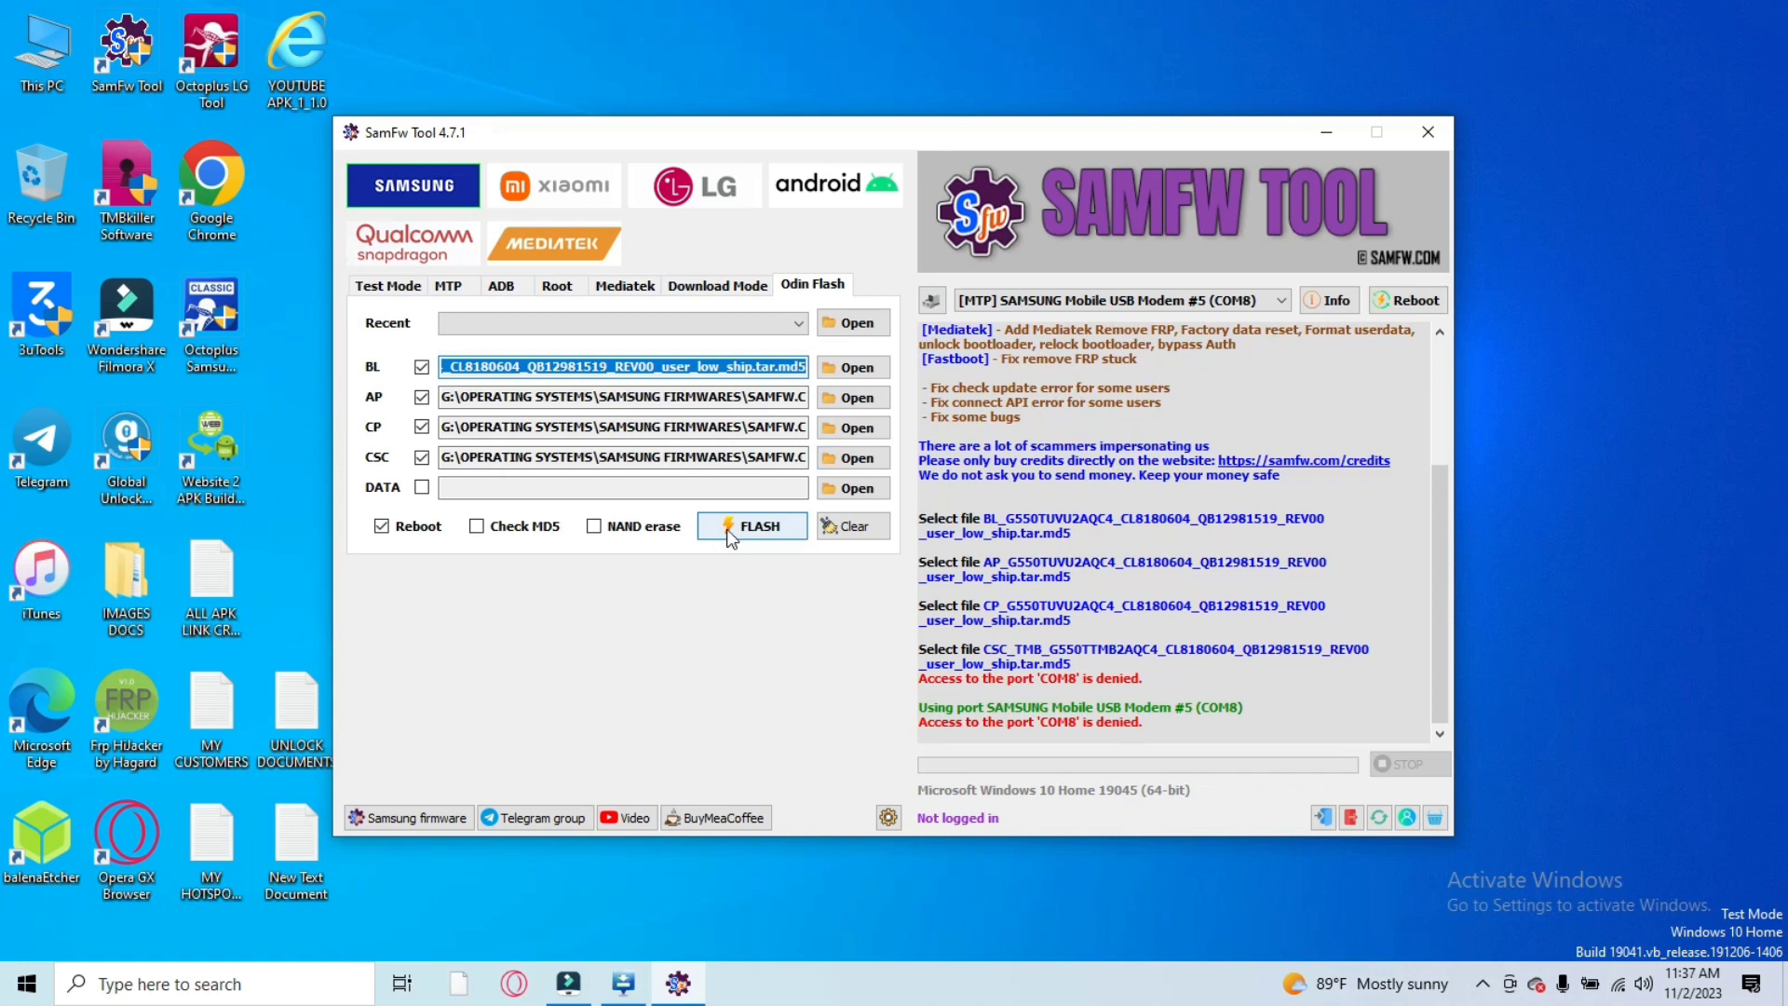
pyautogui.click(730, 529)
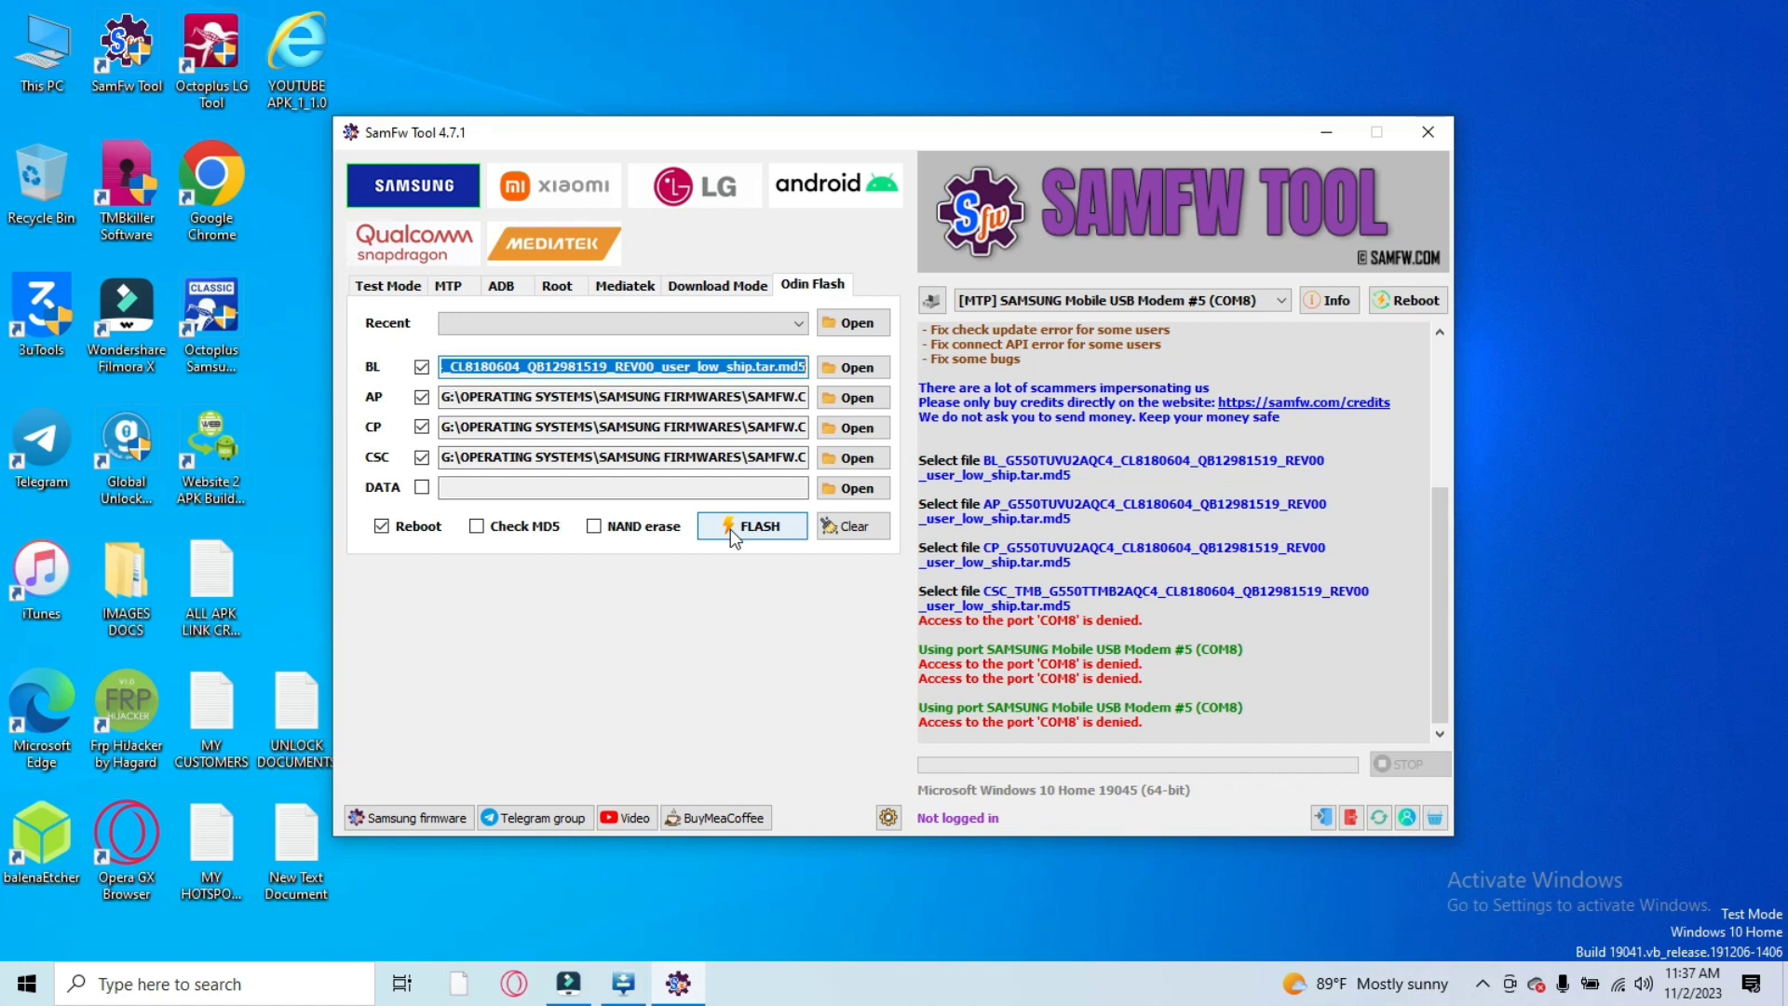
pyautogui.click(719, 524)
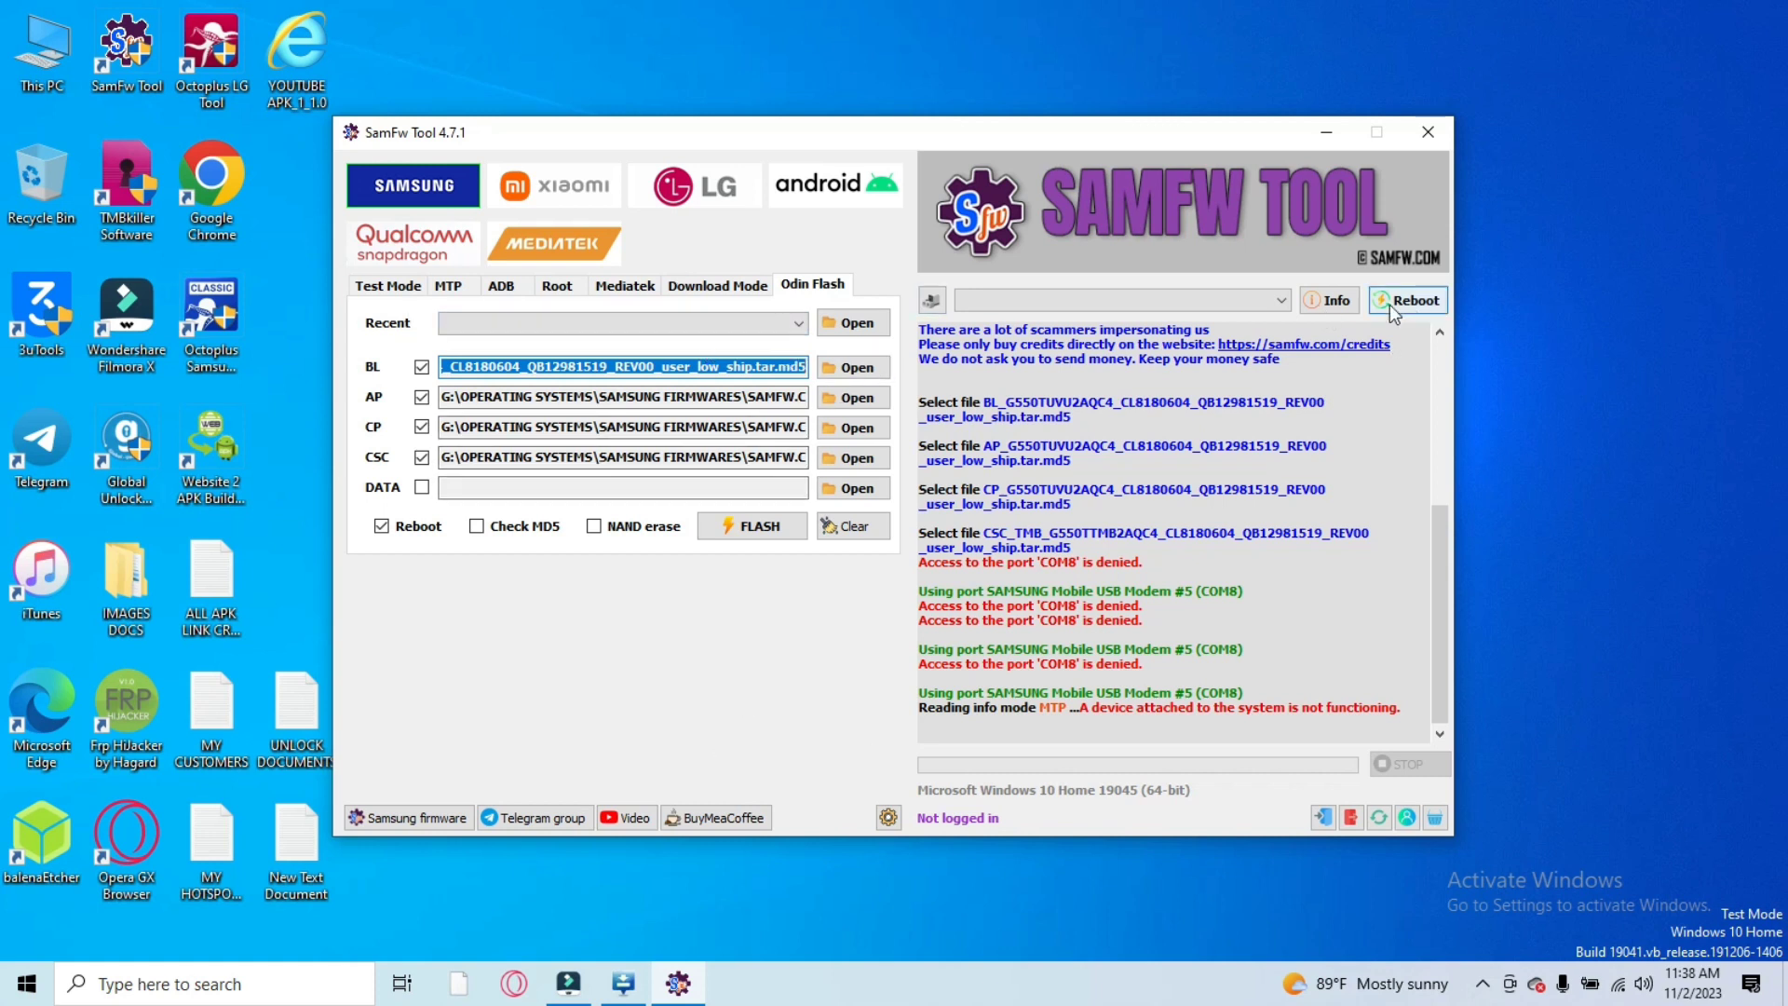
# Examine the list of available device ports for the connected Samsung phone
pyautogui.click(1285, 300)
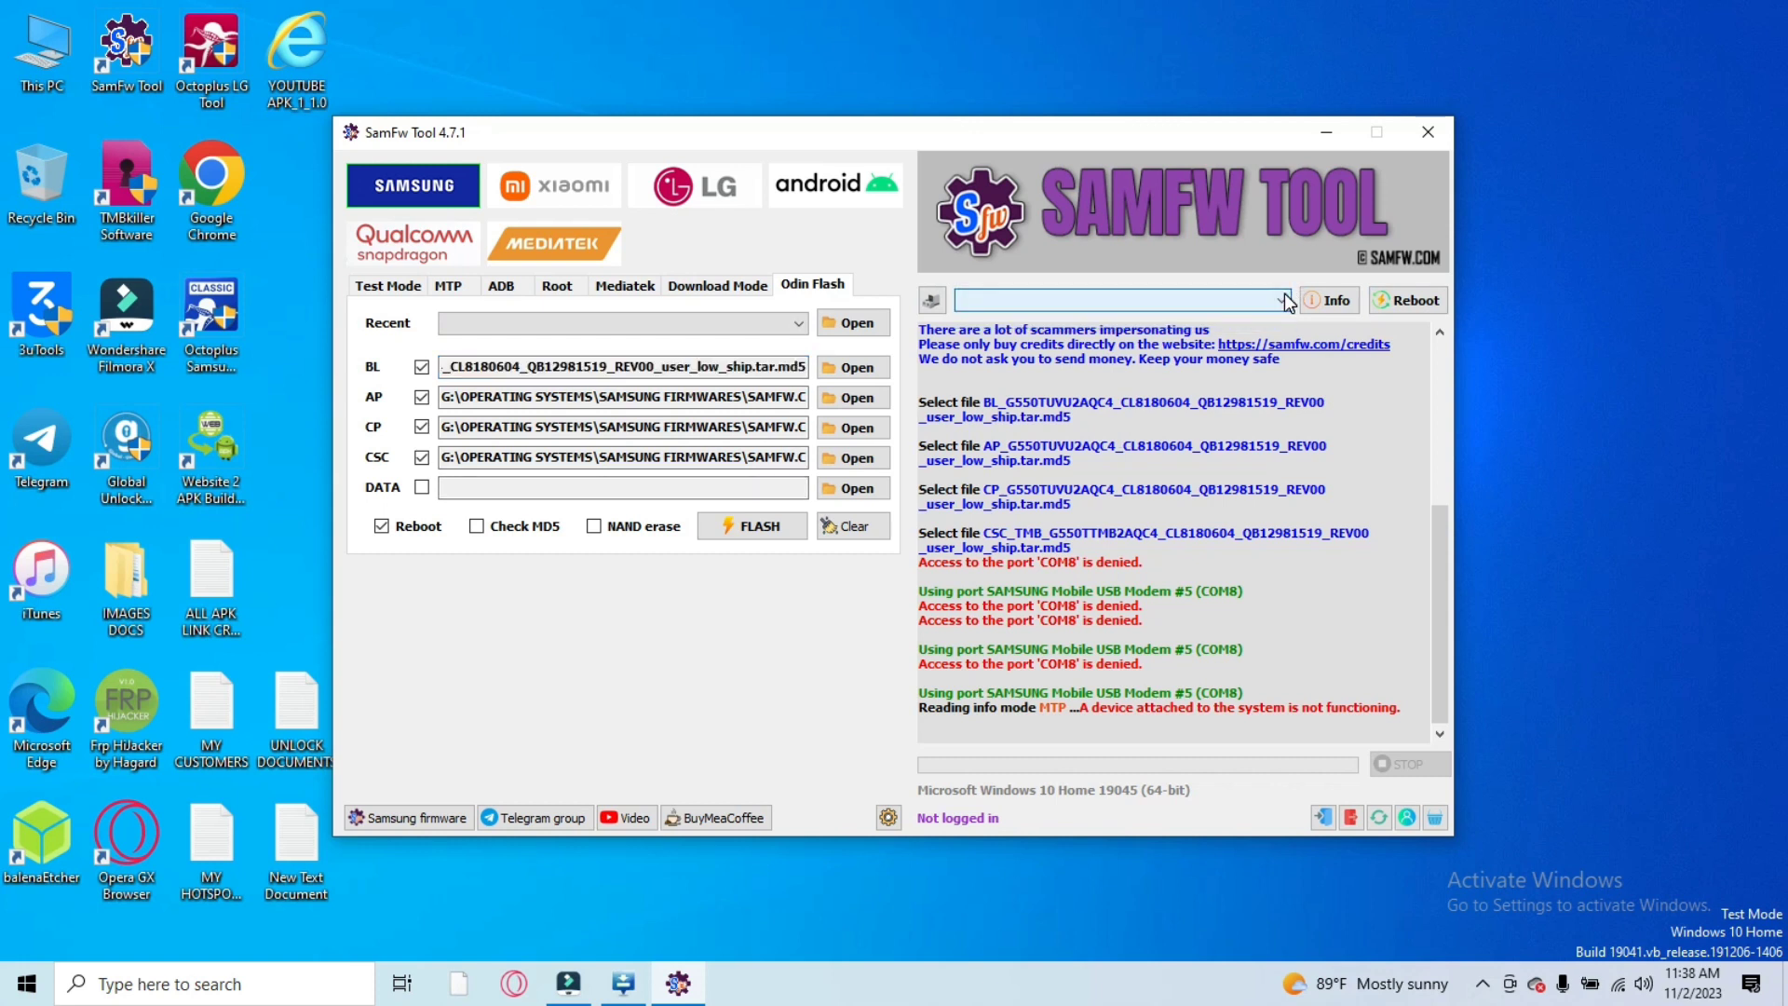
pyautogui.click(1286, 300)
pyautogui.click(1285, 300)
pyautogui.click(1286, 300)
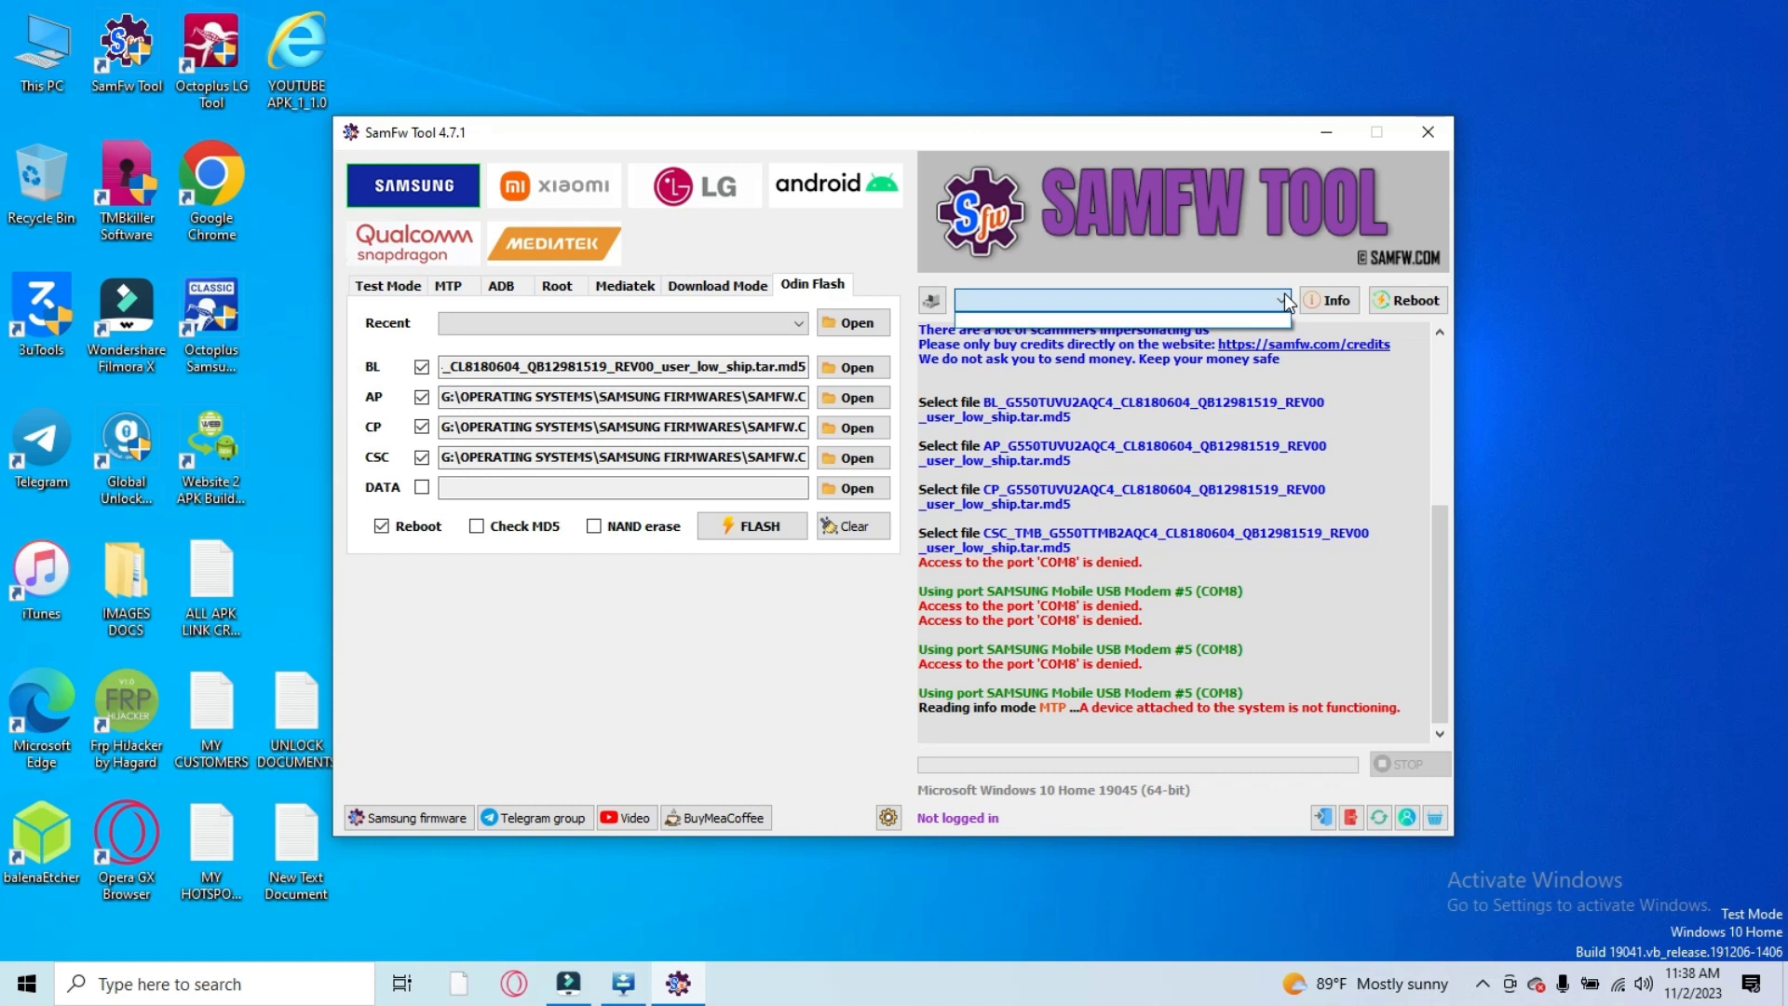
pyautogui.click(1285, 300)
pyautogui.click(1285, 300)
pyautogui.click(1286, 300)
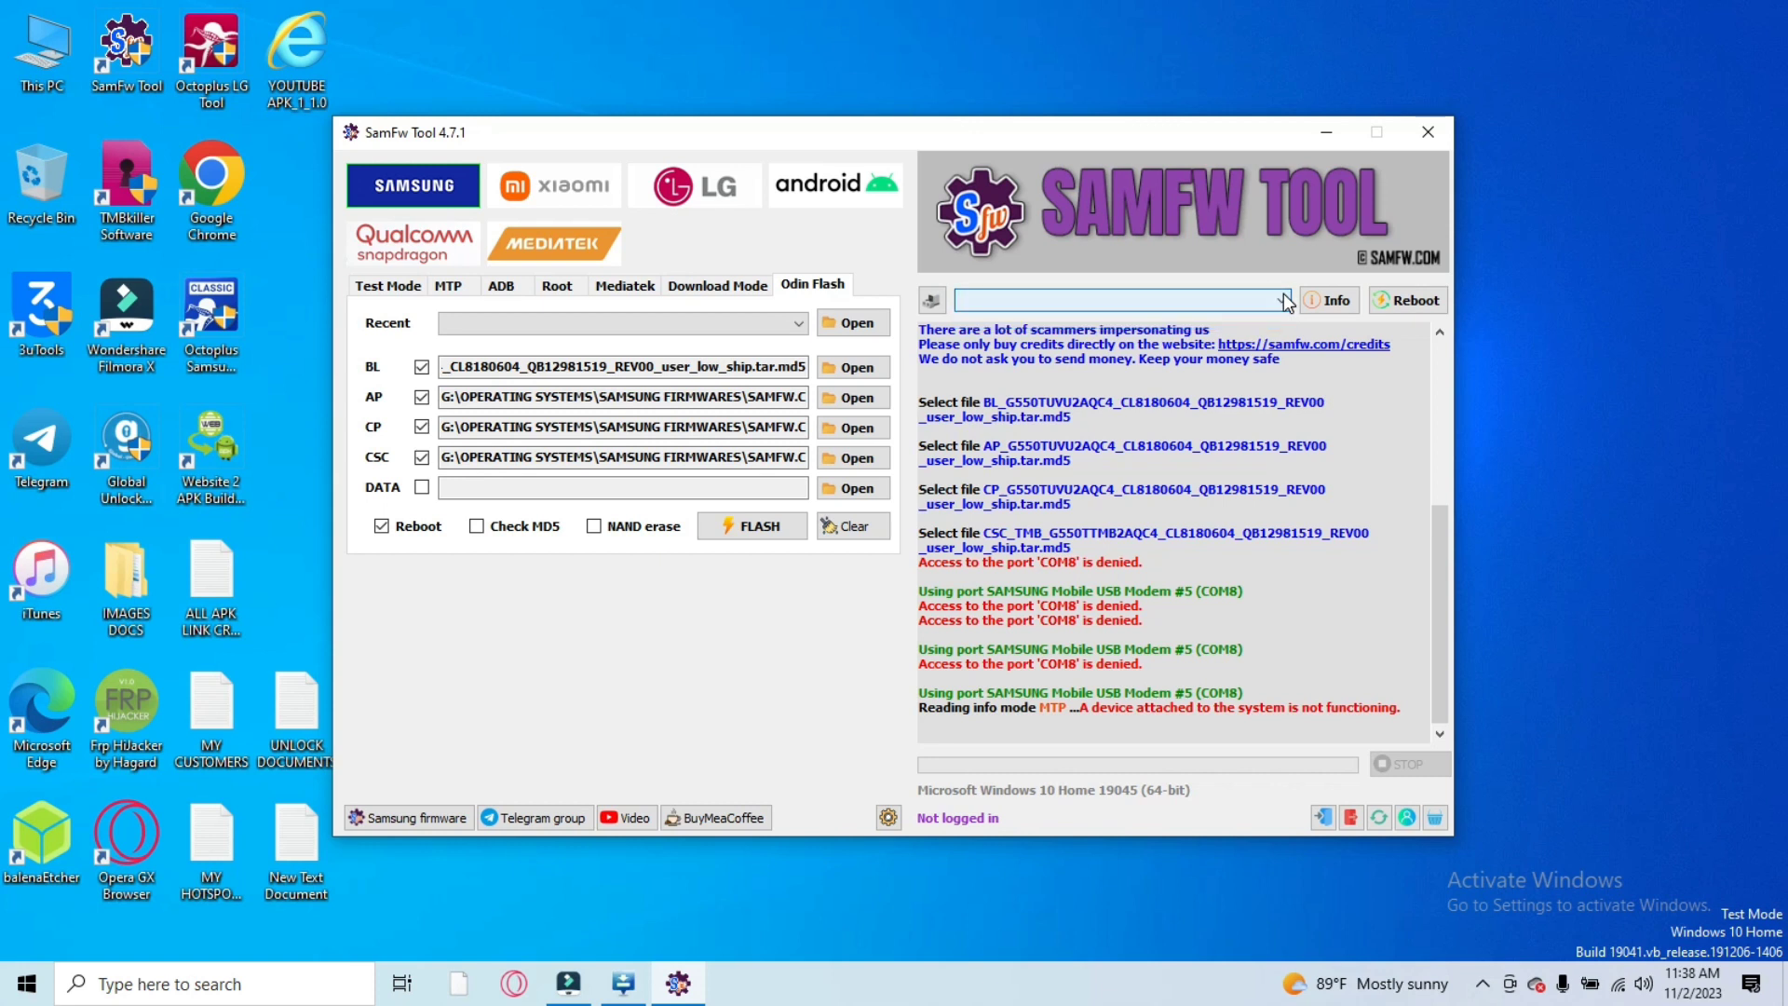
pyautogui.click(1284, 298)
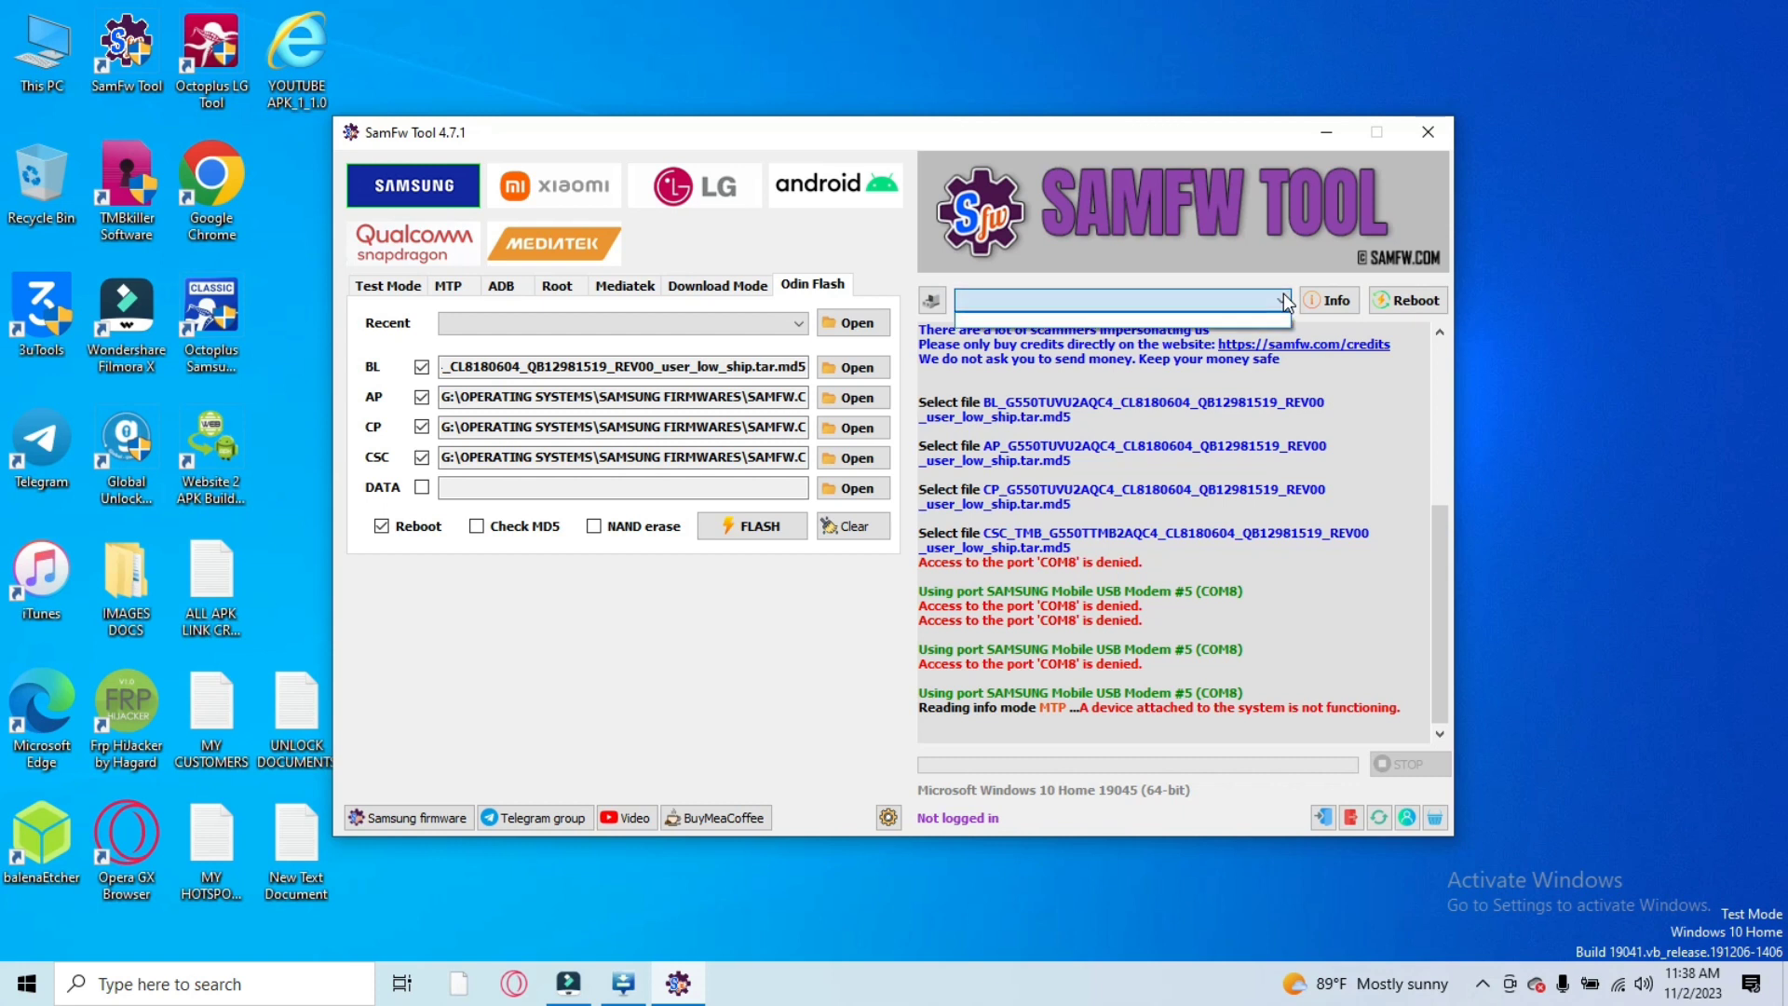
pyautogui.click(1285, 300)
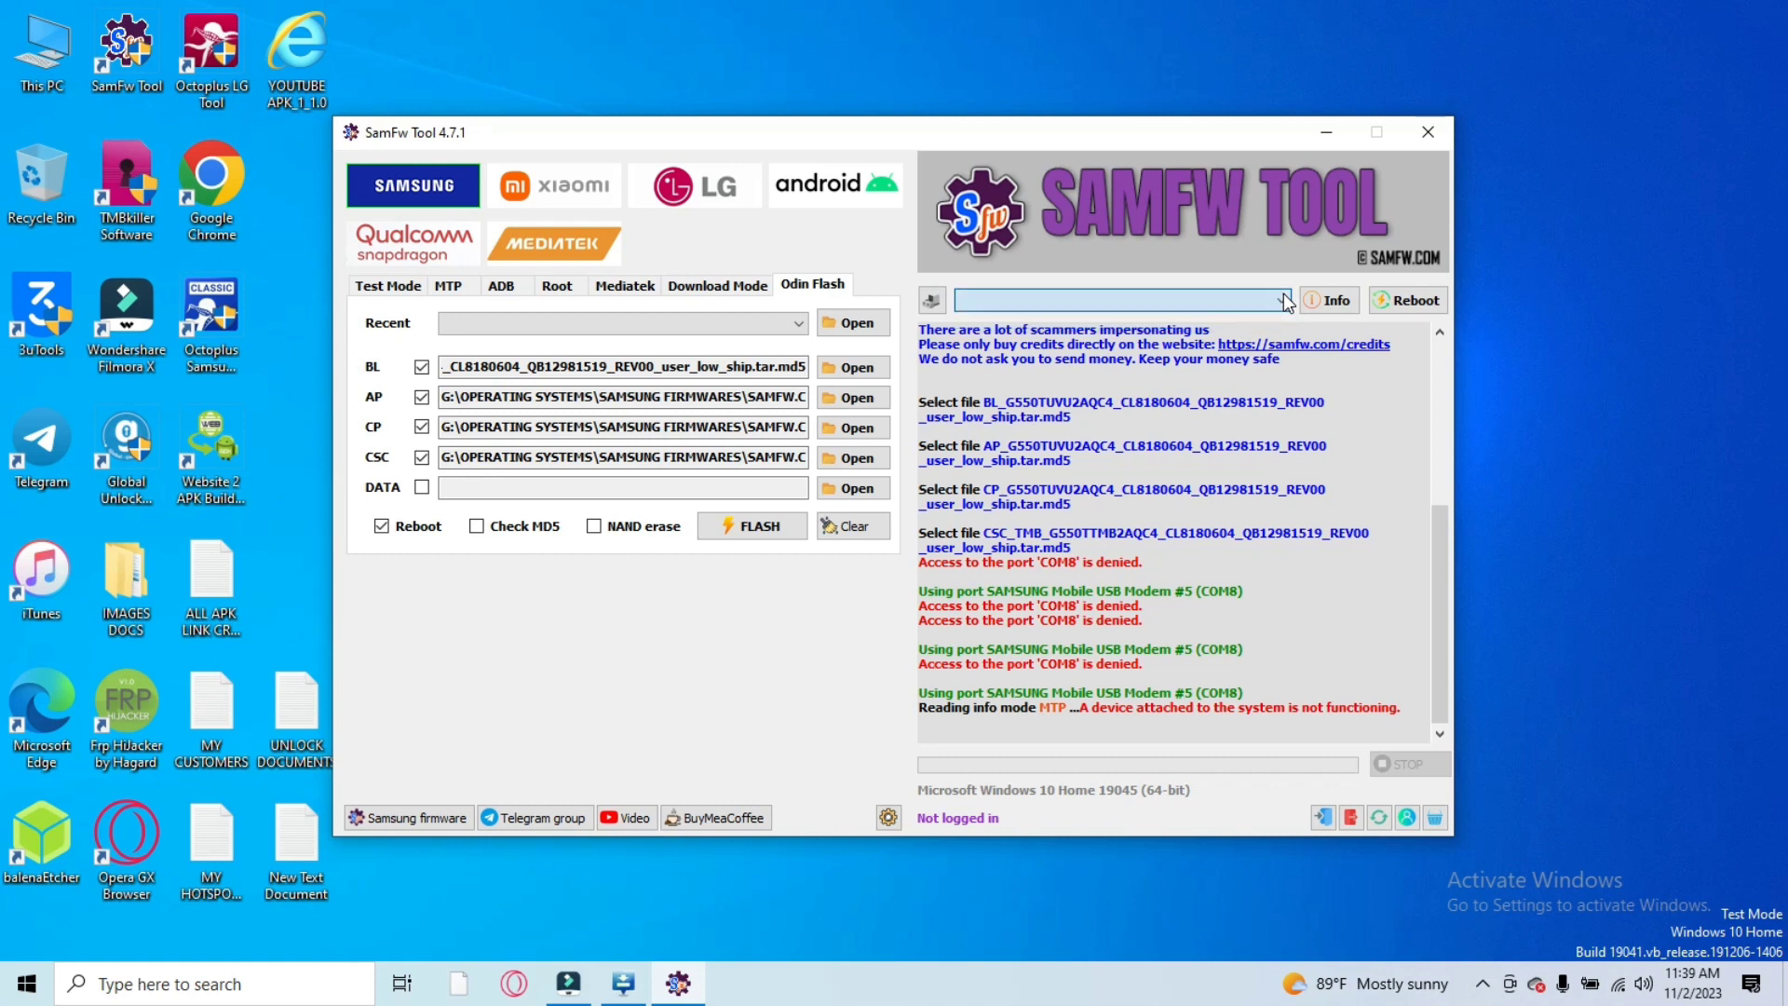
pyautogui.click(1285, 300)
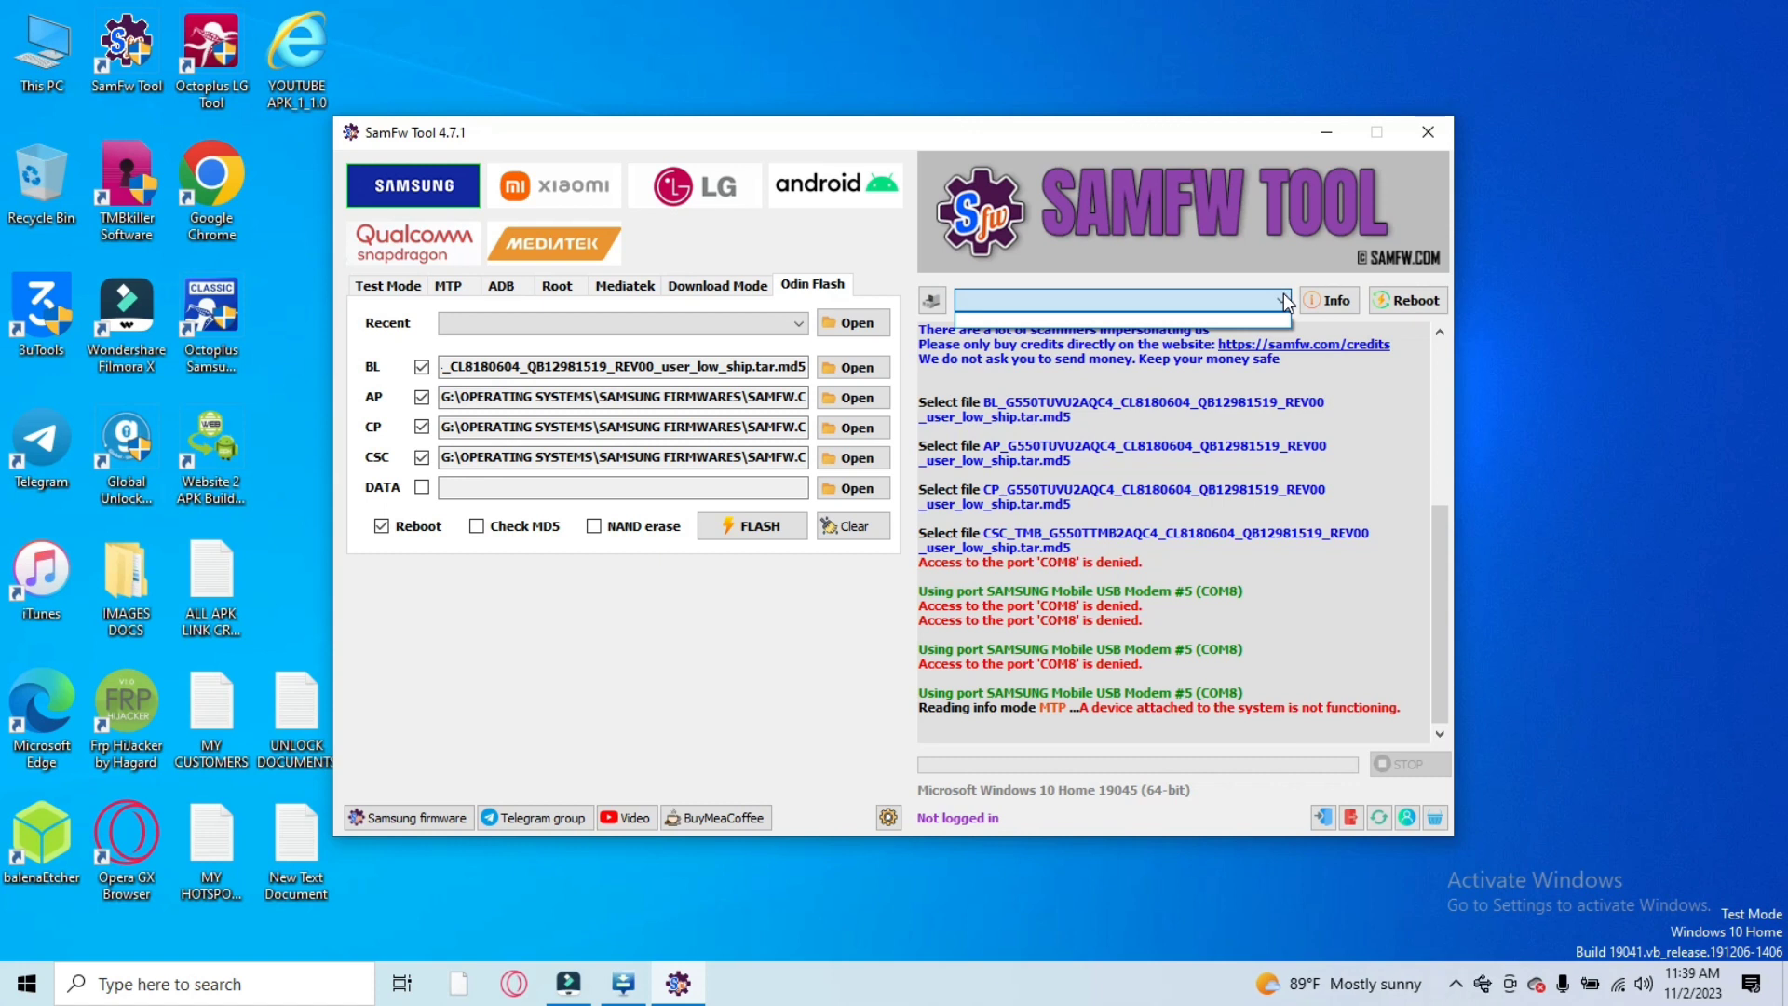
pyautogui.click(1285, 300)
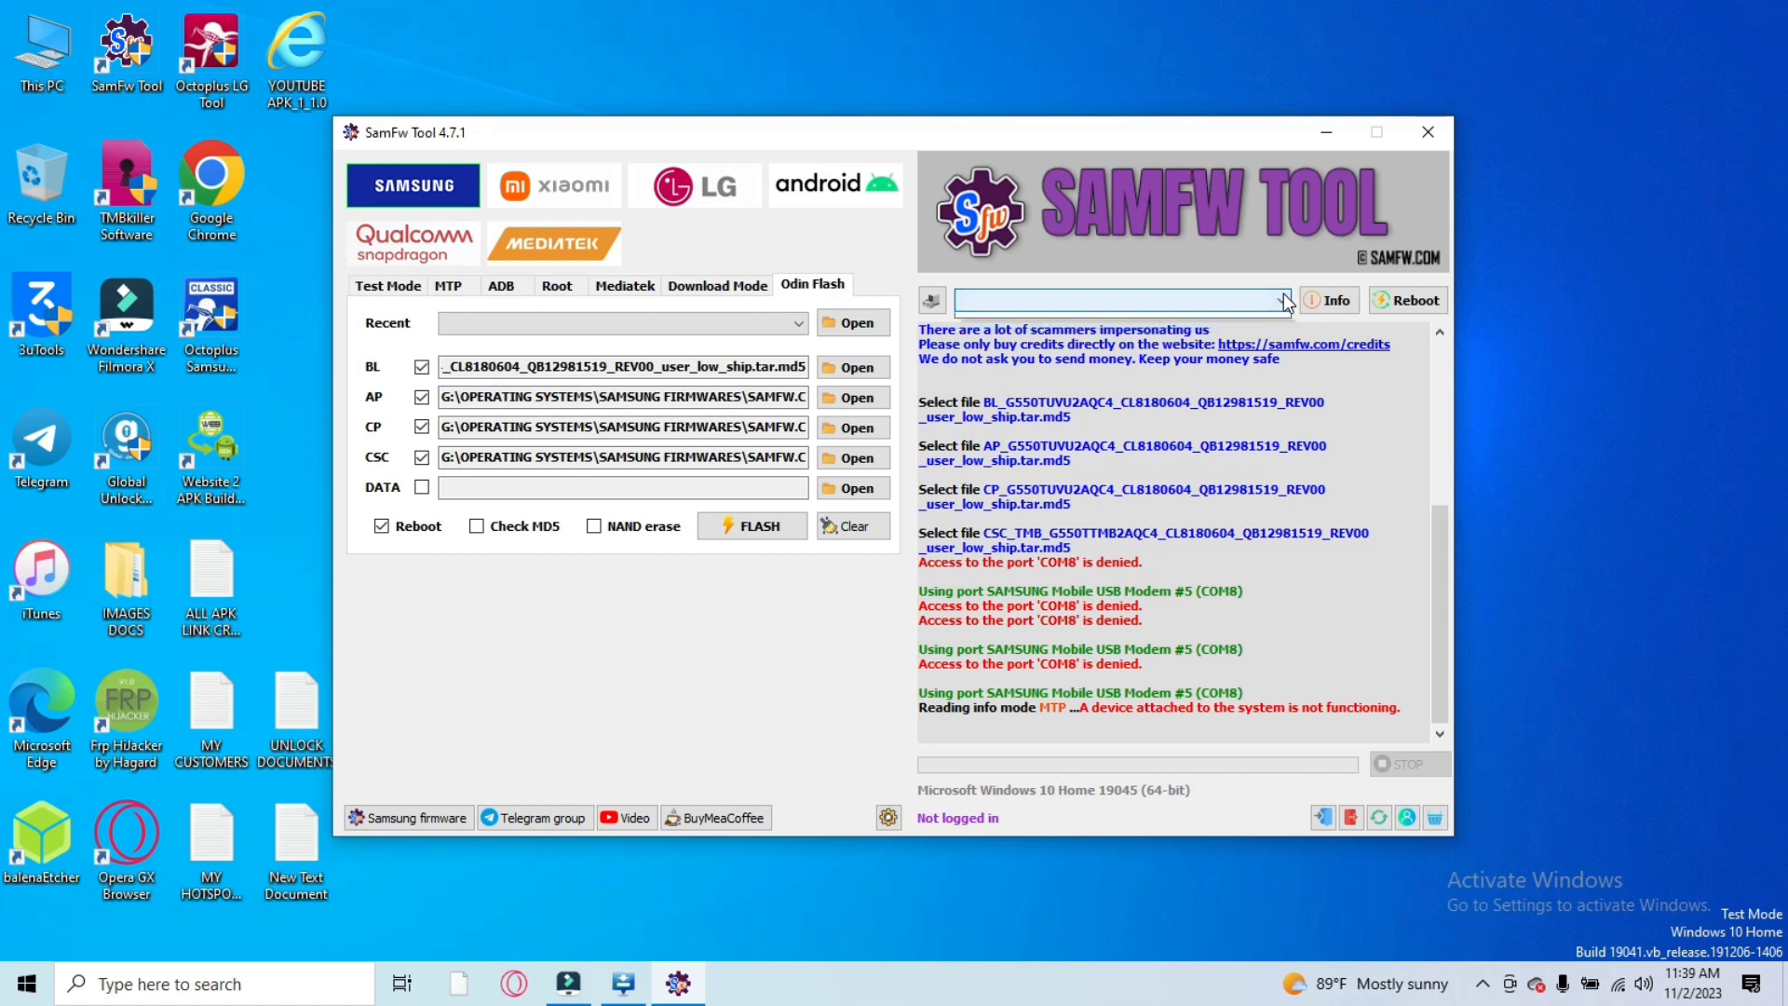
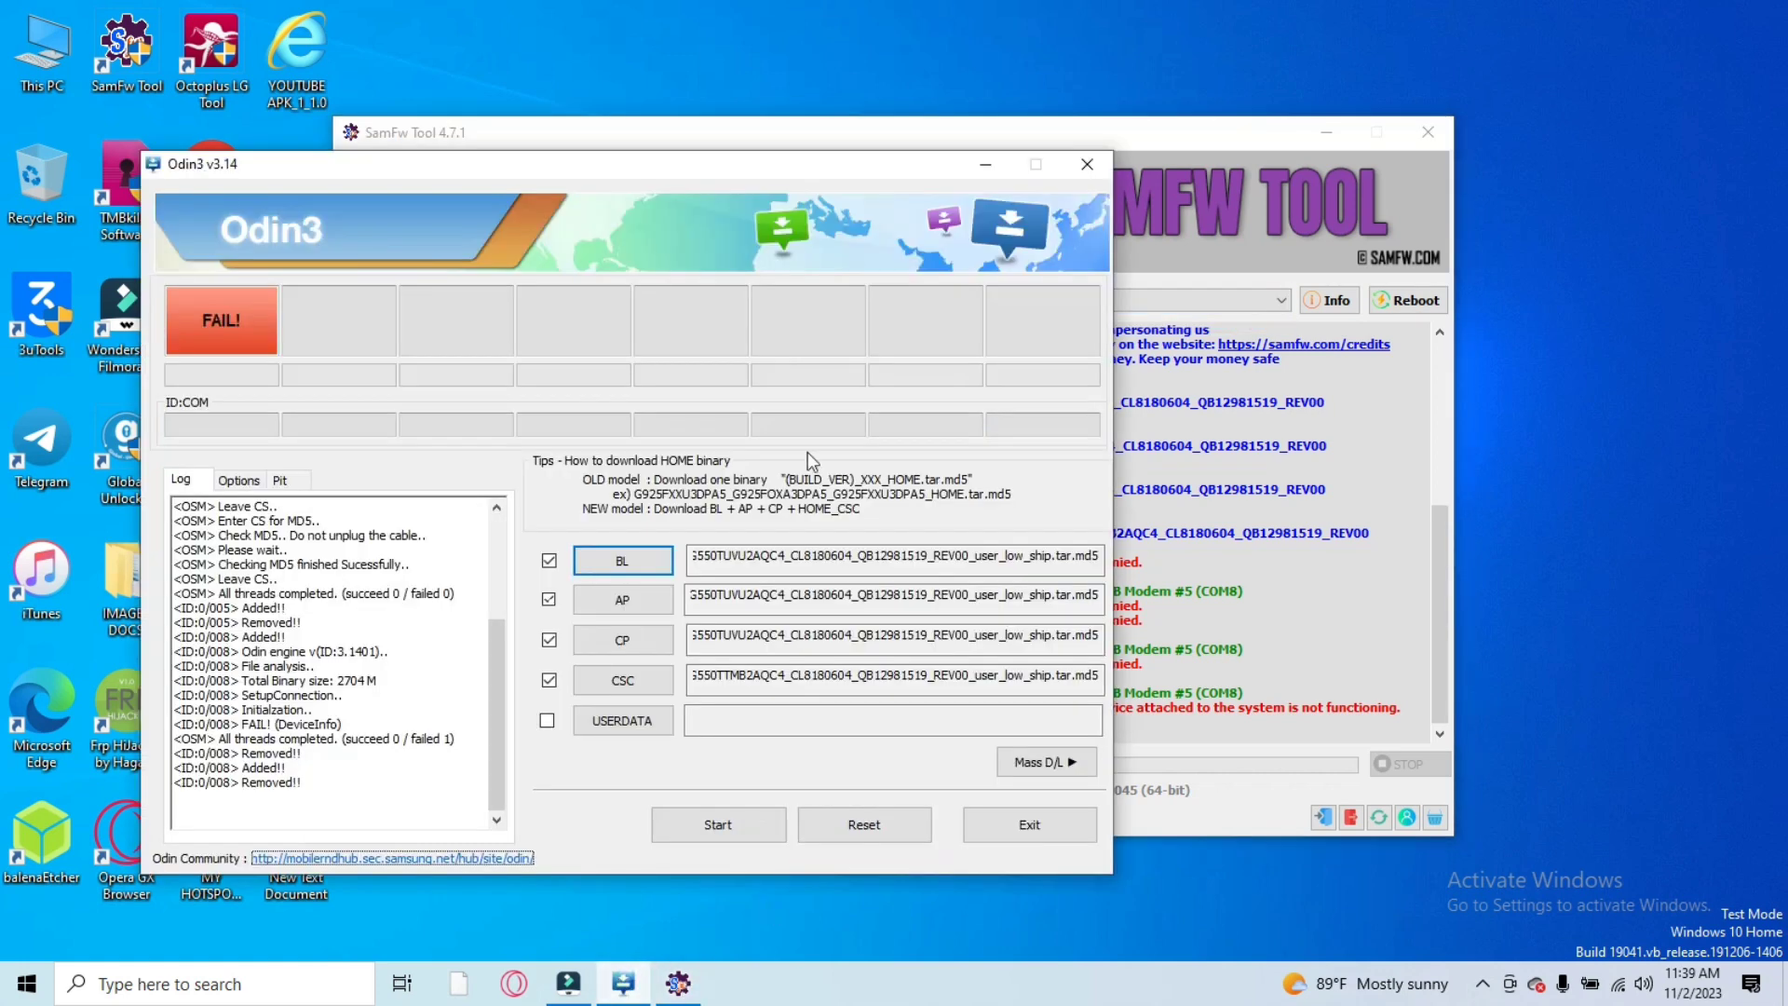
# Switch to Odin3, try to start flashing the loaded firmware again, and minimize its window
pyautogui.click(742, 830)
pyautogui.click(742, 831)
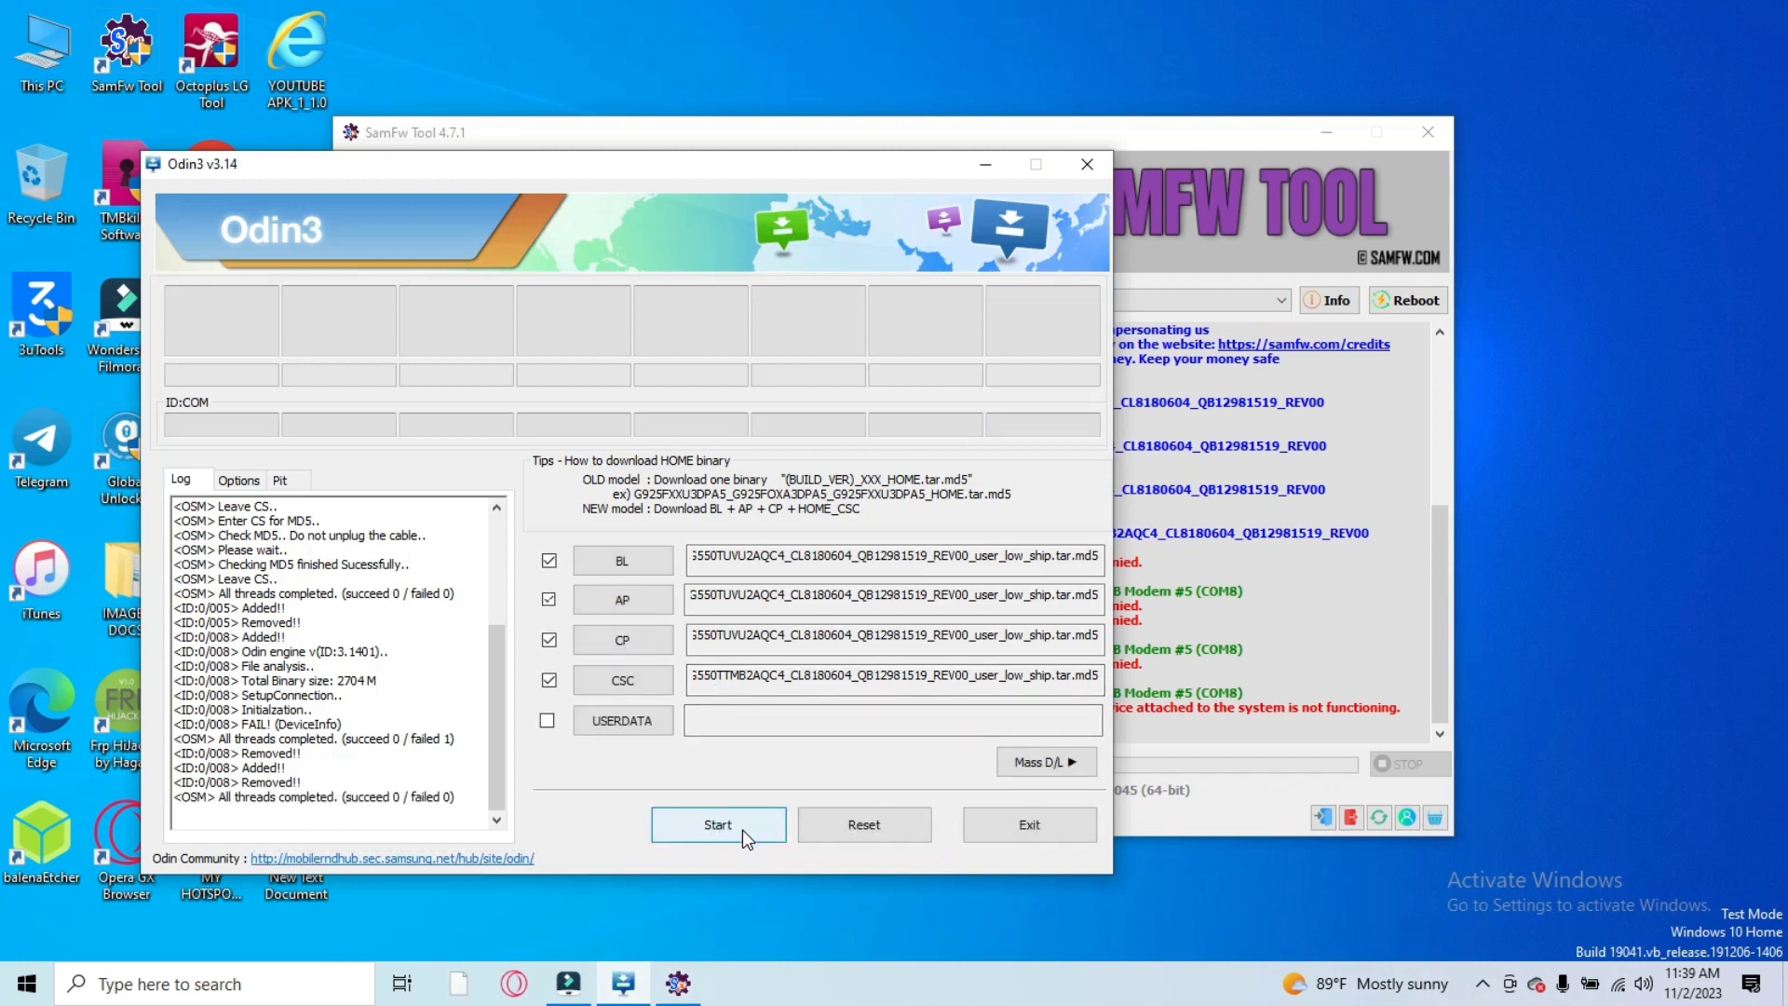
pyautogui.click(743, 831)
pyautogui.click(741, 830)
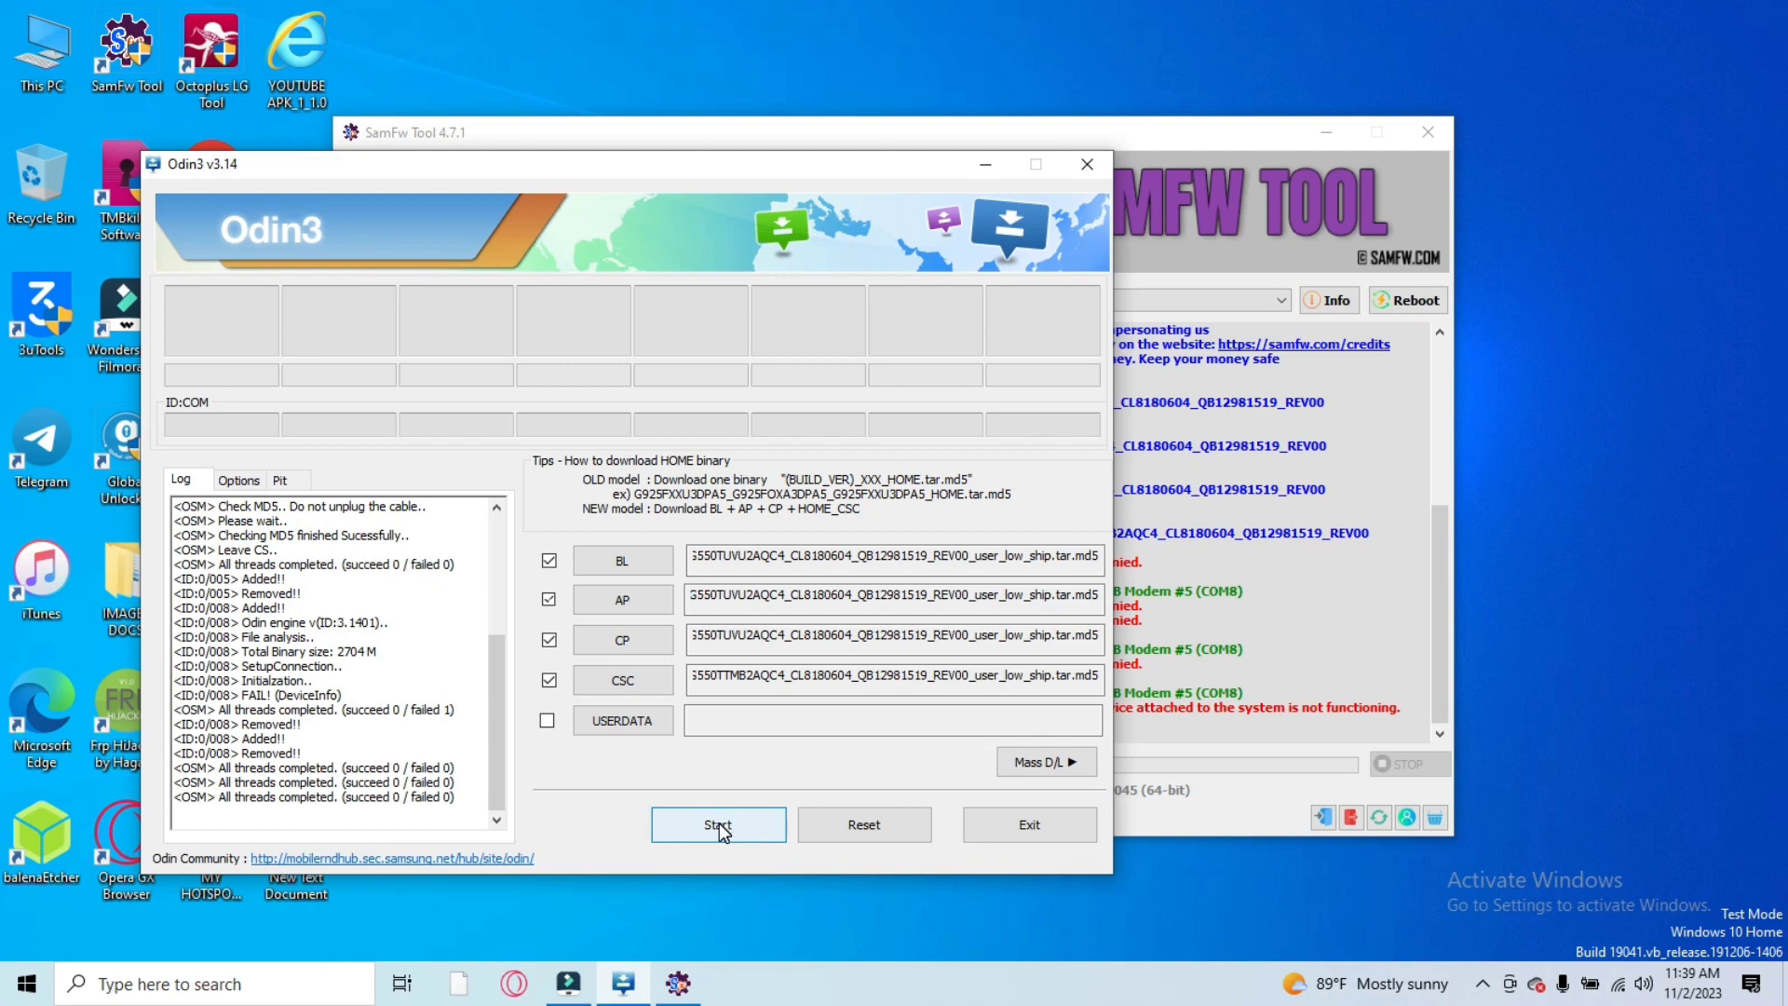
pyautogui.click(720, 823)
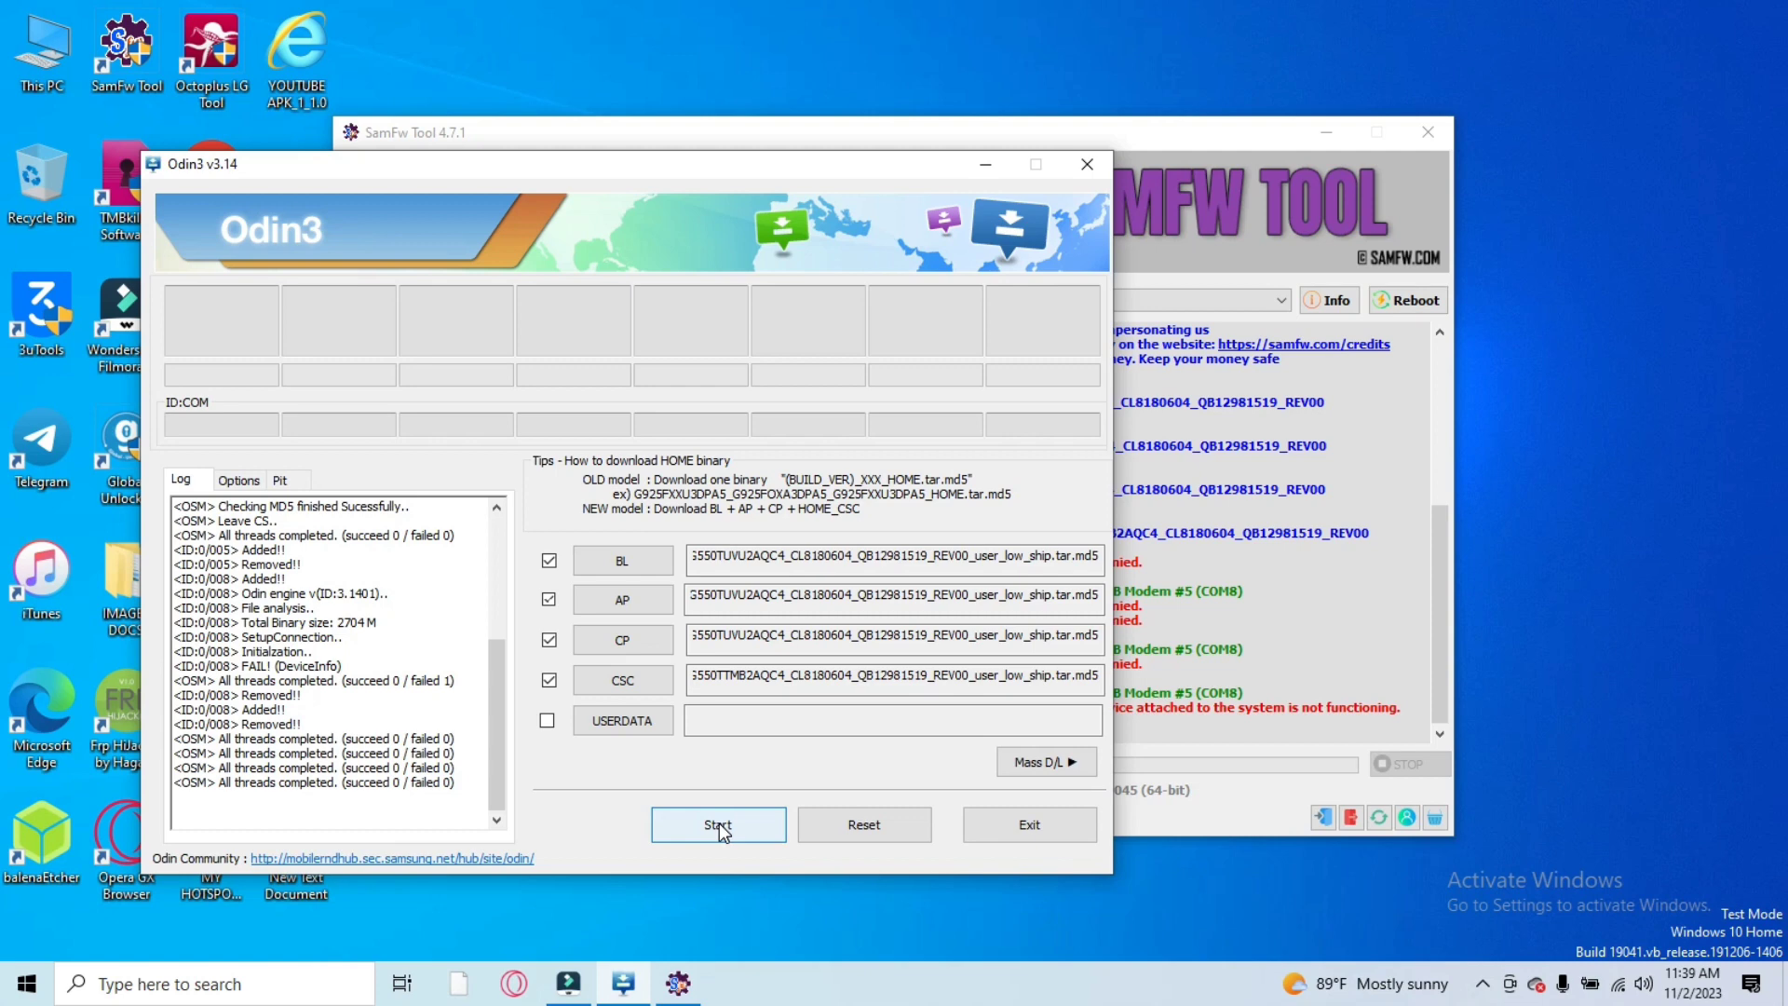
pyautogui.click(719, 823)
pyautogui.click(757, 821)
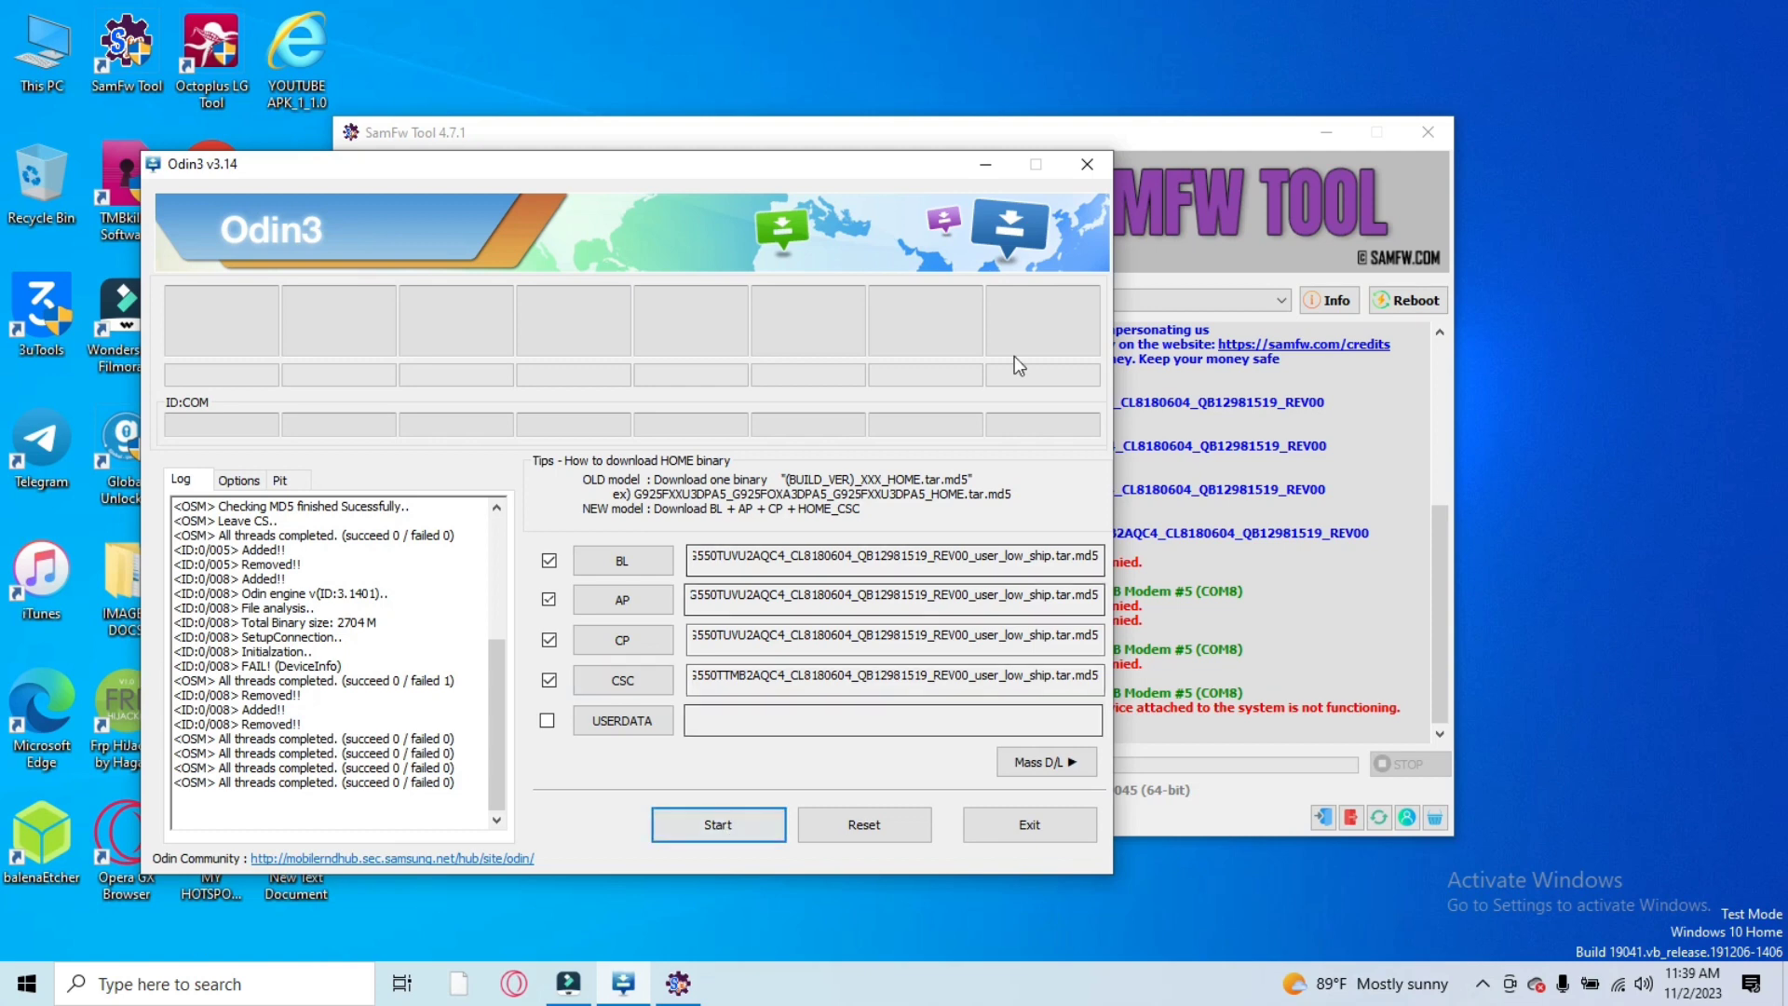
pyautogui.click(982, 165)
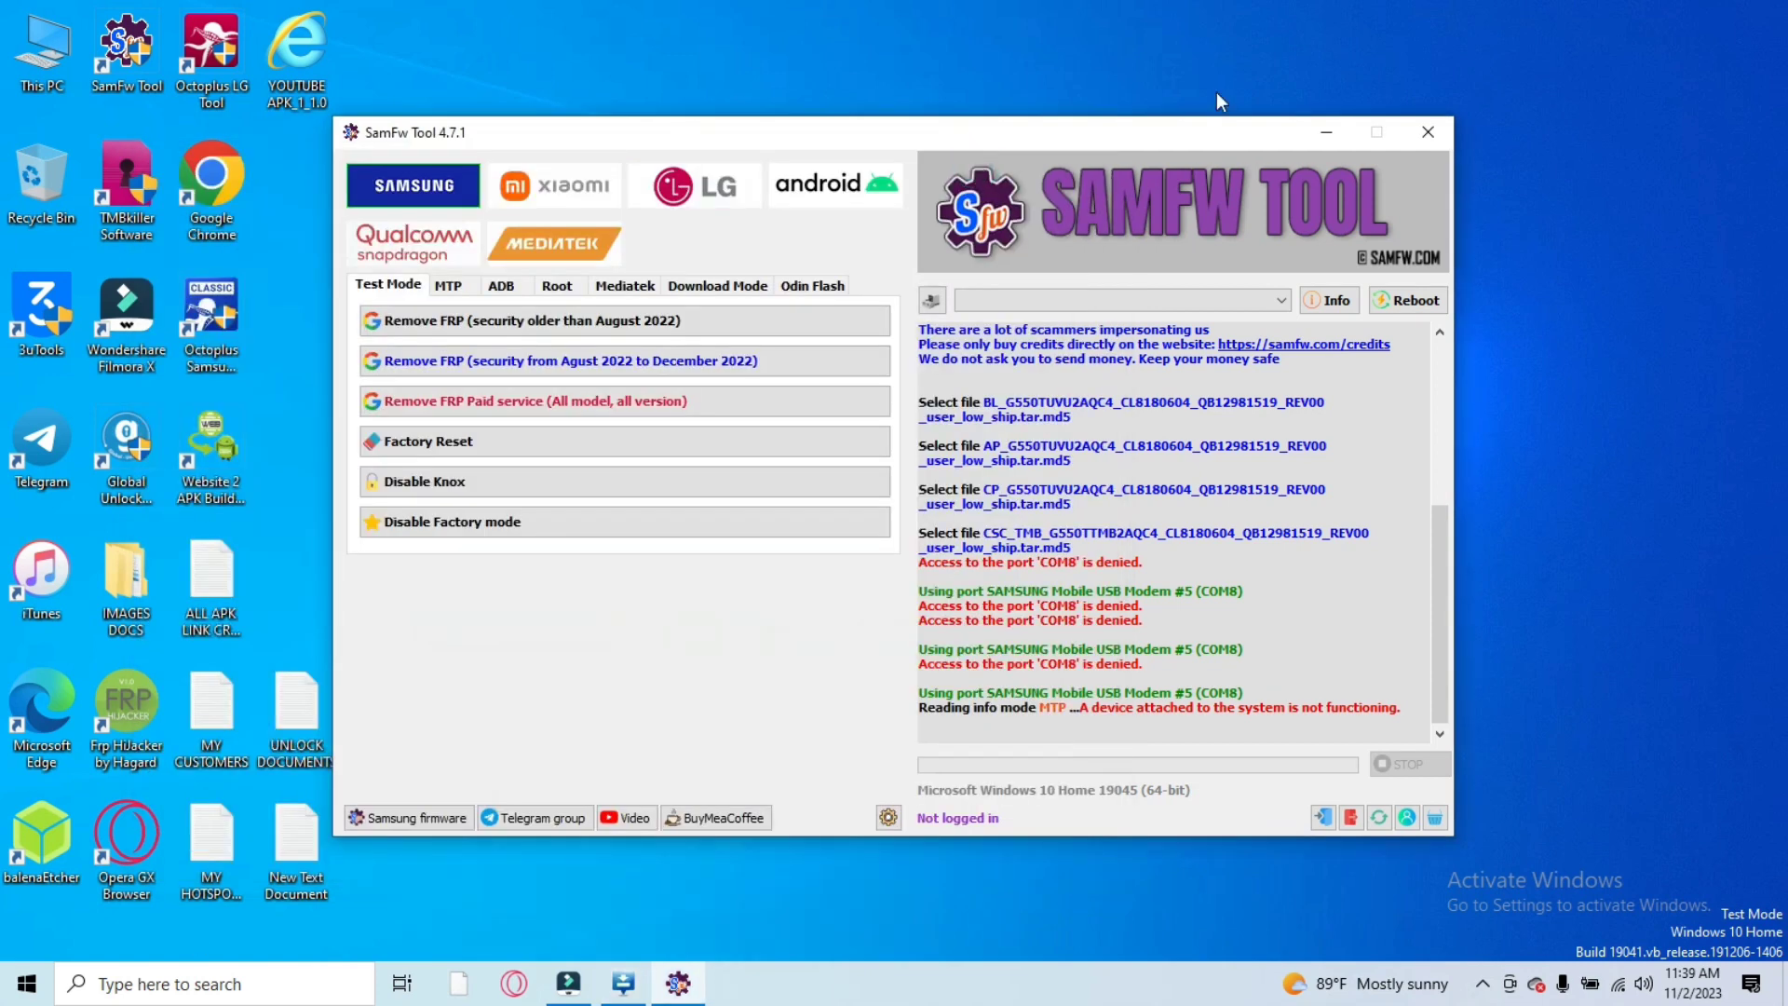